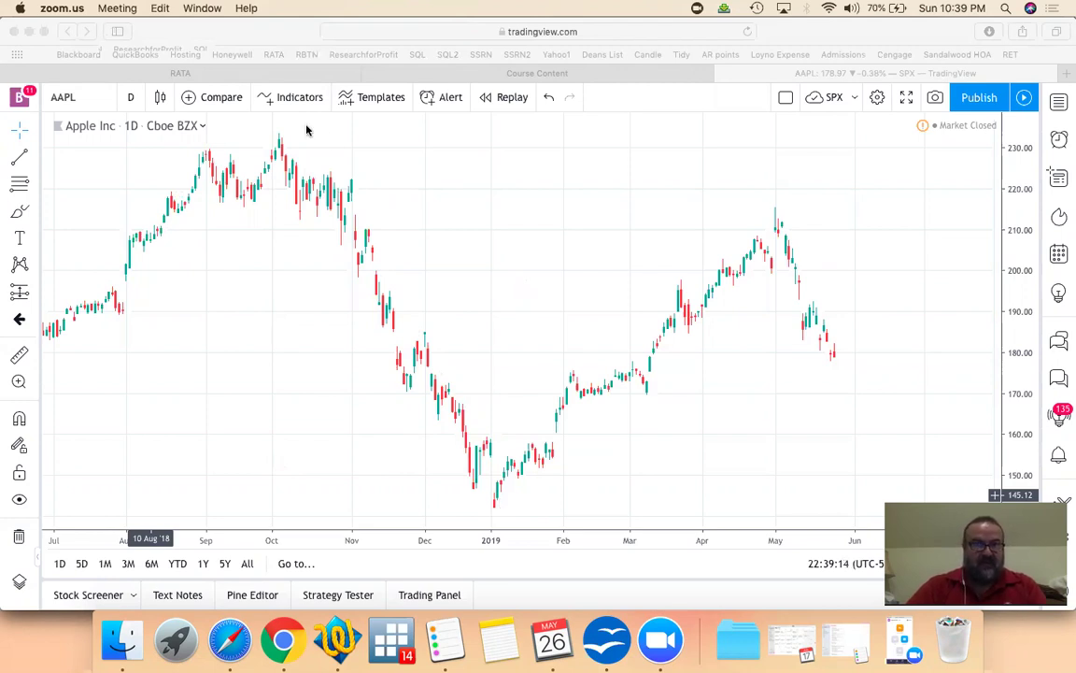
Switch to the OpenOffice Calc spreadsheet and enter the title "Bond" in C4 and the heading "Current price" in C6
{"action": "left_click", "coordinate": [604, 645]}
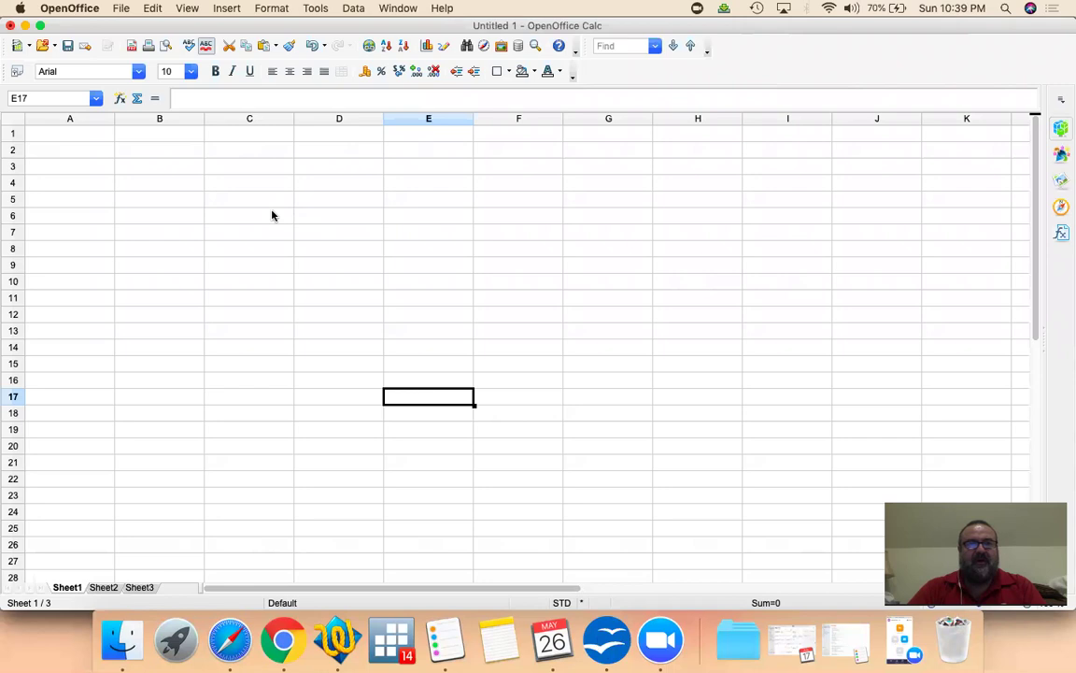
{"action": "left_click", "coordinate": [249, 185]}
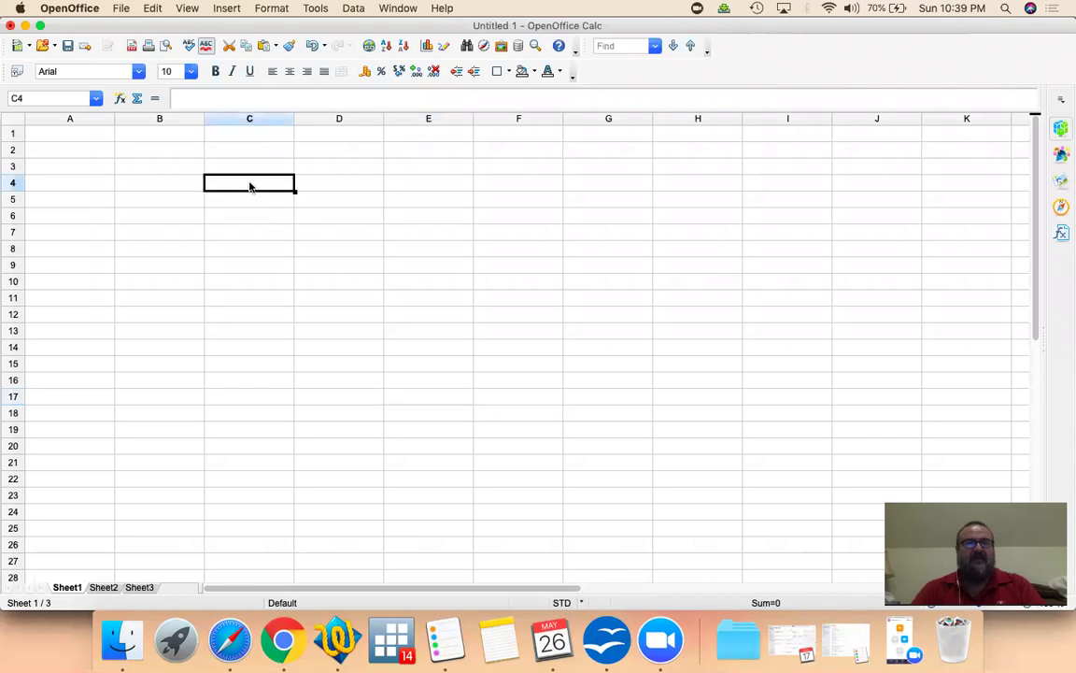
{"action": "type", "text": "Bond"}
{"action": "key", "text": "Return"}
{"action": "key", "text": "Return"}
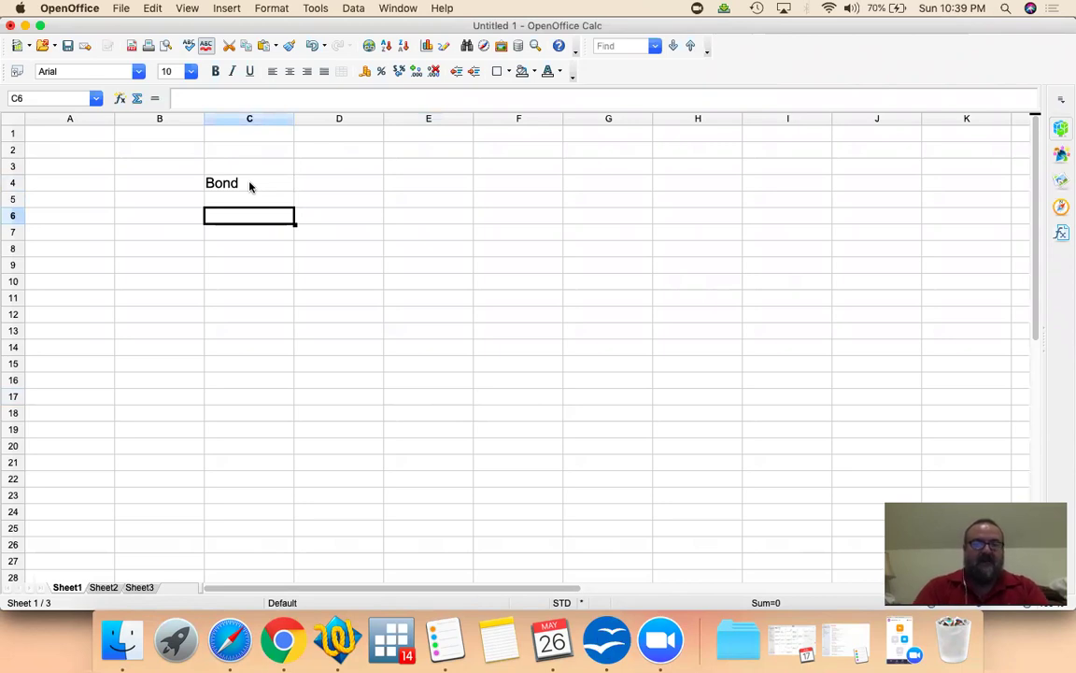
{"action": "type", "text": "Current price"}
{"action": "key", "text": "Return"}
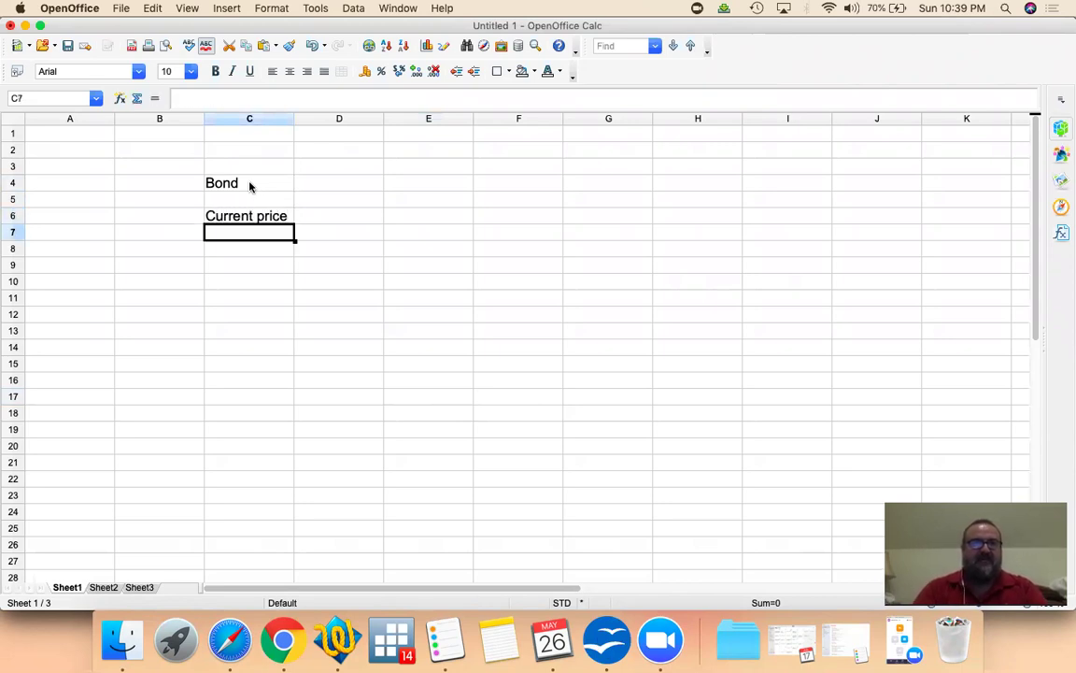
Enter the heading "Future cash flow" in E6
{"action": "key", "text": "Up"}
{"action": "key", "text": "Right"}
{"action": "key", "text": "Right"}
{"action": "type", "text": "Future receipt"}
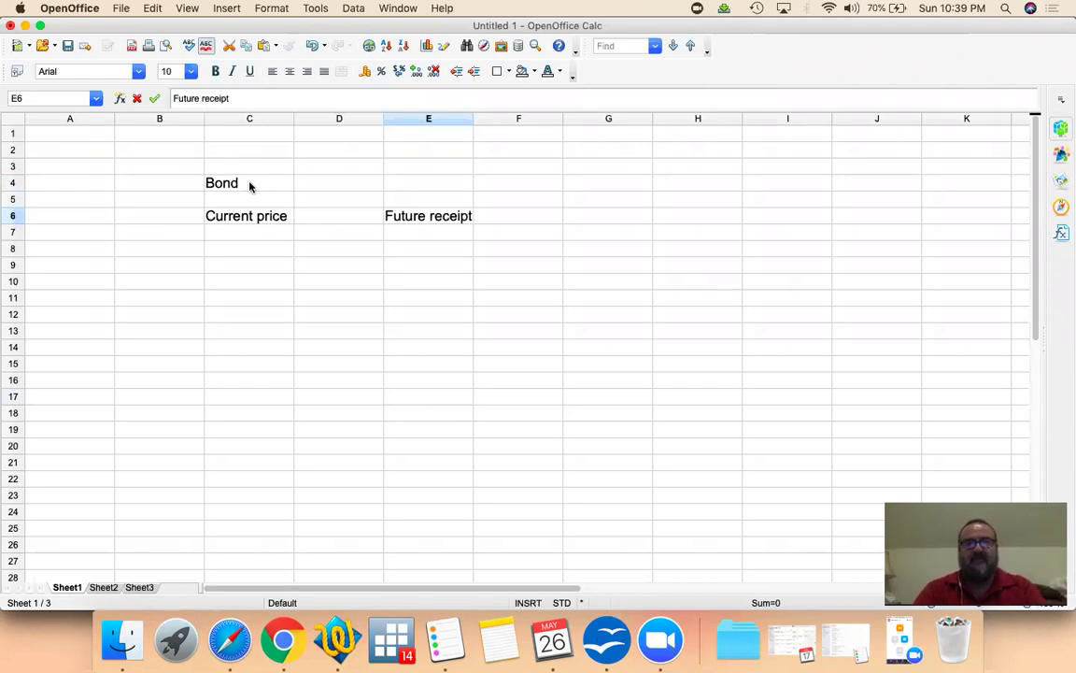
{"action": "key", "text": "BackSpace"}
{"action": "key", "text": "BackSpace"}
{"action": "key", "text": "BackSpace"}
{"action": "key", "text": "BackSpace"}
{"action": "key", "text": "BackSpace"}
{"action": "key", "text": "BackSpace"}
{"action": "key", "text": "BackSpace"}
{"action": "type", "text": "cash flow"}
{"action": "key", "text": "Return"}
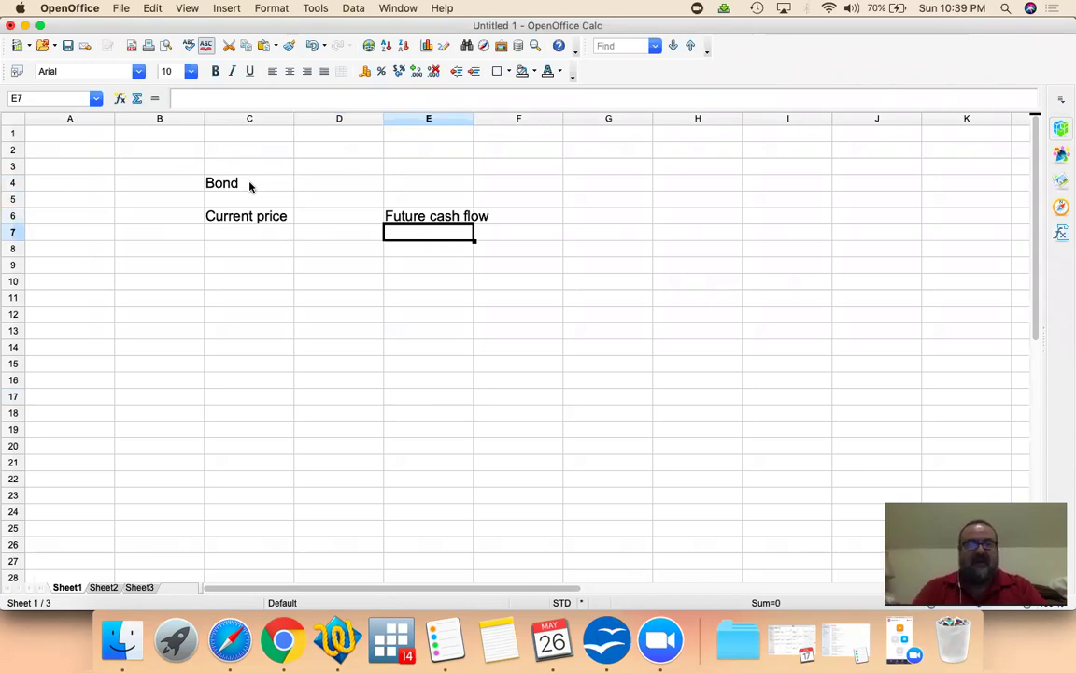
Enter 1000 as the future cash flow in E7 and a "?" placeholder as the current price in C7
{"action": "type", "text": "1000"}
{"action": "key", "text": "Return"}
{"action": "key", "text": "Up"}
{"action": "key", "text": "Left"}
{"action": "key", "text": "Left"}
{"action": "type", "text": "?"}
{"action": "key", "text": "Return"}
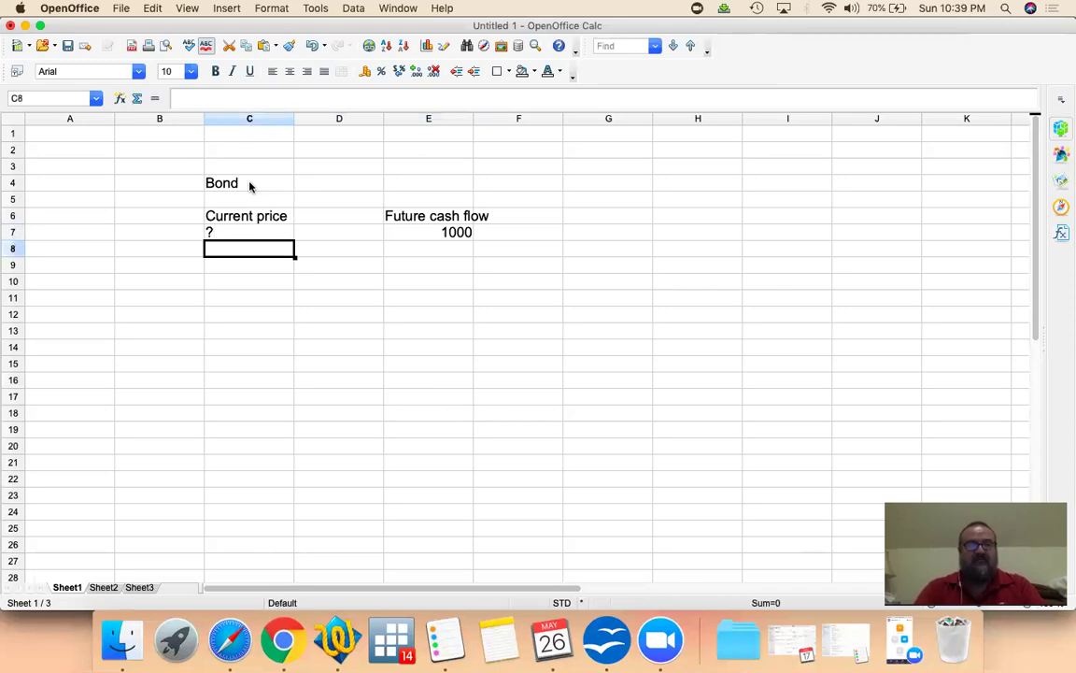
Set the bond's current price in C7 to 900
{"action": "key", "text": "Up"}
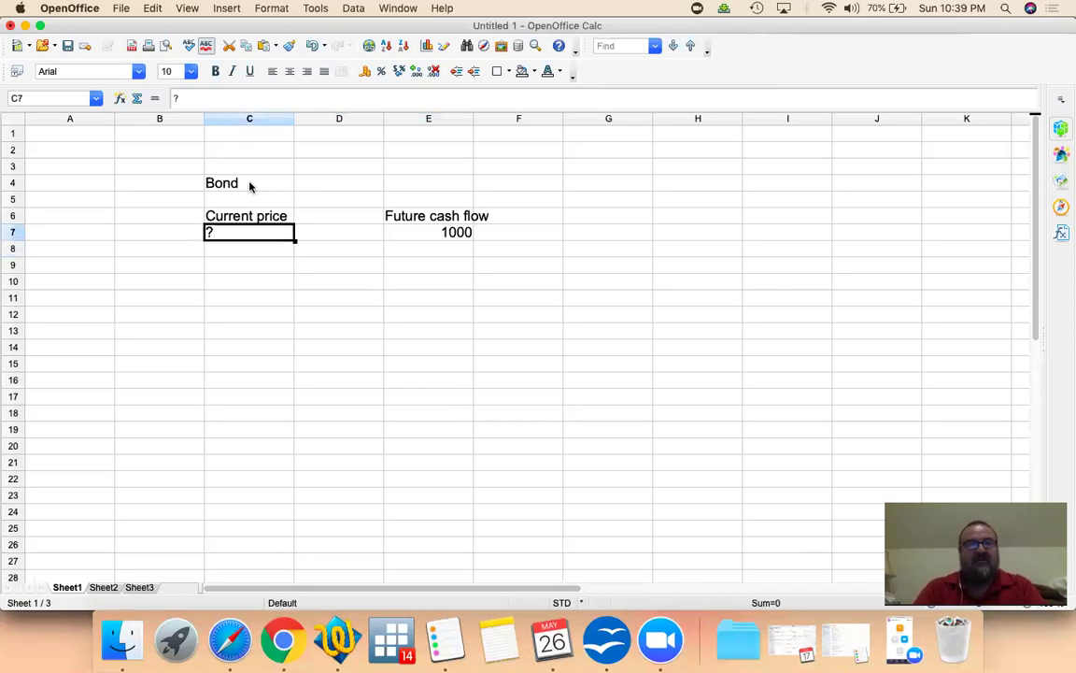
{"action": "key", "text": "Right"}
{"action": "key", "text": "Right"}
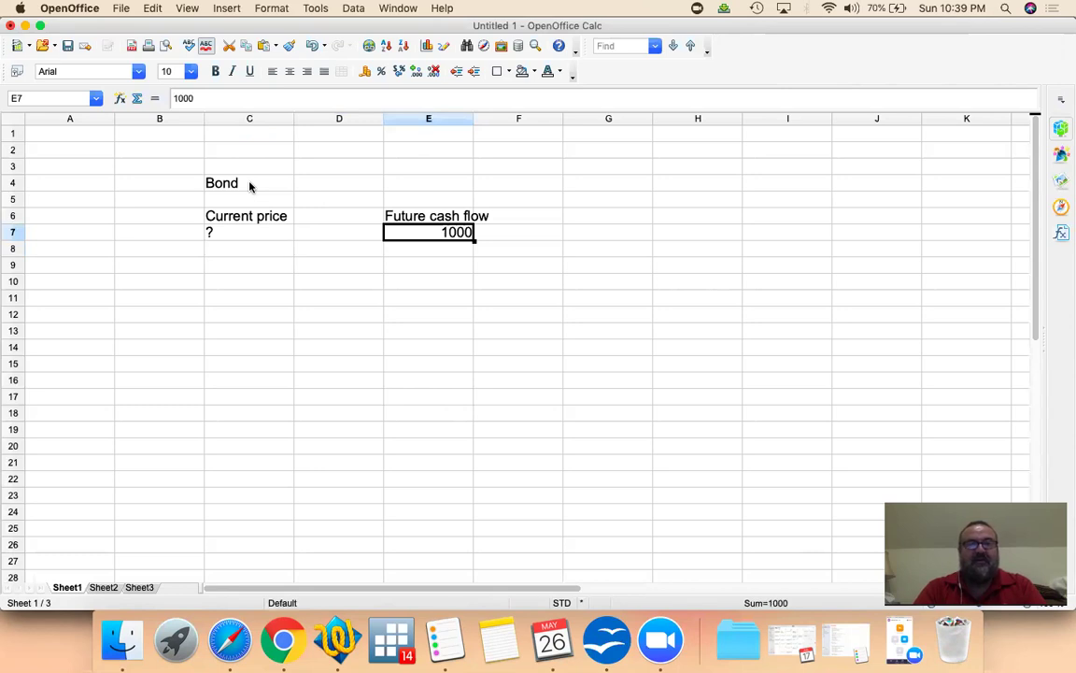
{"action": "key", "text": "Left"}
{"action": "key", "text": "Left"}
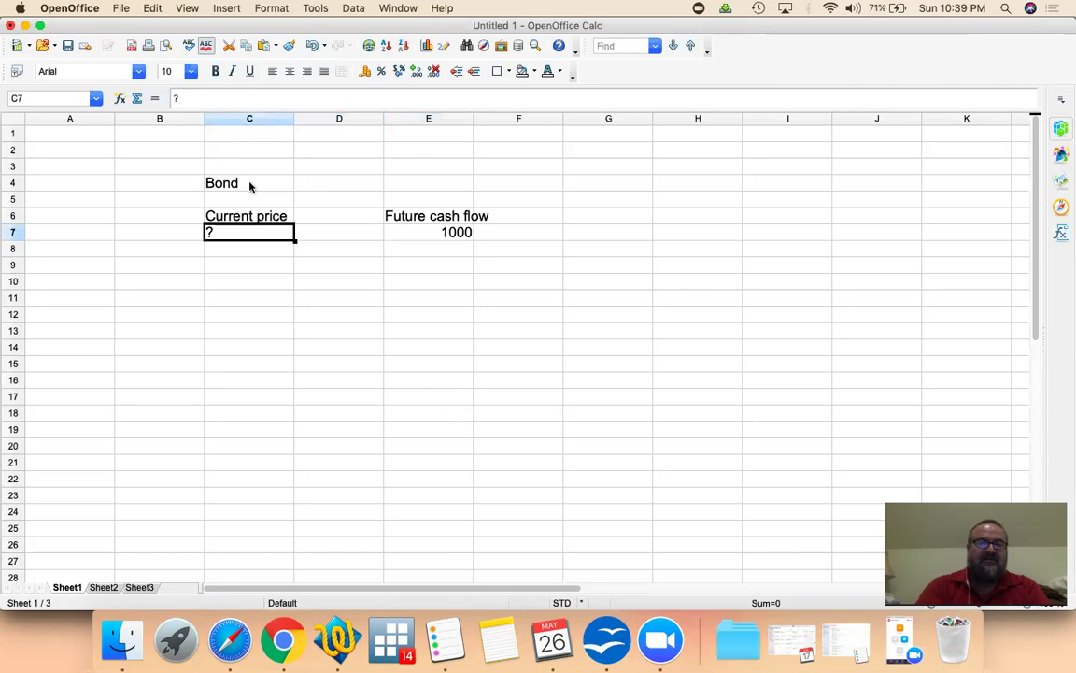
{"action": "type", "text": "900"}
{"action": "key", "text": "Return"}
Enter the heading "Net income" in G6
{"action": "key", "text": "Up"}
{"action": "key", "text": "Down"}
{"action": "key", "text": "Down"}
{"action": "key", "text": "Right"}
{"action": "key", "text": "Right"}
{"action": "key", "text": "Right"}
{"action": "key", "text": "Up"}
{"action": "key", "text": "Up"}
{"action": "key", "text": "Up"}
{"action": "key", "text": "Right"}
{"action": "type", "text": "Net d"}
{"action": "key", "text": "BackSpace"}
{"action": "type", "text": "income"}
{"action": "key", "text": "Return"}
Calculate the net income in G7 as future cash flow minus current price with =E7-C7
{"action": "type", "text": "="}
{"action": "key", "text": "Left"}
{"action": "key", "text": "Left"}
{"action": "type", "text": "-"}
{"action": "key", "text": "Left"}
{"action": "key", "text": "Left"}
{"action": "key", "text": "Left"}
{"action": "key", "text": "Left"}
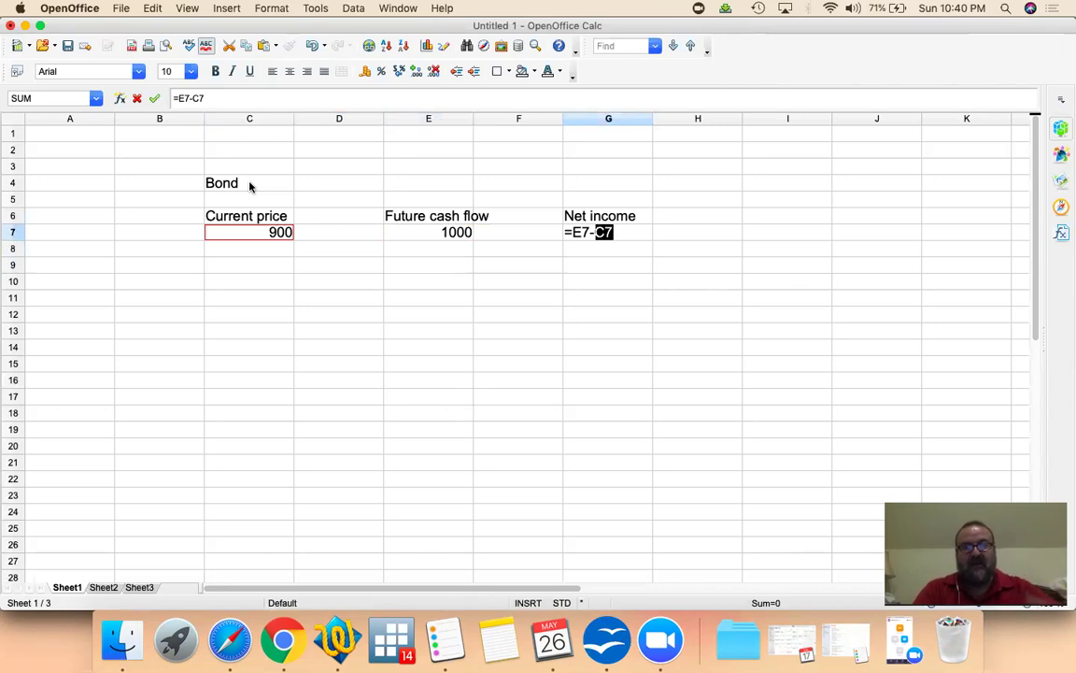
{"action": "key", "text": "Return"}
Enter the heading "Net return" in H6
{"action": "key", "text": "Up"}
{"action": "key", "text": "Up"}
{"action": "key", "text": "Right"}
{"action": "type", "text": "Net retu"}
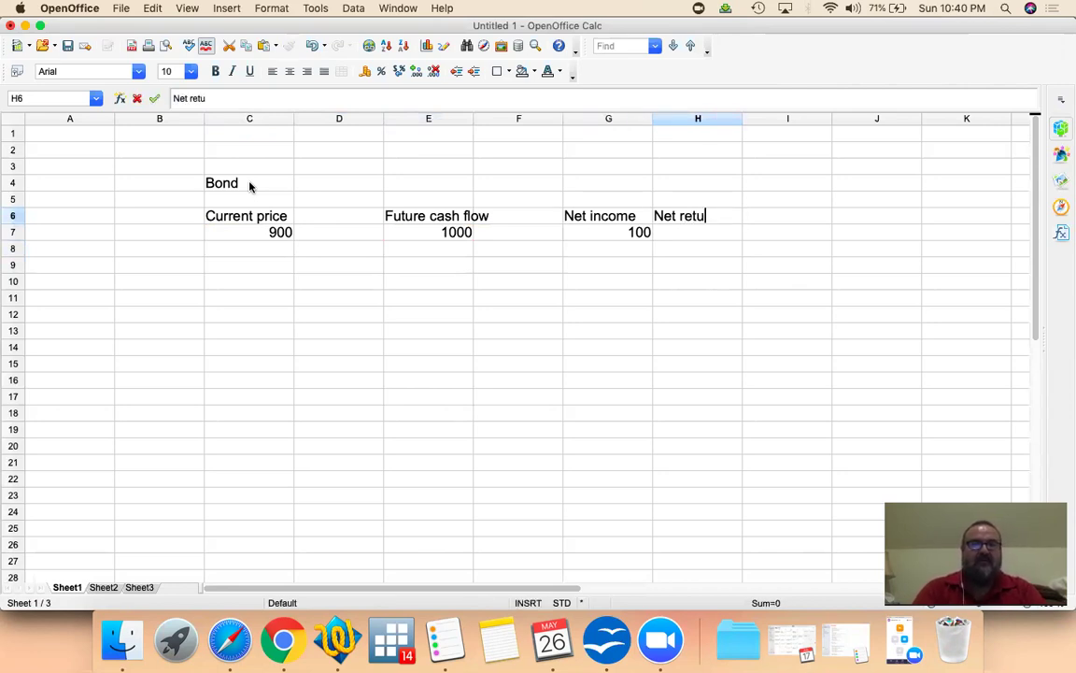
{"action": "type", "text": "rn"}
{"action": "key", "text": "Return"}
Calculate the net return in H7 with =G7/C7 and format the cell as a percentage
{"action": "type", "text": "="}
{"action": "key", "text": "Left"}
{"action": "type", "text": "/"}
{"action": "key", "text": "Left"}
{"action": "key", "text": "Left"}
{"action": "key", "text": "Left"}
{"action": "key", "text": "Left"}
{"action": "key", "text": "Left"}
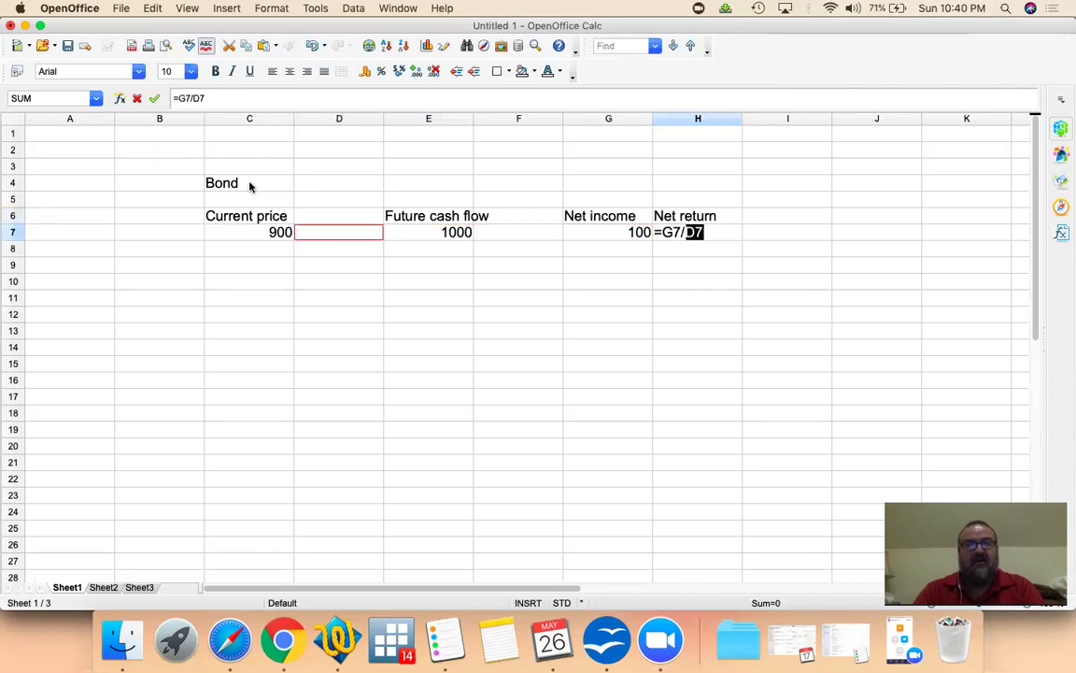
{"action": "key", "text": "Return"}
{"action": "key", "text": "Up"}
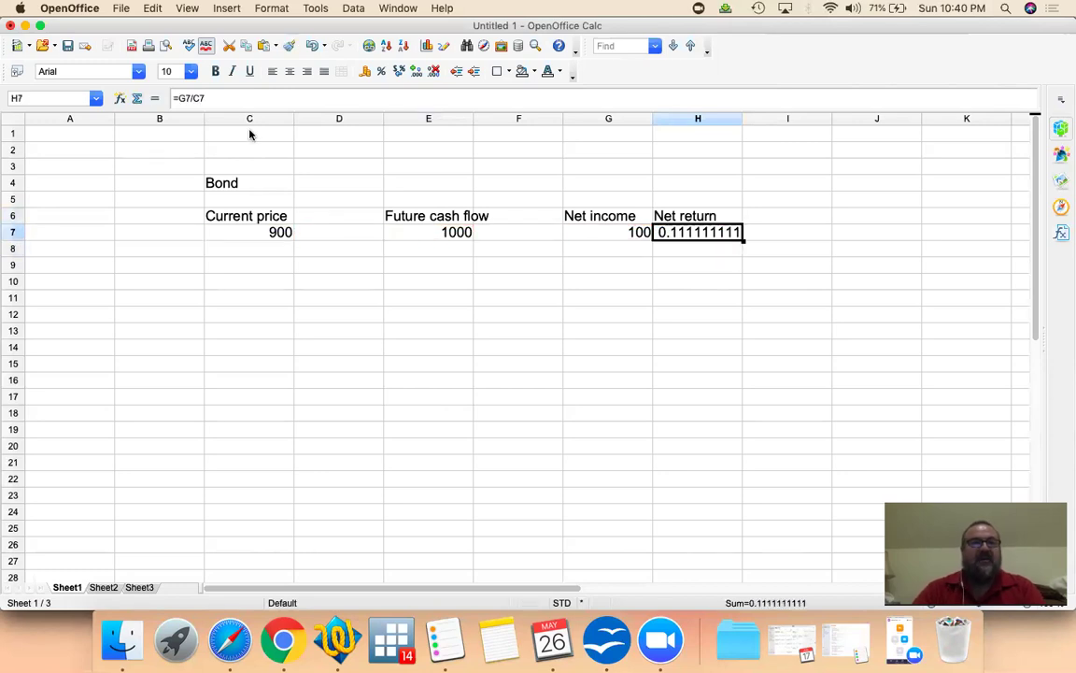
{"action": "left_click", "coordinate": [381, 73]}
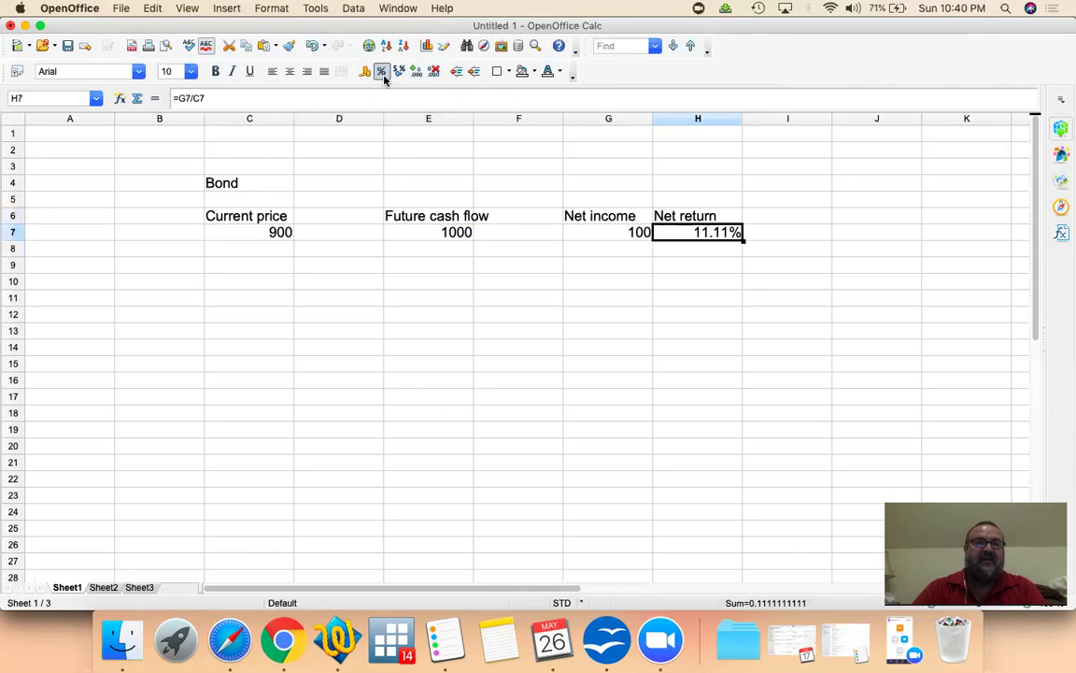
Change the bond's current price in C7 to 950
{"action": "key", "text": "Down"}
{"action": "key", "text": "Up"}
{"action": "key", "text": "Left"}
{"action": "key", "text": "Left"}
{"action": "key", "text": "Left"}
{"action": "key", "text": "Left"}
{"action": "key", "text": "Left"}
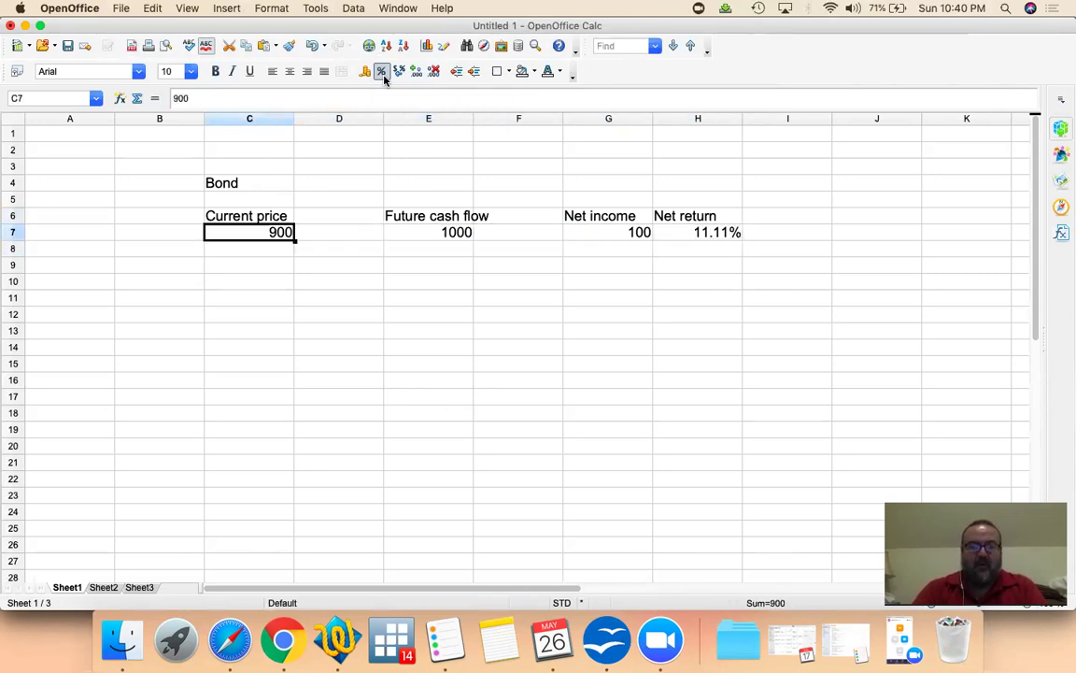
{"action": "type", "text": "950"}
{"action": "key", "text": "Return"}
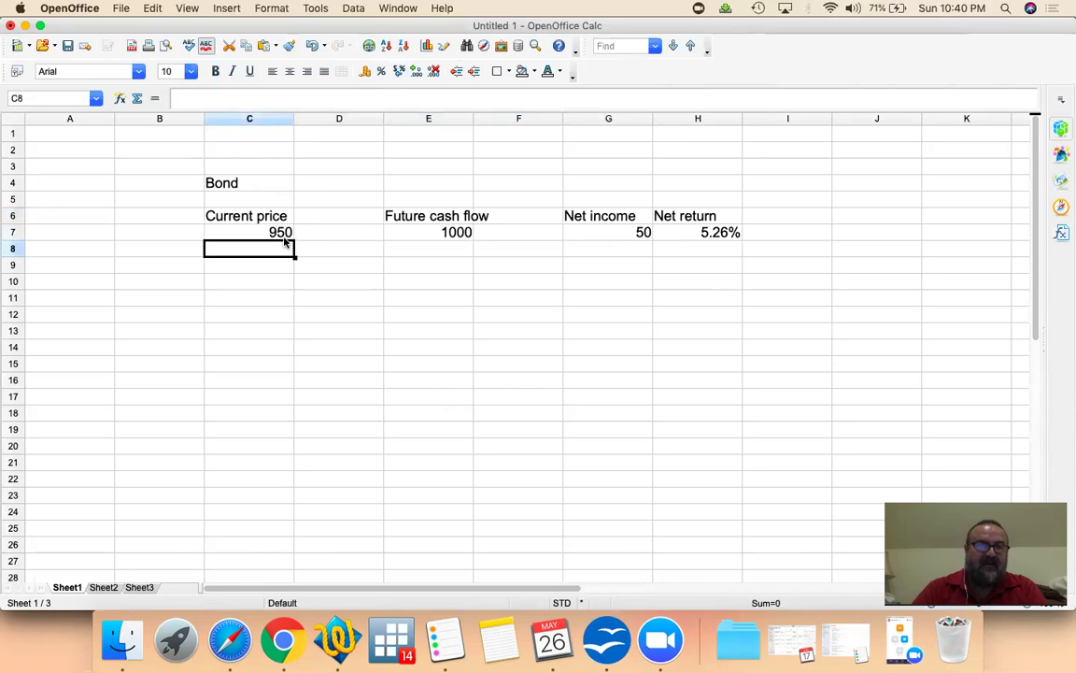
Change the bond's current price in C7 to 998 and check the net income and net return cells
{"action": "left_click", "coordinate": [441, 235]}
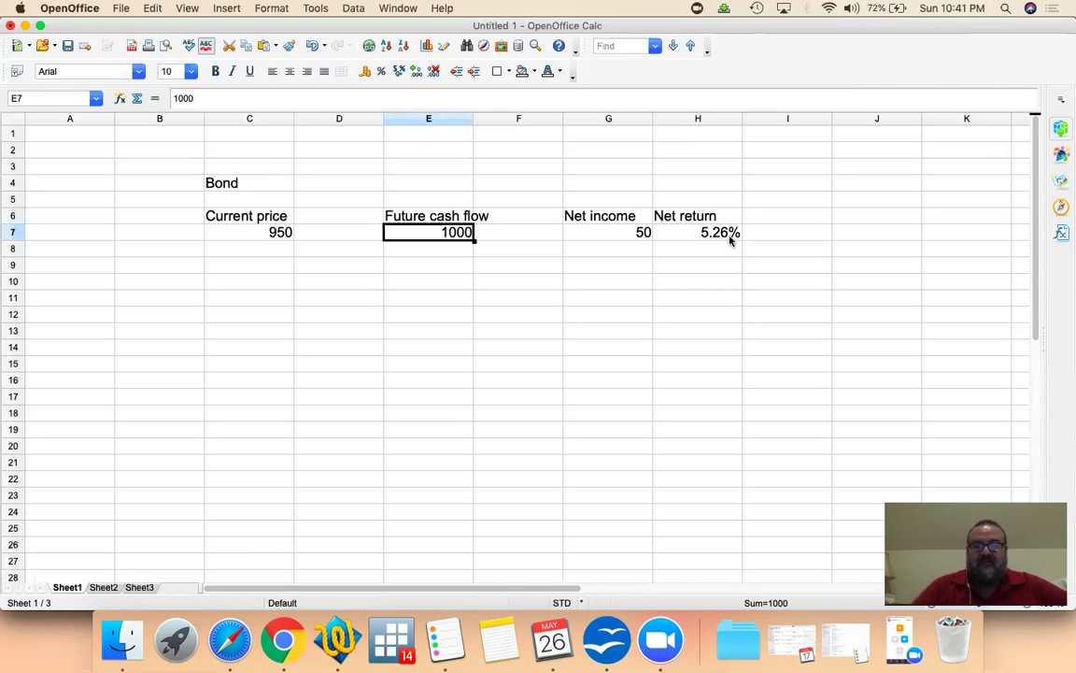
{"action": "key", "text": "Left"}
{"action": "key", "text": "Left"}
{"action": "type", "text": "998"}
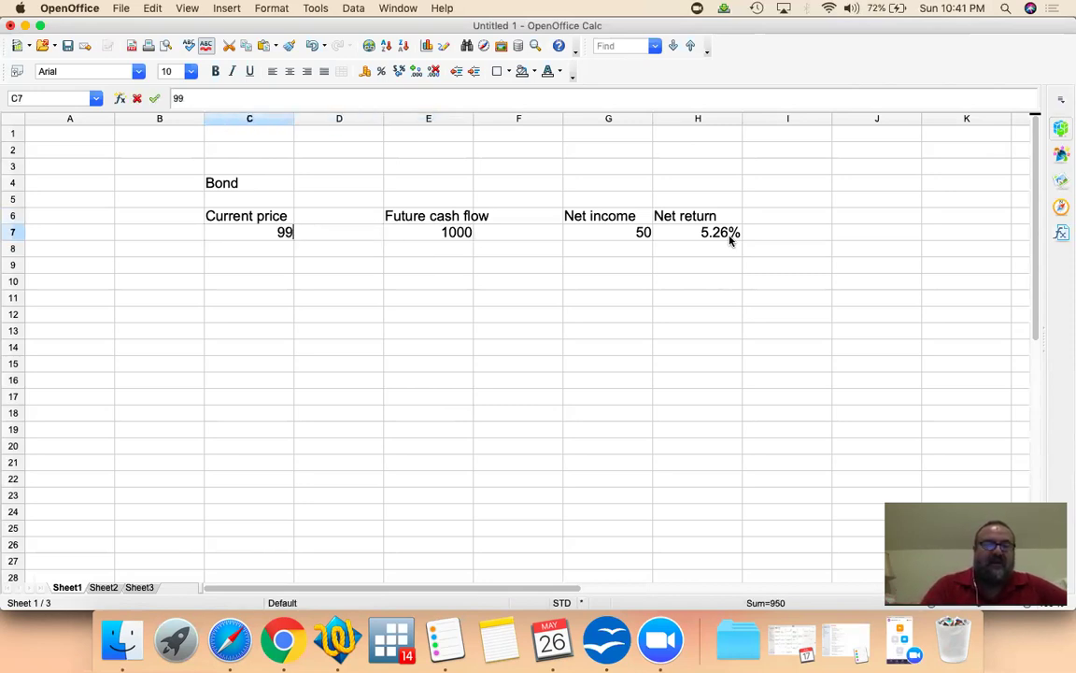
{"action": "key", "text": "Return"}
{"action": "key", "text": "Up"}
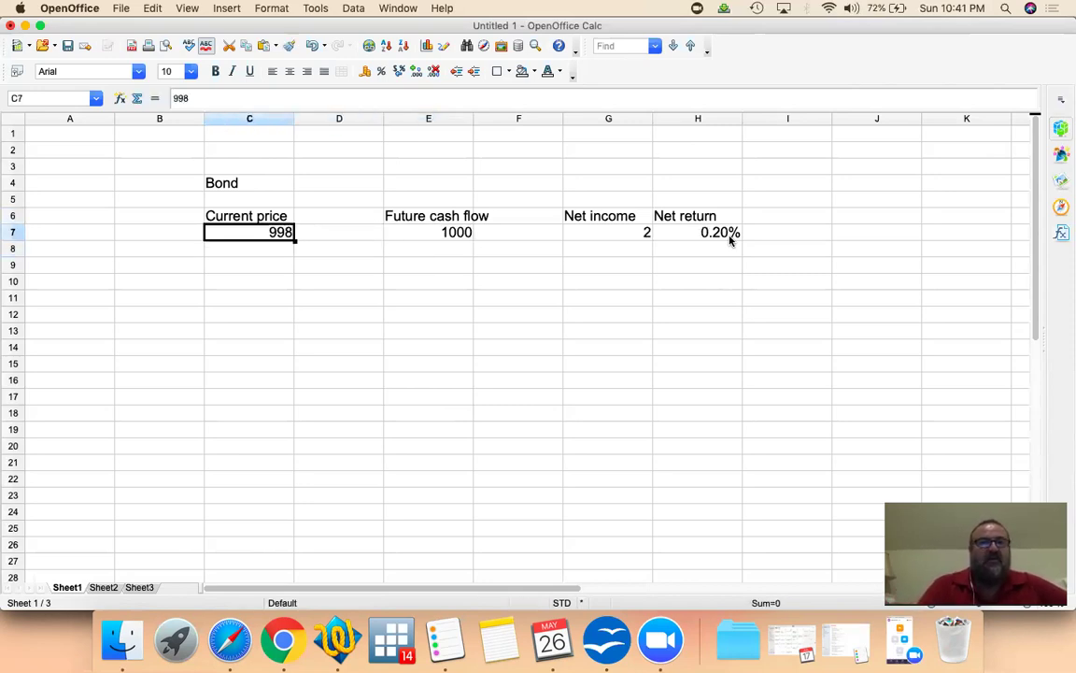
{"action": "key", "text": "Right"}
{"action": "key", "text": "Right"}
{"action": "key", "text": "Right"}
{"action": "key", "text": "Right"}
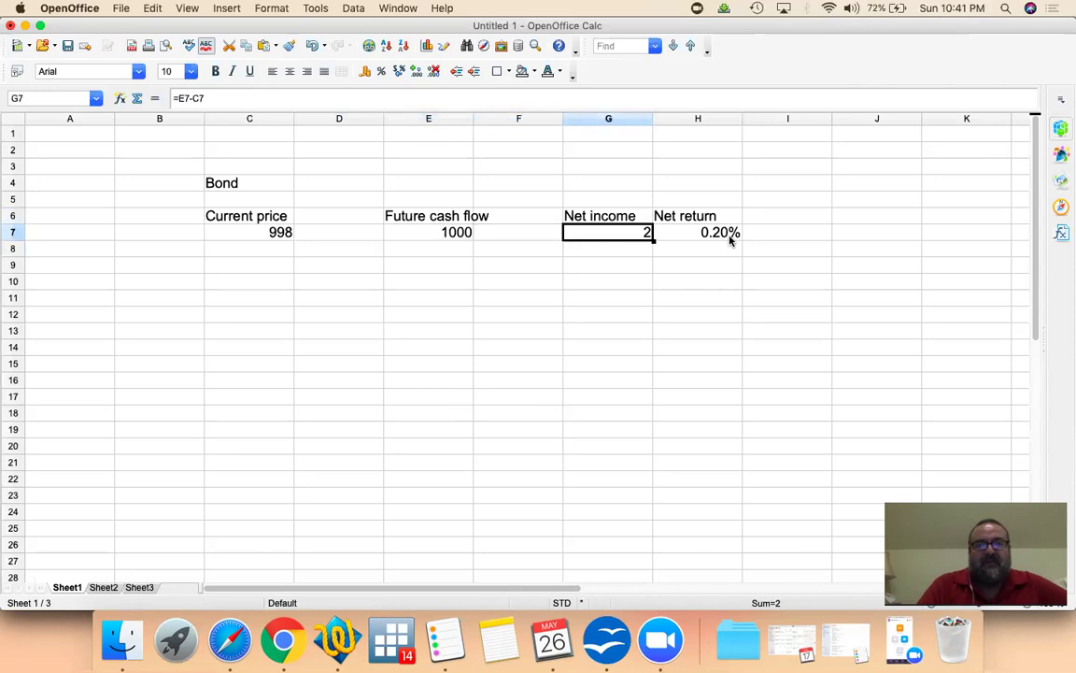
{"action": "key", "text": "Right"}
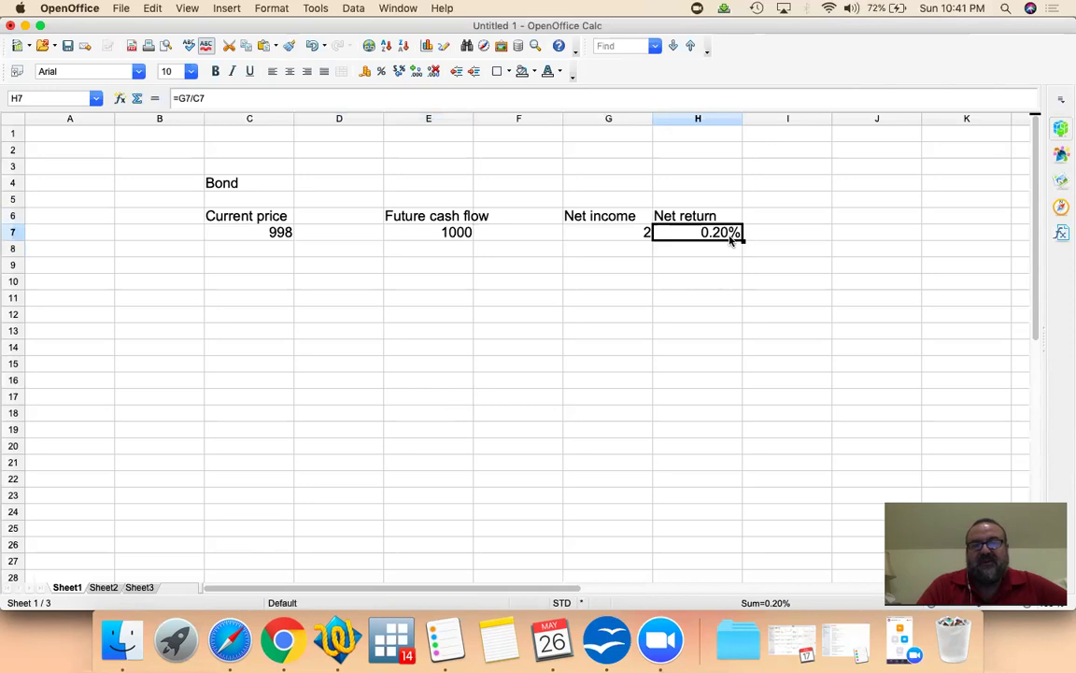
Change the bond's current price in C7 to 990
{"action": "key", "text": "Left"}
{"action": "key", "text": "Left"}
{"action": "key", "text": "Left"}
{"action": "key", "text": "Left"}
{"action": "key", "text": "Left"}
{"action": "key", "text": "F2"}
{"action": "key", "text": "BackSpace"}
{"action": "type", "text": "0"}
{"action": "key", "text": "Return"}
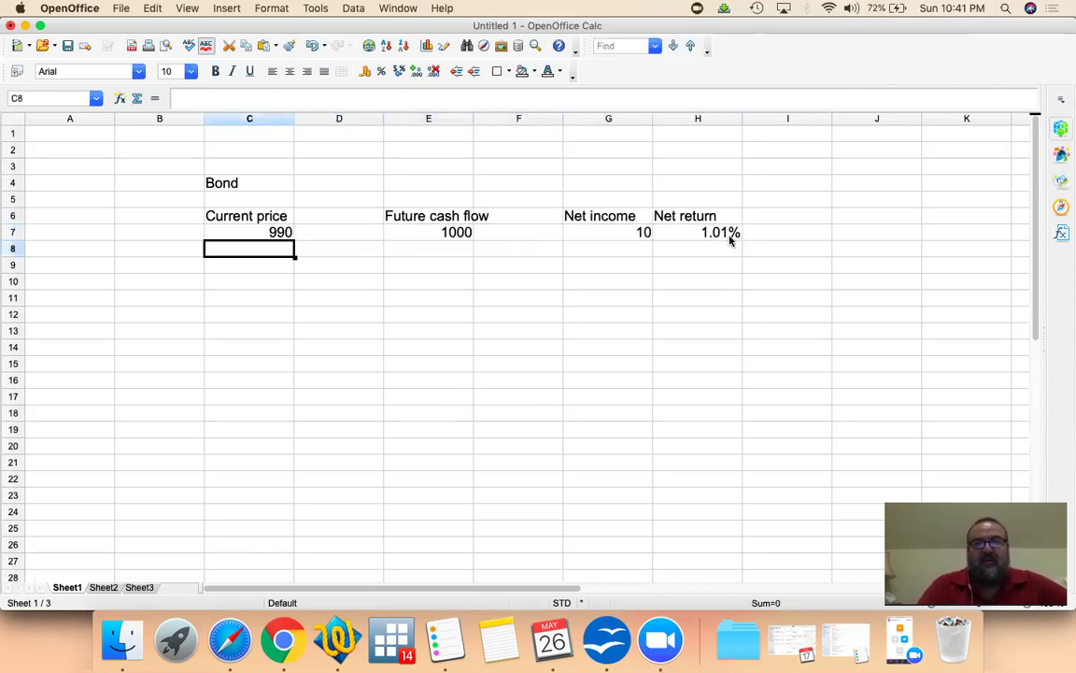
Examine the bond's row from the current price in C7 across to the net return in H7
{"action": "key", "text": "Up"}
{"action": "key", "text": "Right"}
{"action": "key", "text": "Left"}
{"action": "key", "text": "Right"}
{"action": "key", "text": "Right"}
{"action": "key", "text": "Right"}
{"action": "key", "text": "Right"}
{"action": "key", "text": "Right"}
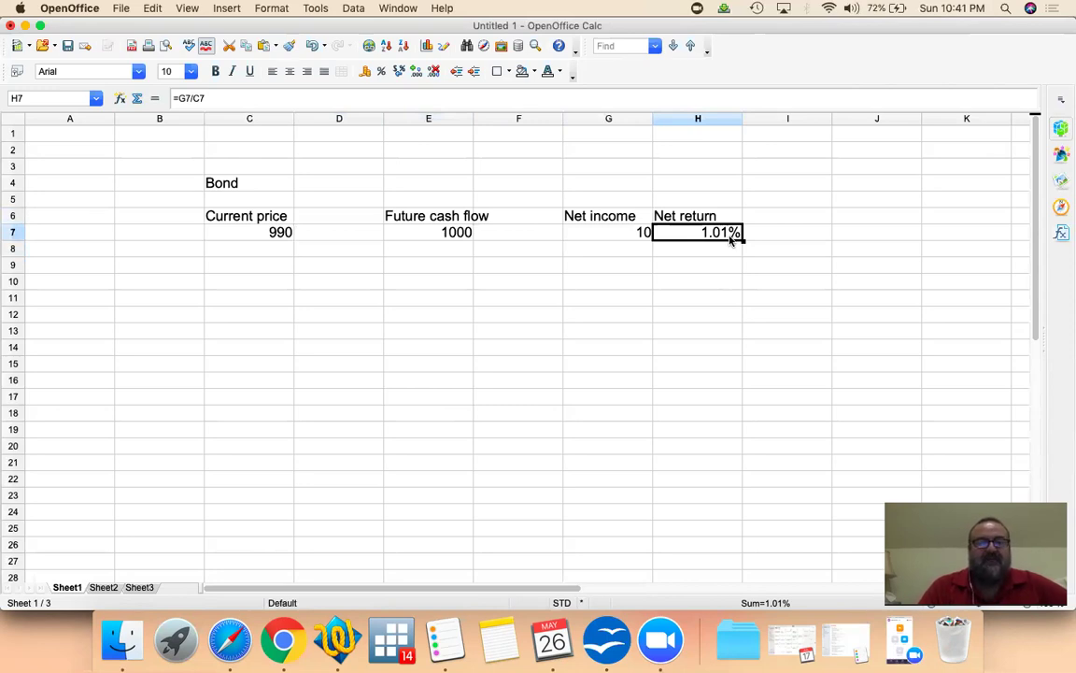
Enter the section title "Equity" in C10, below the bond table
{"action": "key", "text": "Down"}
{"action": "key", "text": "Down"}
{"action": "key", "text": "Left"}
{"action": "key", "text": "Left"}
{"action": "key", "text": "Left"}
{"action": "key", "text": "Left"}
{"action": "key", "text": "Left"}
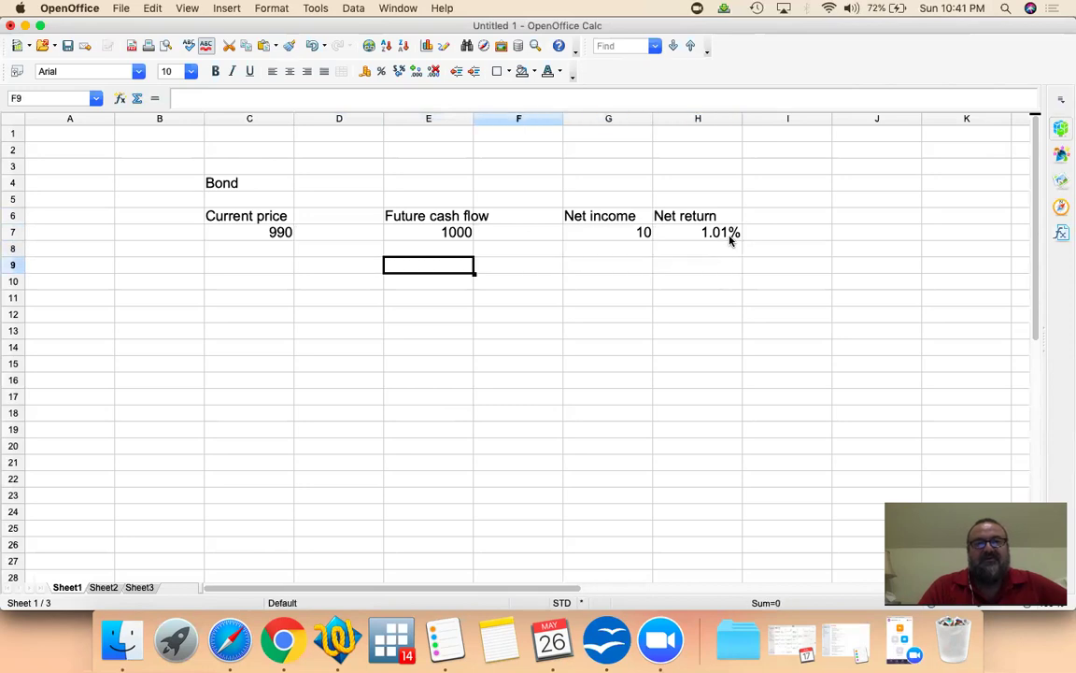
{"action": "key", "text": "Down"}
{"action": "type", "text": "Equity"}
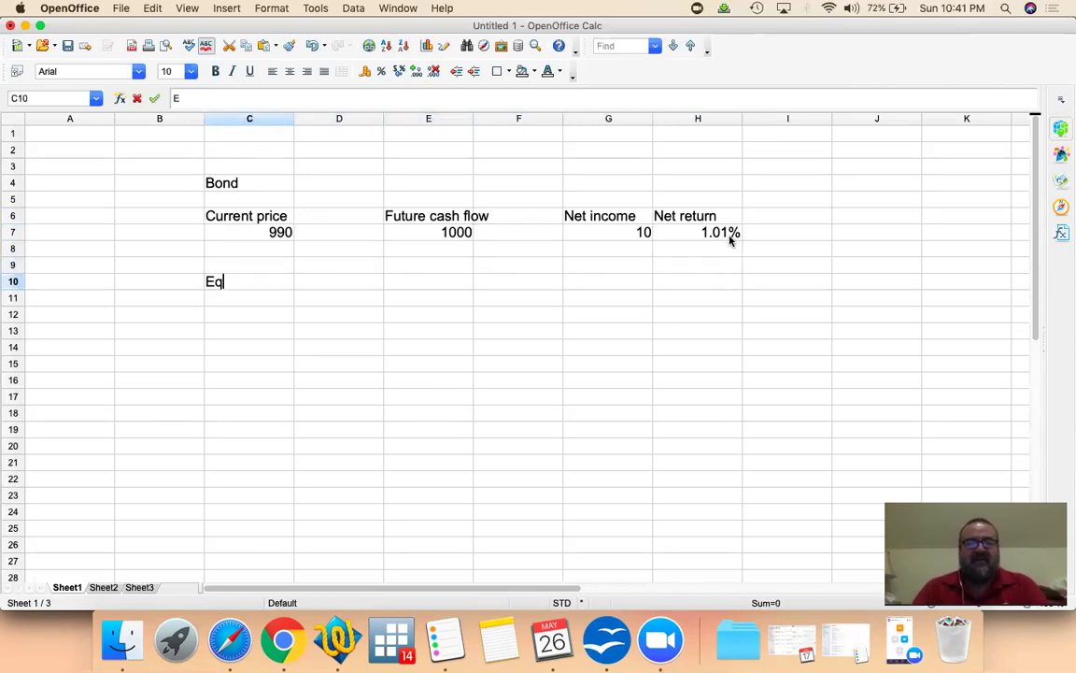
{"action": "key", "text": "Return"}
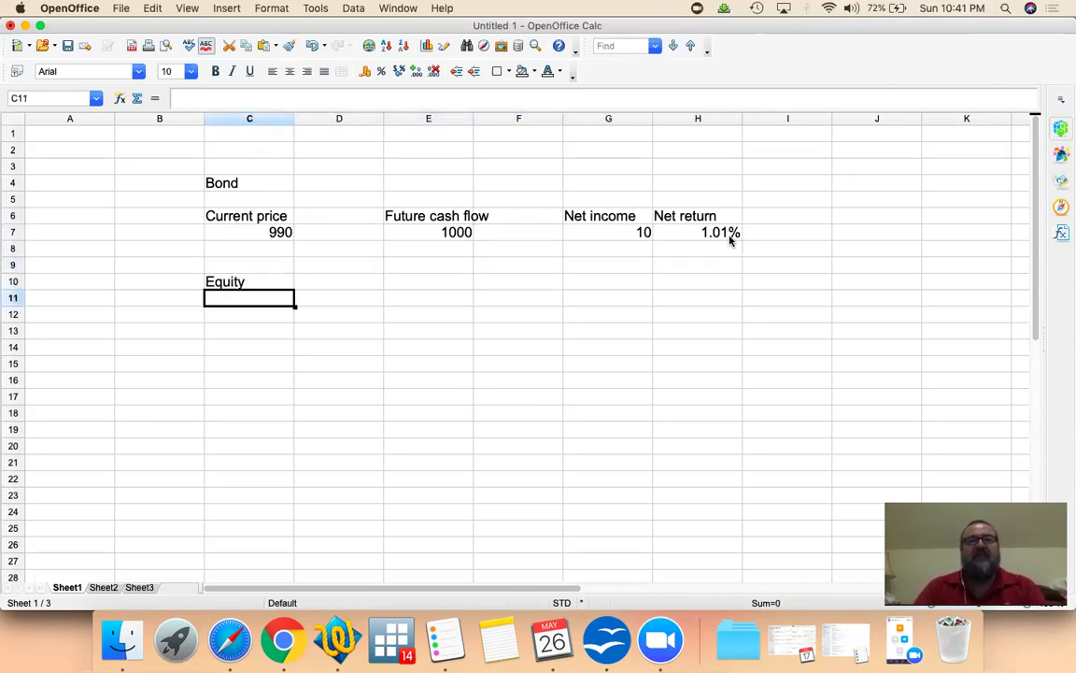
Highlight the bond table's headings and values in C6:H7 to review them
{"action": "key", "text": "Up"}
{"action": "key", "text": "Up"}
{"action": "key", "text": "Up"}
{"action": "key", "text": "Up"}
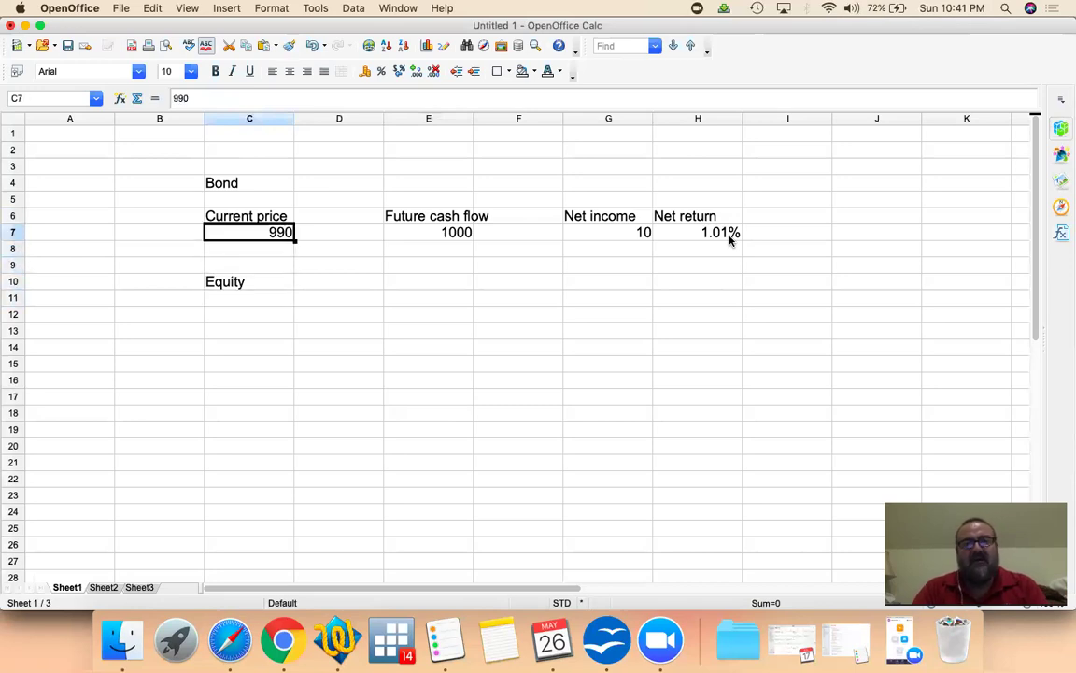
{"action": "key", "text": "shift+Up"}
{"action": "key", "text": "shift+Right"}
{"action": "key", "text": "shift+Right"}
{"action": "key", "text": "shift+Right"}
{"action": "key", "text": "shift+Right"}
{"action": "key", "text": "shift+Right"}
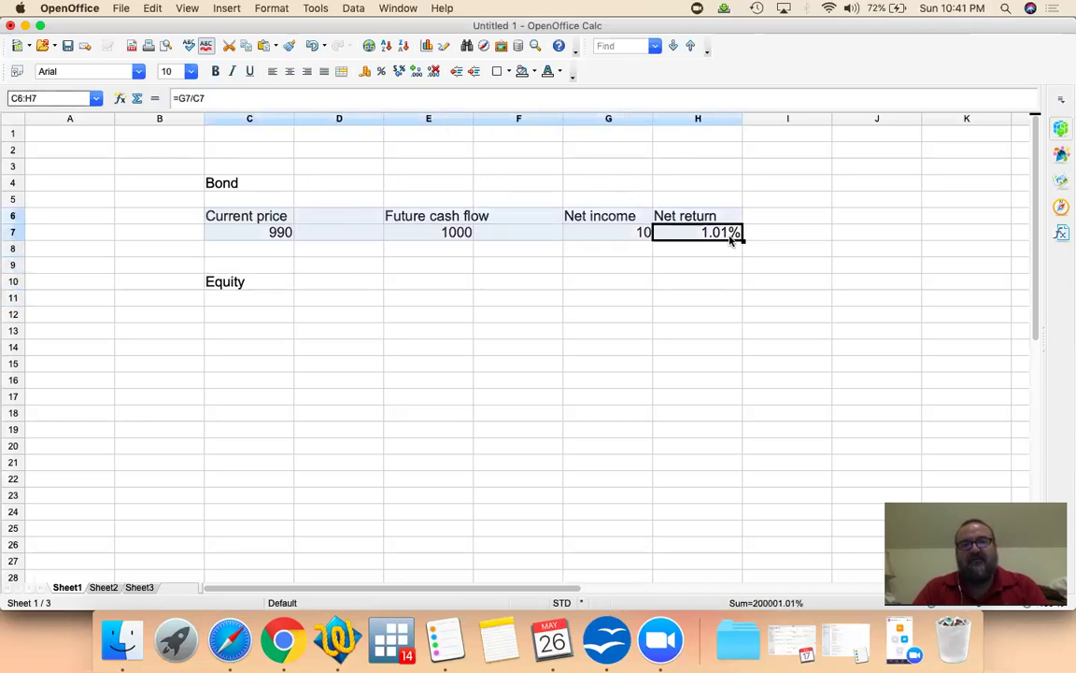
Compare the bond's current price in C7 with its future cash flow in E7
{"action": "key", "text": "Left"}
{"action": "key", "text": "Left"}
{"action": "key", "text": "Left"}
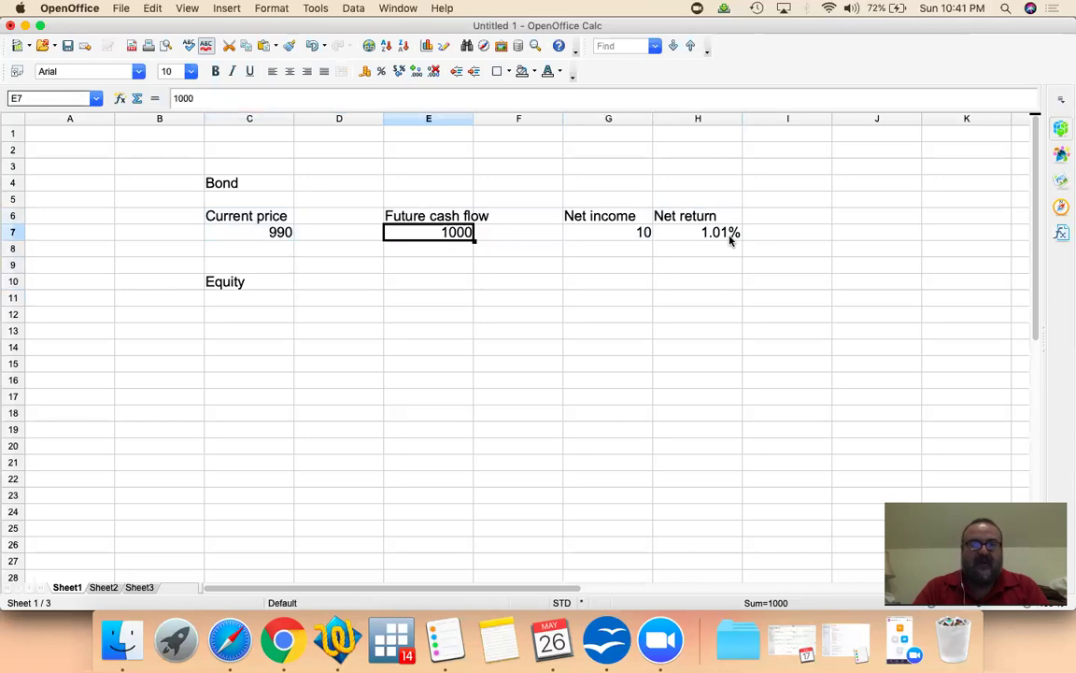
{"action": "key", "text": "Left"}
{"action": "key", "text": "Left"}
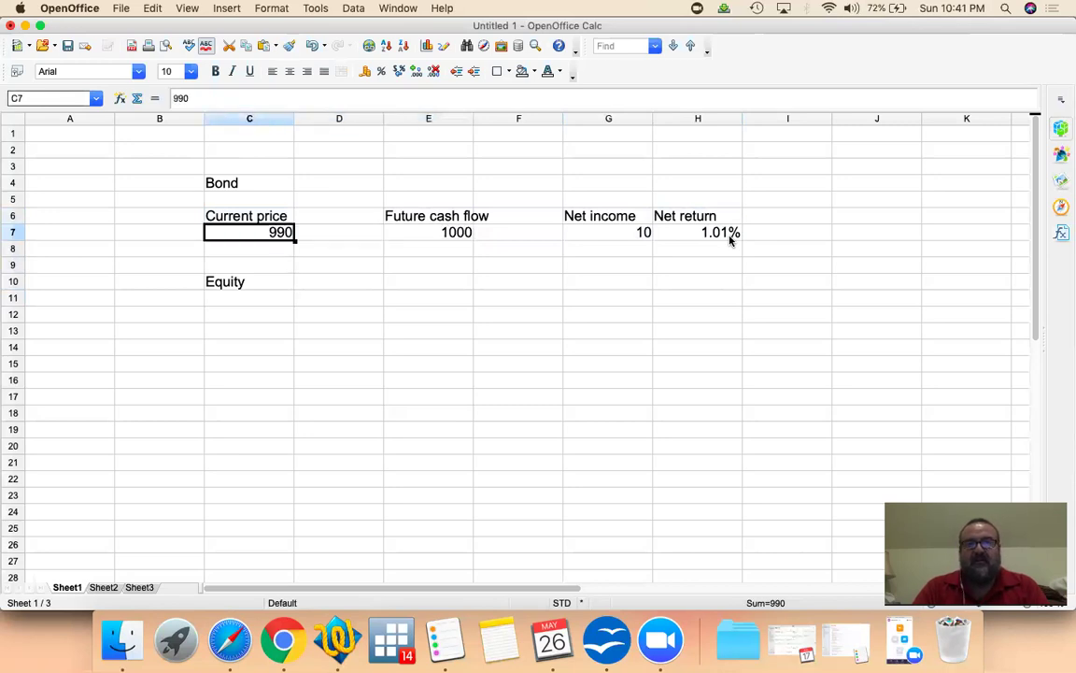
{"action": "key", "text": "shift+Right"}
{"action": "key", "text": "shift+Right"}
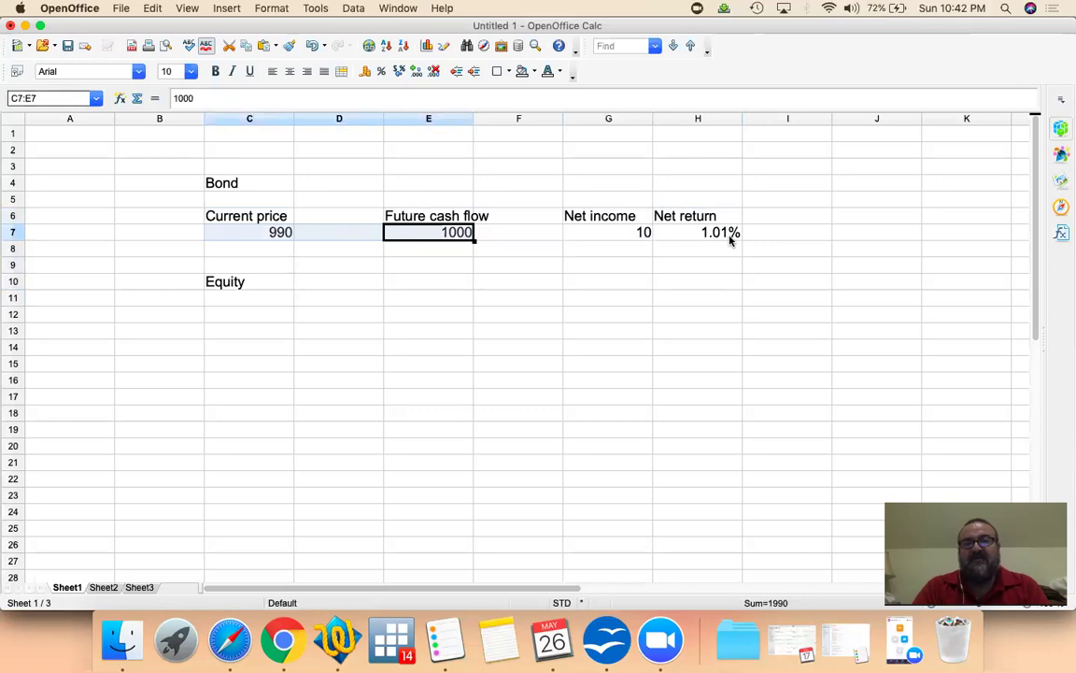
{"action": "key", "text": "Left"}
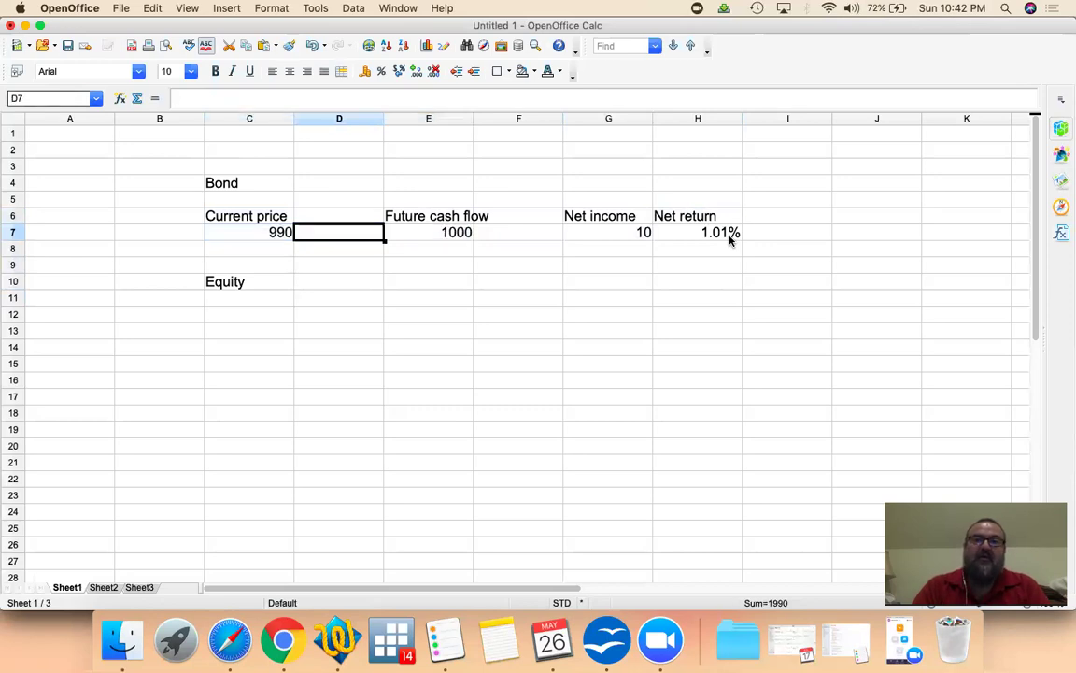
{"action": "key", "text": "Right"}
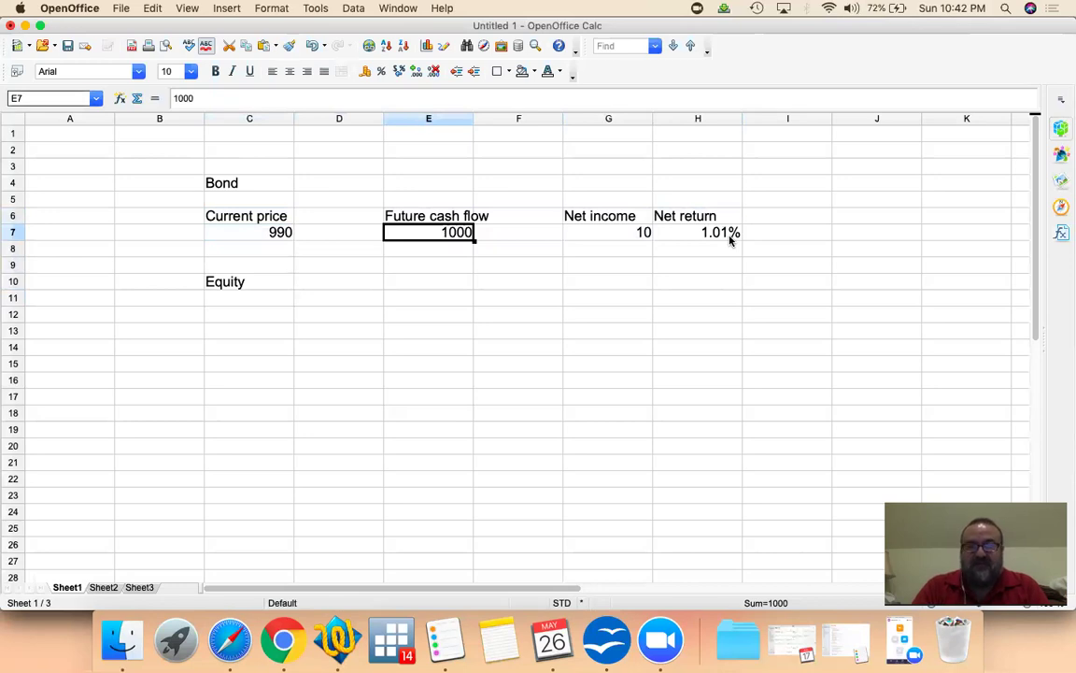
{"action": "key", "text": "Left"}
{"action": "key", "text": "Left"}
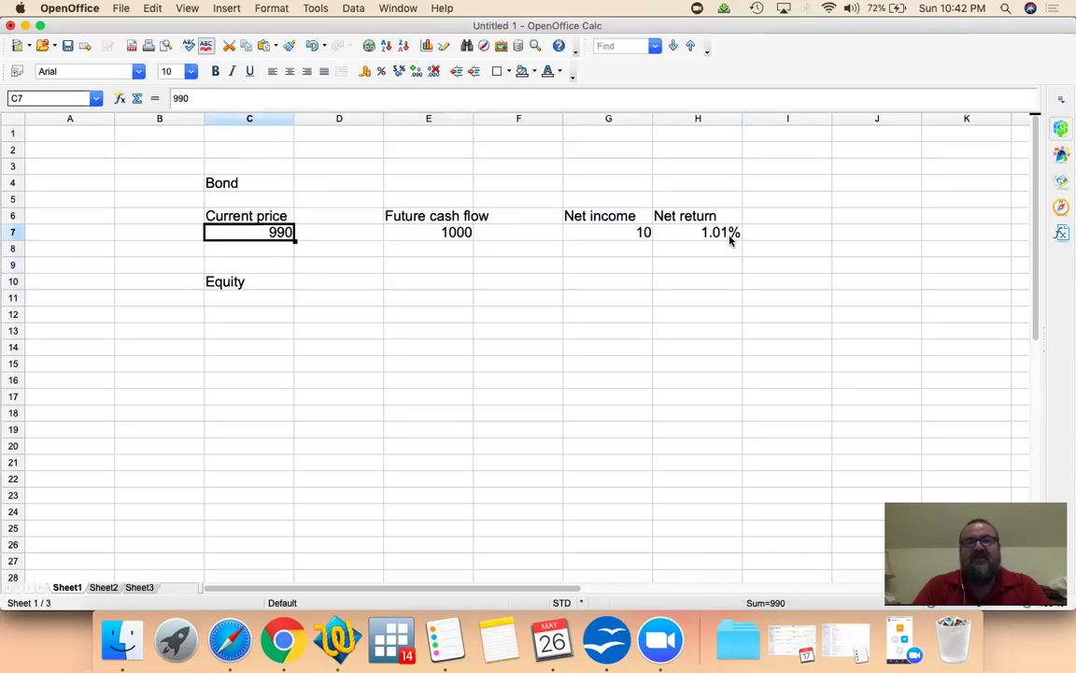
Examine how the bond's current price relates to its future cash flow by moving between C7 and E7
{"action": "key", "text": "Right"}
{"action": "key", "text": "Right"}
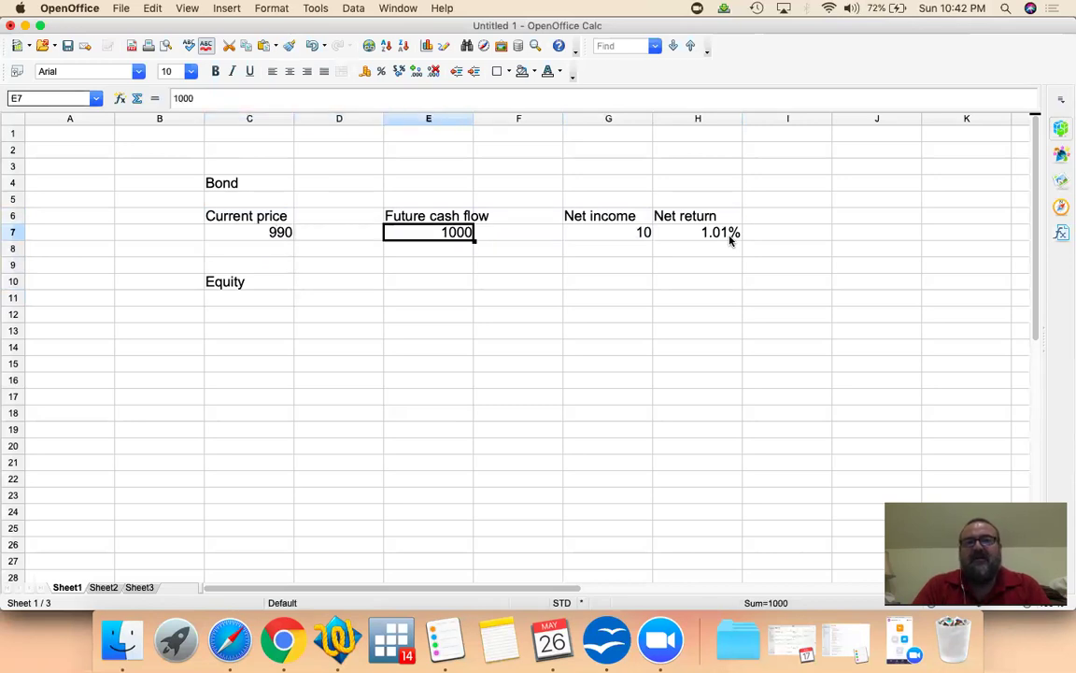
{"action": "key", "text": "Left"}
{"action": "key", "text": "Left"}
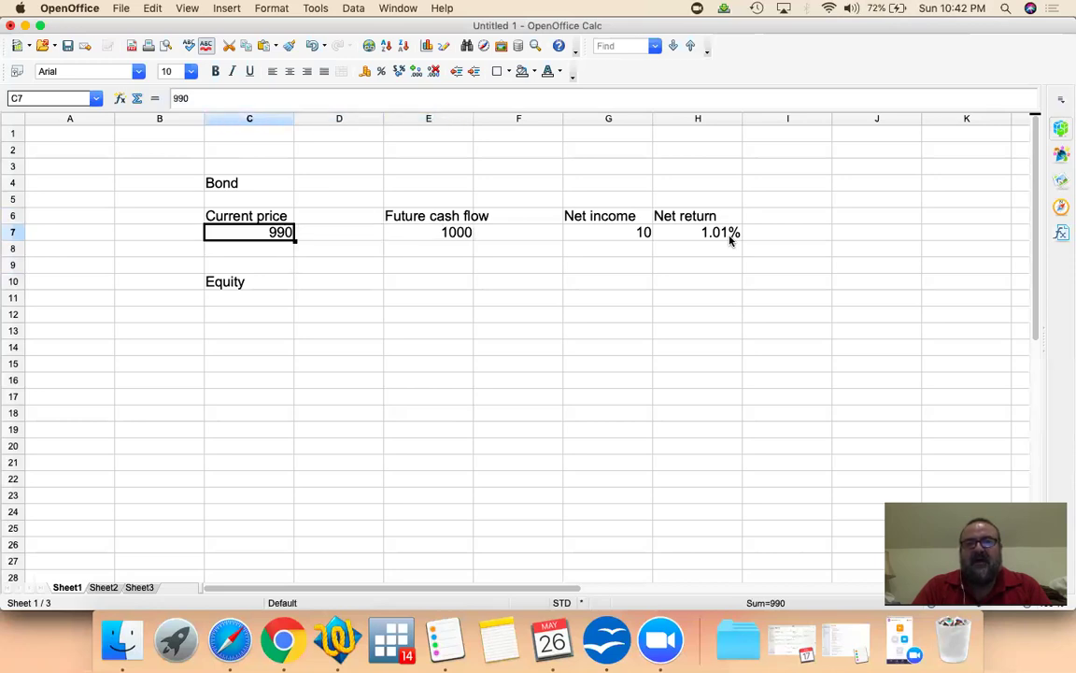
{"action": "key", "text": "Right"}
{"action": "key", "text": "Right"}
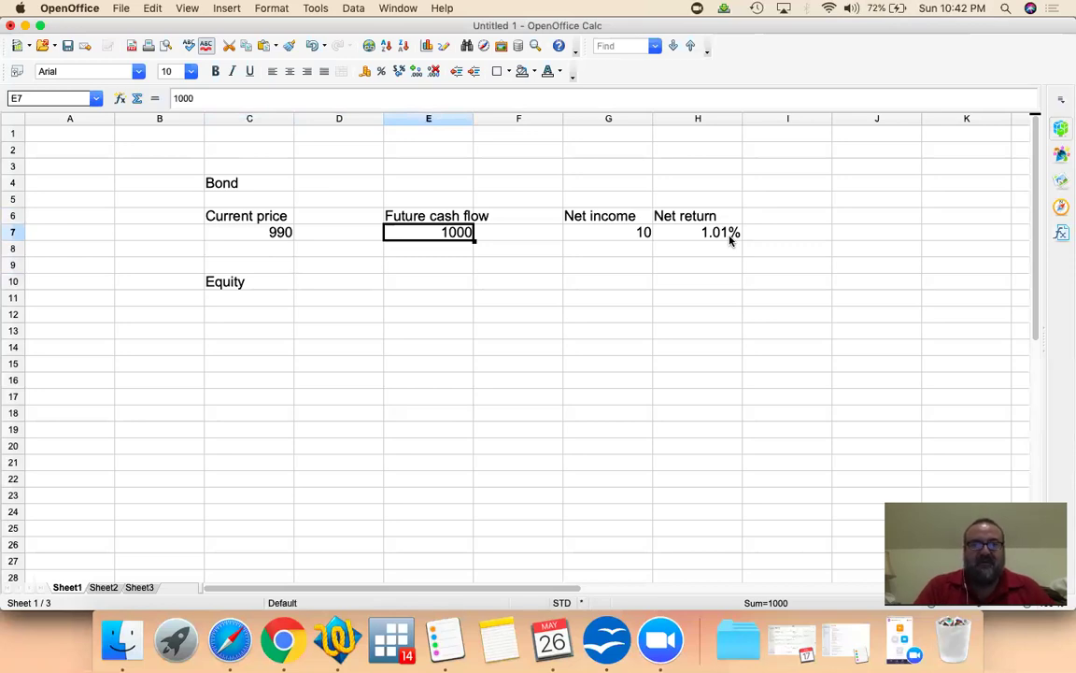
{"action": "key", "text": "Left"}
{"action": "key", "text": "Left"}
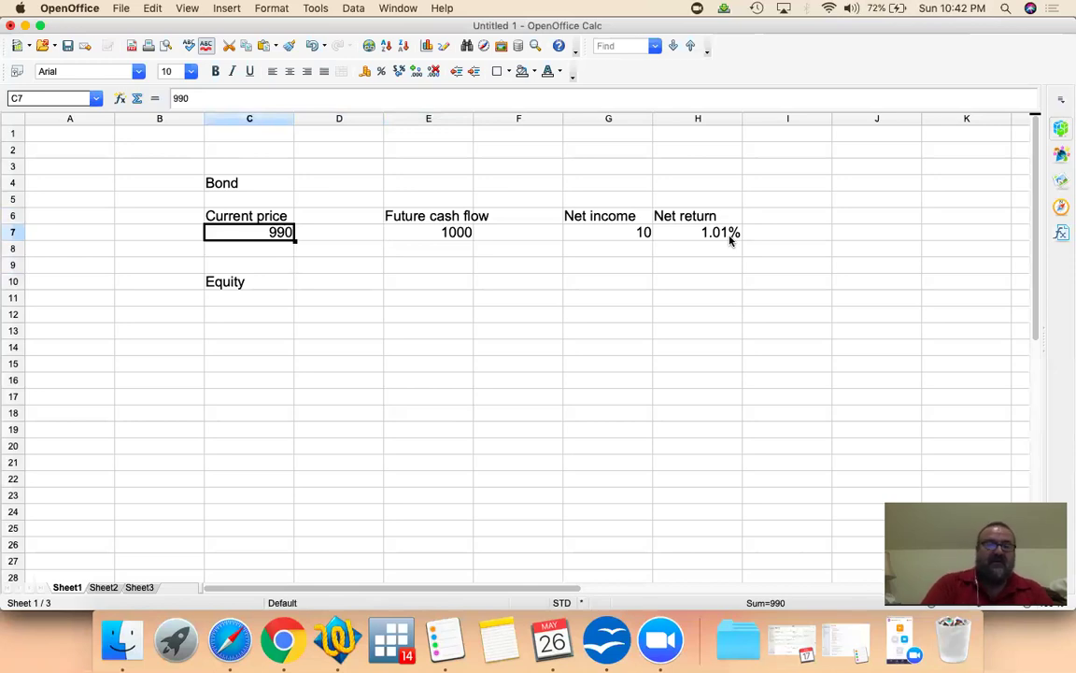
Set the bond's current price in C7 to 800
{"action": "type", "text": "800"}
{"action": "key", "text": "Return"}
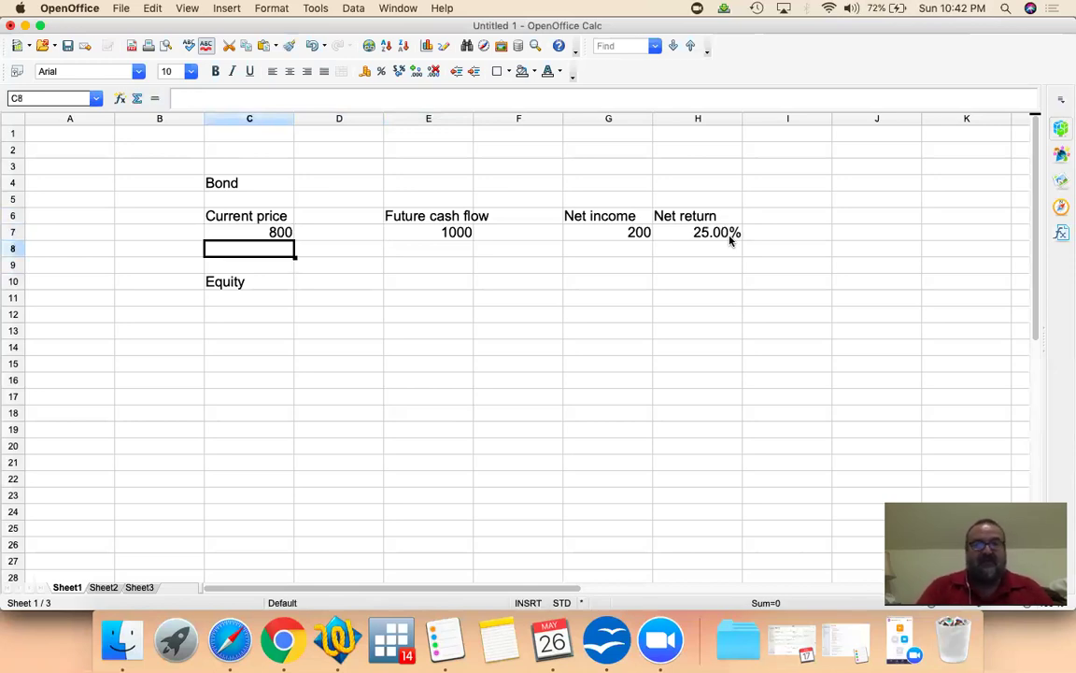
{"action": "key", "text": "Up"}
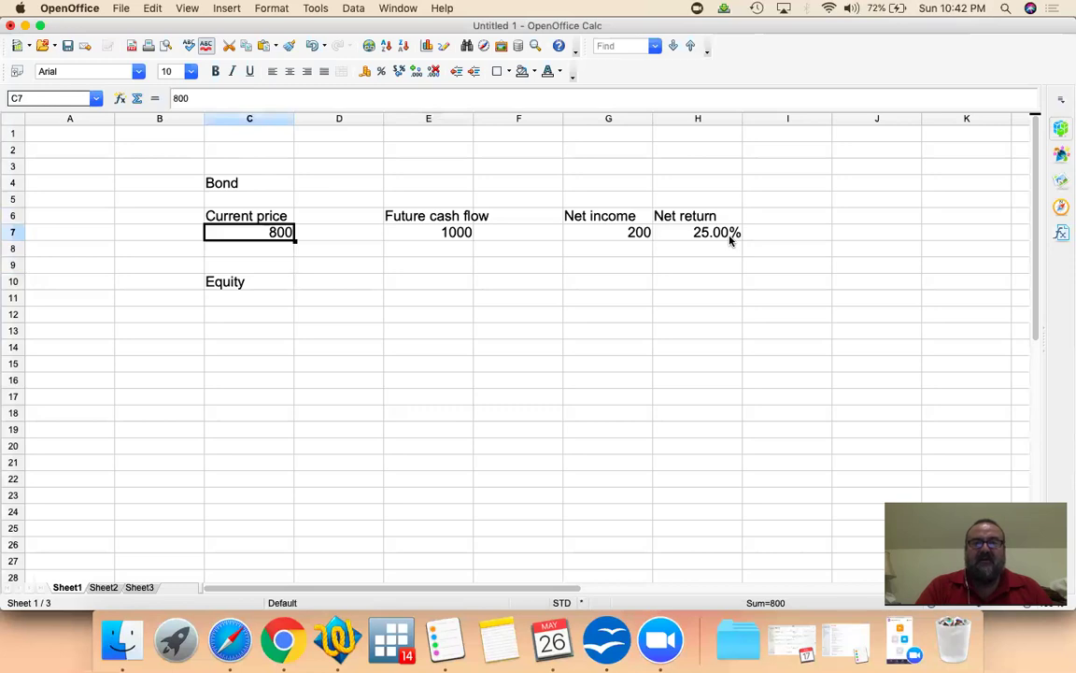
Set the bond's current price in C7 to 900
{"action": "type", "text": "90"}
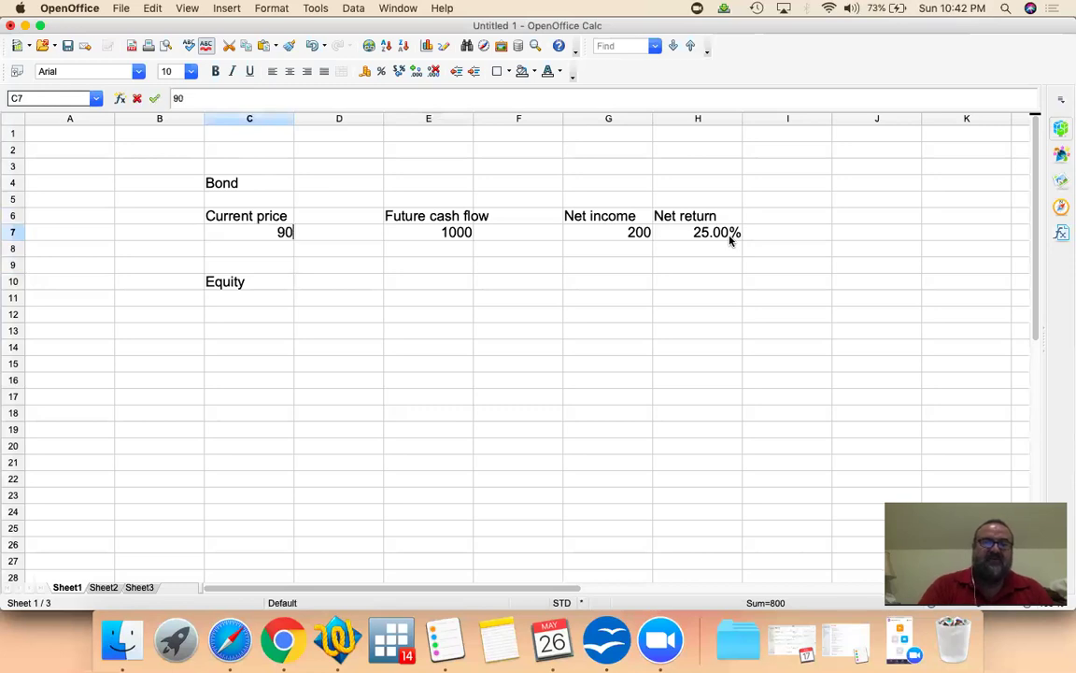
{"action": "type", "text": "0"}
{"action": "key", "text": "Return"}
{"action": "key", "text": "Up"}
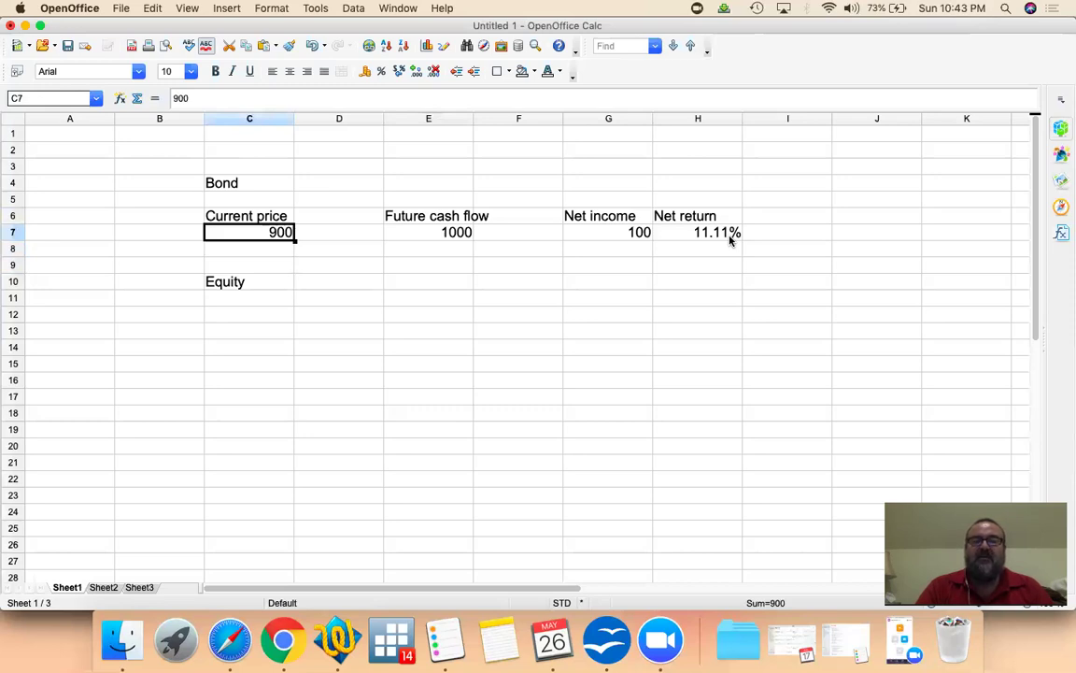
Examine the bond's row from the current price across to the net return, and move to E12 below the Equity title
{"action": "key", "text": "Right"}
{"action": "key", "text": "Right"}
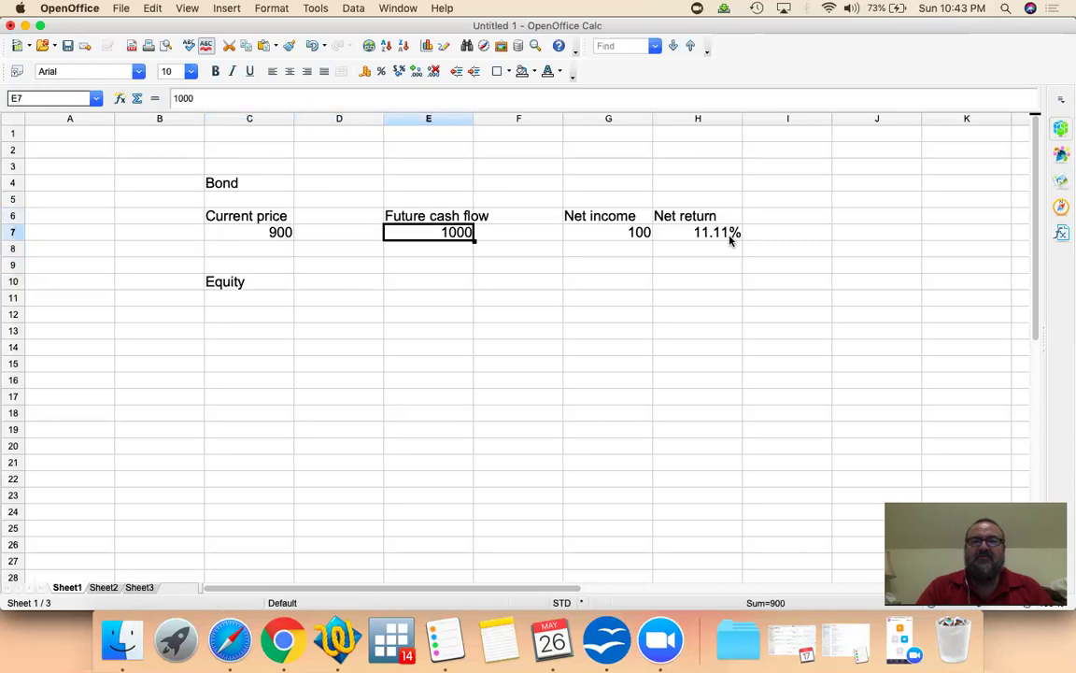
{"action": "key", "text": "Right"}
{"action": "key", "text": "Right"}
{"action": "key", "text": "Right"}
{"action": "key", "text": "Left"}
{"action": "key", "text": "Left"}
{"action": "key", "text": "Left"}
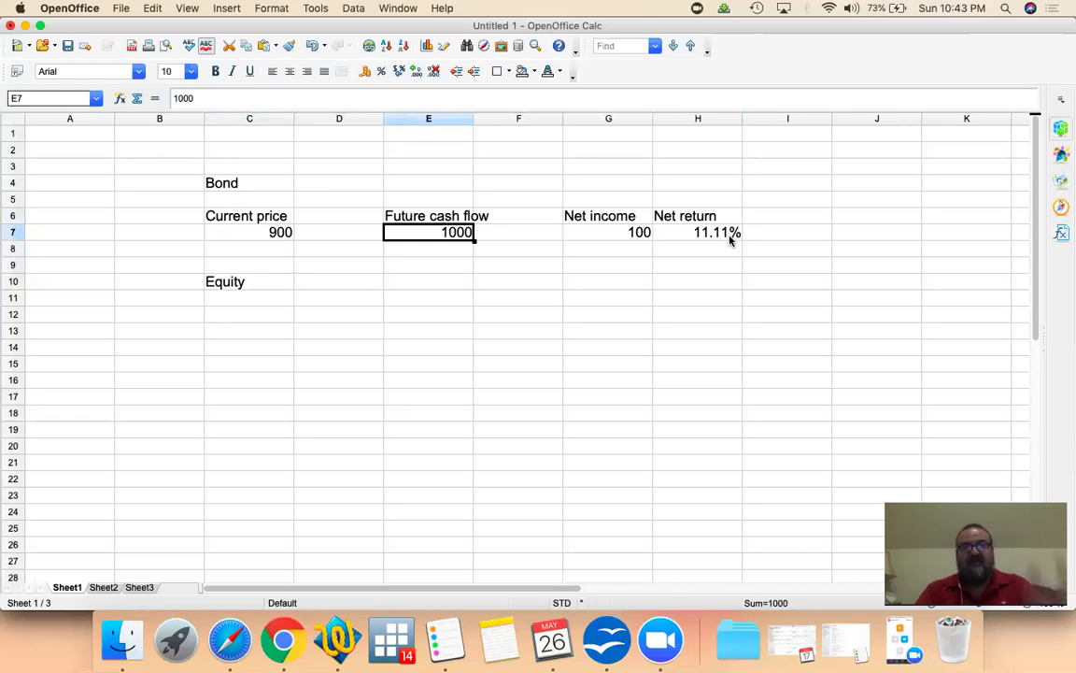
{"action": "key", "text": "Down"}
{"action": "key", "text": "Down"}
{"action": "key", "text": "Down"}
{"action": "key", "text": "Down"}
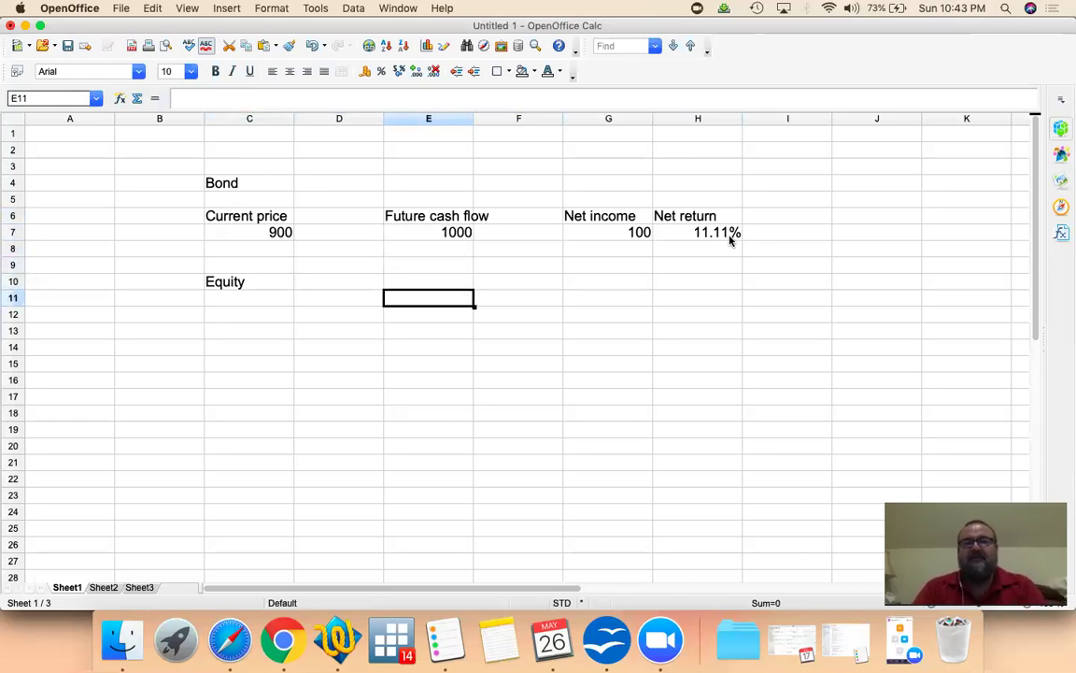
{"action": "key", "text": "Down"}
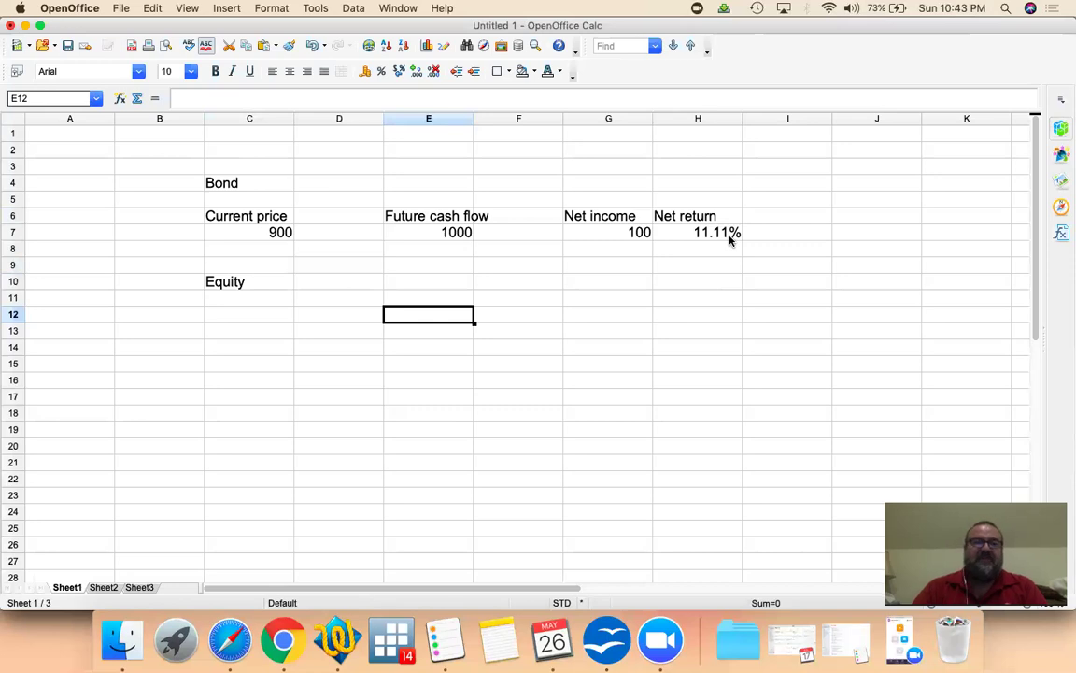
Switch to Safari and open Yahoo Finance (finance.yahoo.com) in a new browser tab
{"action": "key", "text": "super+Tab"}
{"action": "key", "text": "super+Tab"}
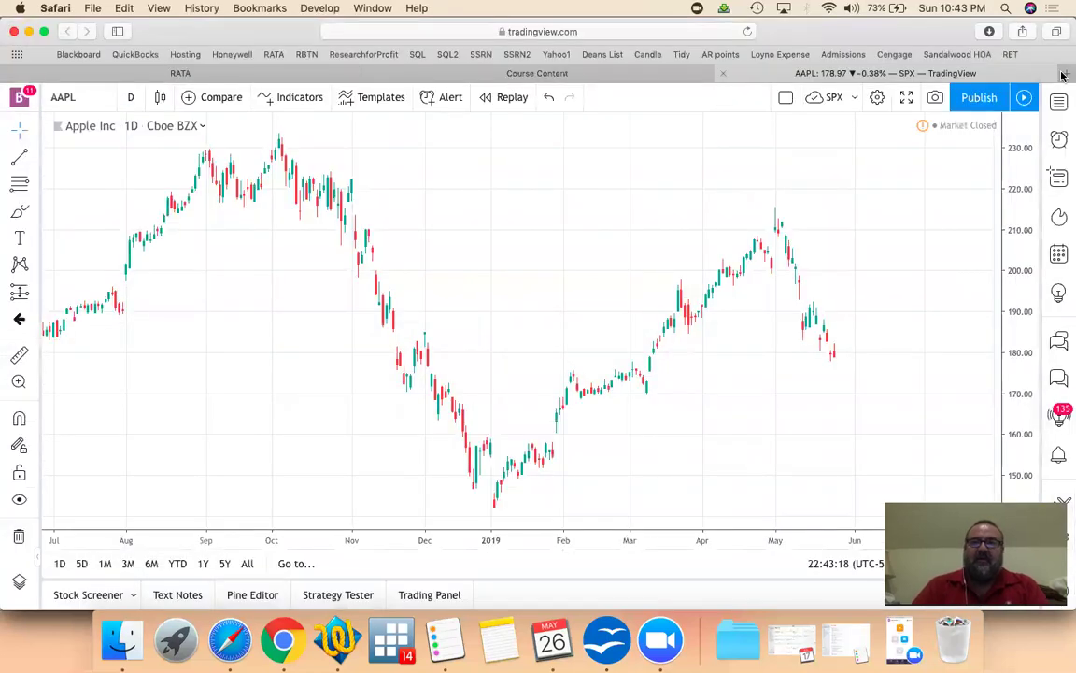
{"action": "key", "text": "super+t"}
{"action": "type", "text": "tinance"}
{"action": "key", "text": "Return"}
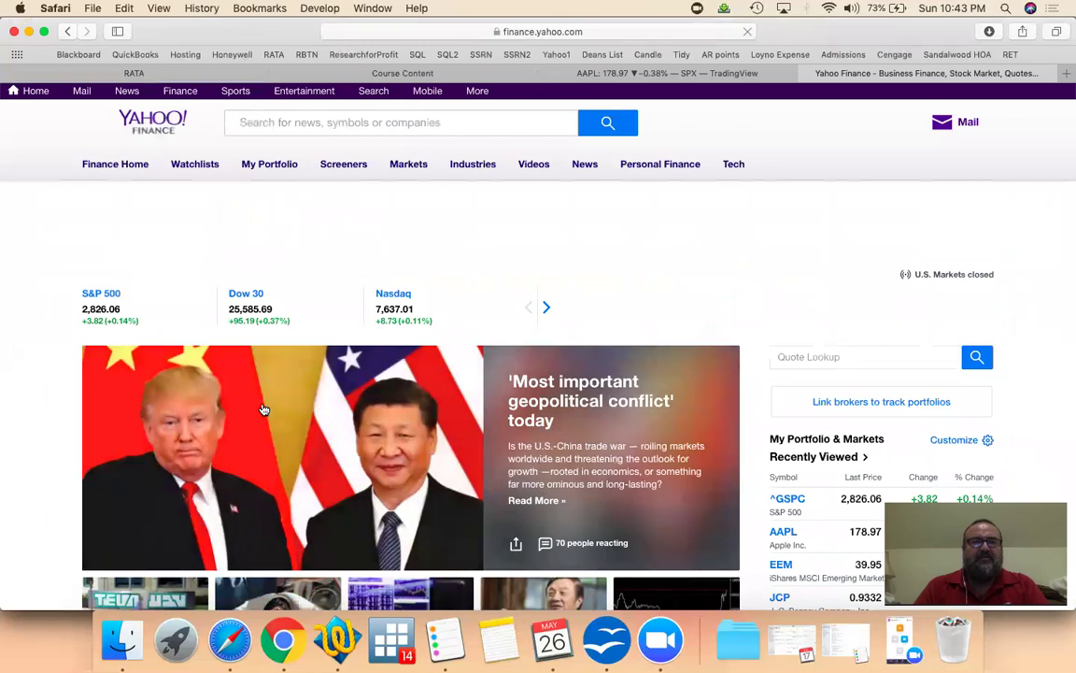
Look up the AAPL stock quote on Yahoo Finance and highlight its current price
{"action": "scroll", "coordinate": [265, 409], "scroll_direction": "down", "scroll_amount": 5}
{"action": "scroll", "coordinate": [264, 408], "scroll_direction": "up", "scroll_amount": 5}
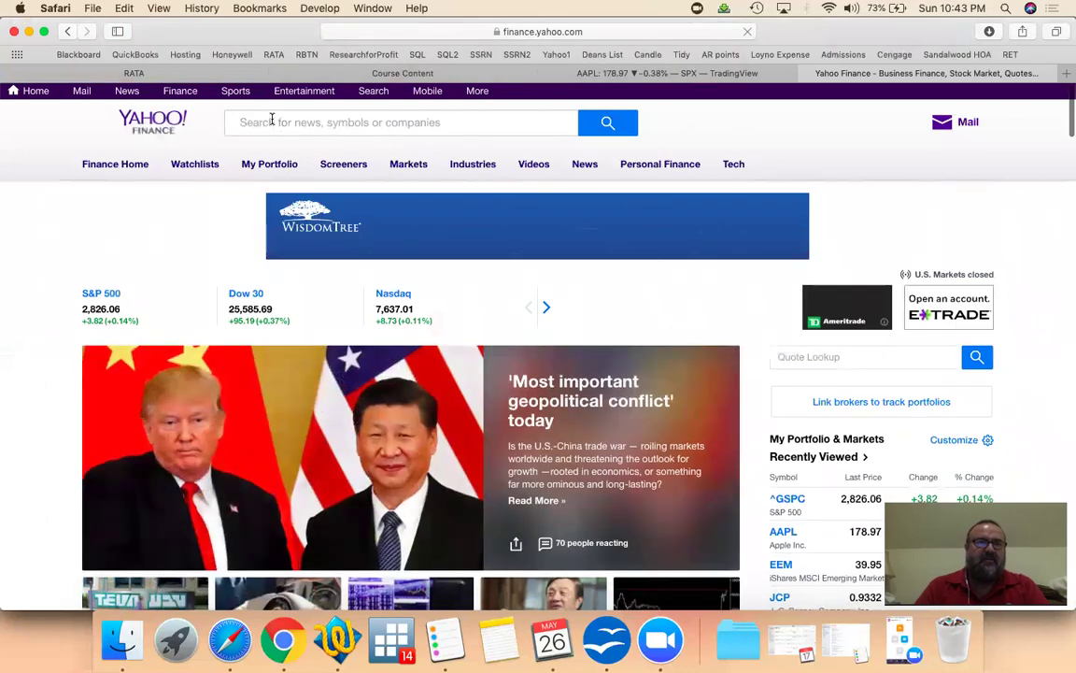
{"action": "left_click", "coordinate": [271, 122]}
{"action": "type", "text": "AAPL"}
{"action": "key", "text": "Return"}
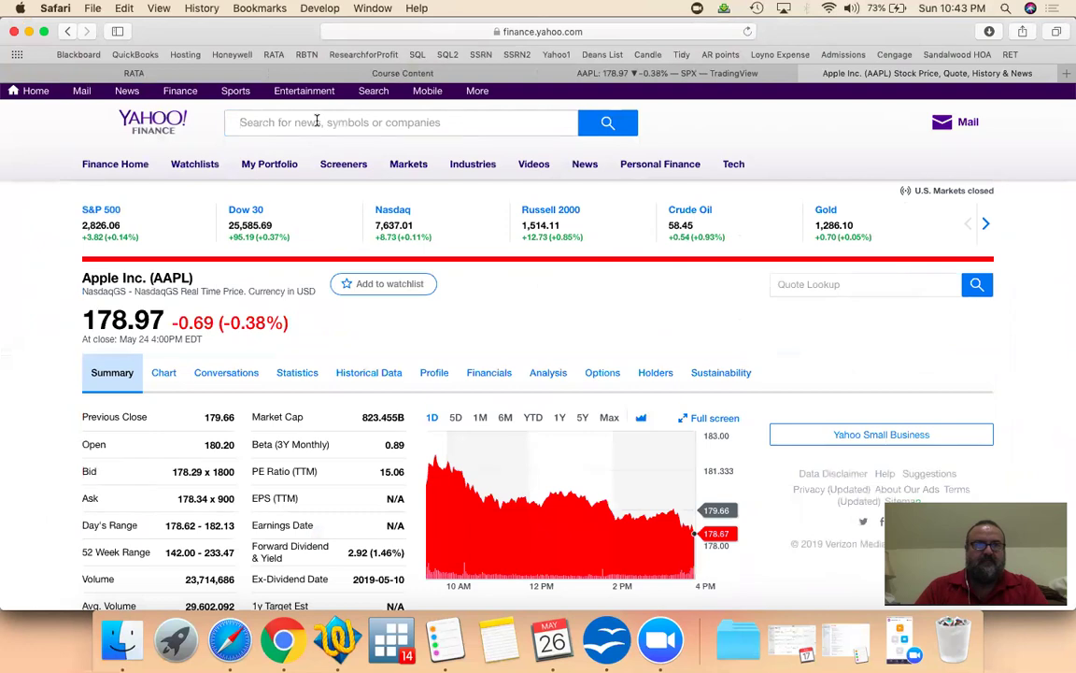
{"action": "scroll", "coordinate": [346, 436], "scroll_direction": "down", "scroll_amount": 3}
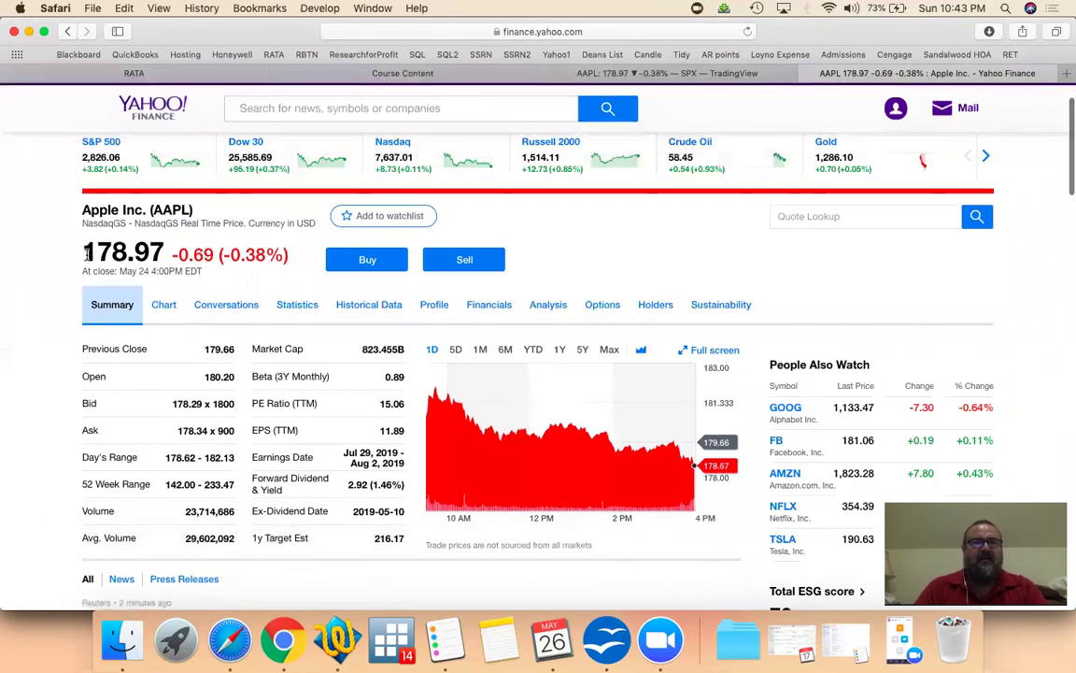
{"action": "left_click_drag", "start_coordinate": [82, 255], "coordinate": [161, 255]}
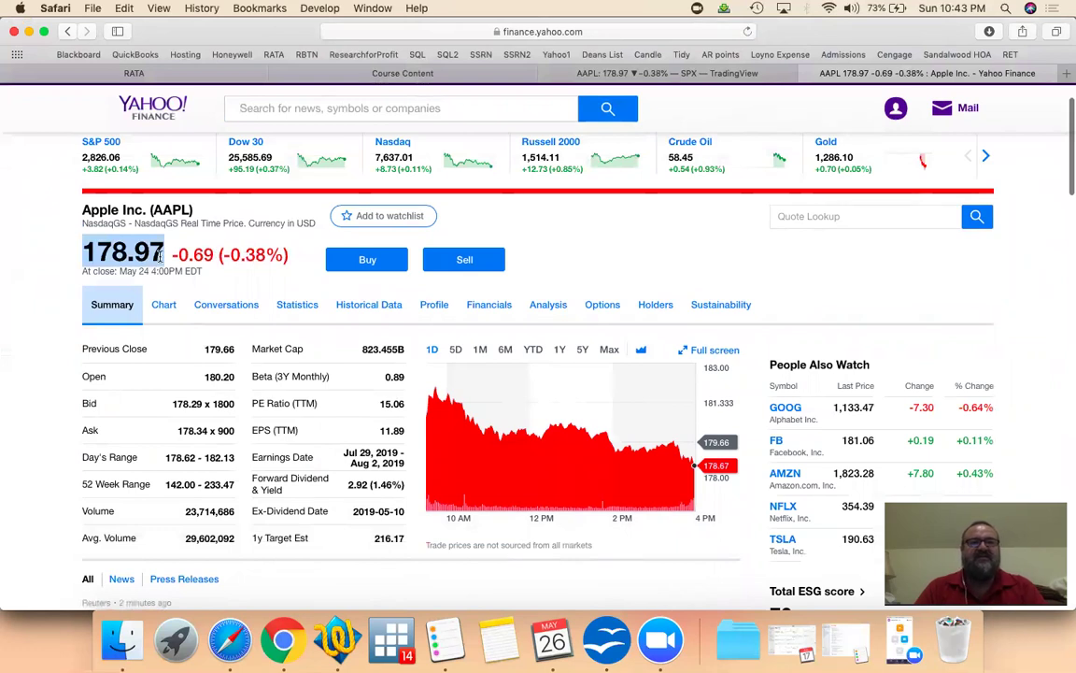
Switch back to OpenOffice Calc and copy the bond headings "Current price" and "Future cash flow" to C12 and E12 in the equity section
{"action": "key", "text": "super+Tab"}
{"action": "key", "text": "Left"}
{"action": "key", "text": "Left"}
{"action": "key", "text": "Up"}
{"action": "key", "text": "Up"}
{"action": "key", "text": "Up"}
{"action": "key", "text": "Up"}
{"action": "key", "text": "Up"}
{"action": "key", "text": "Up"}
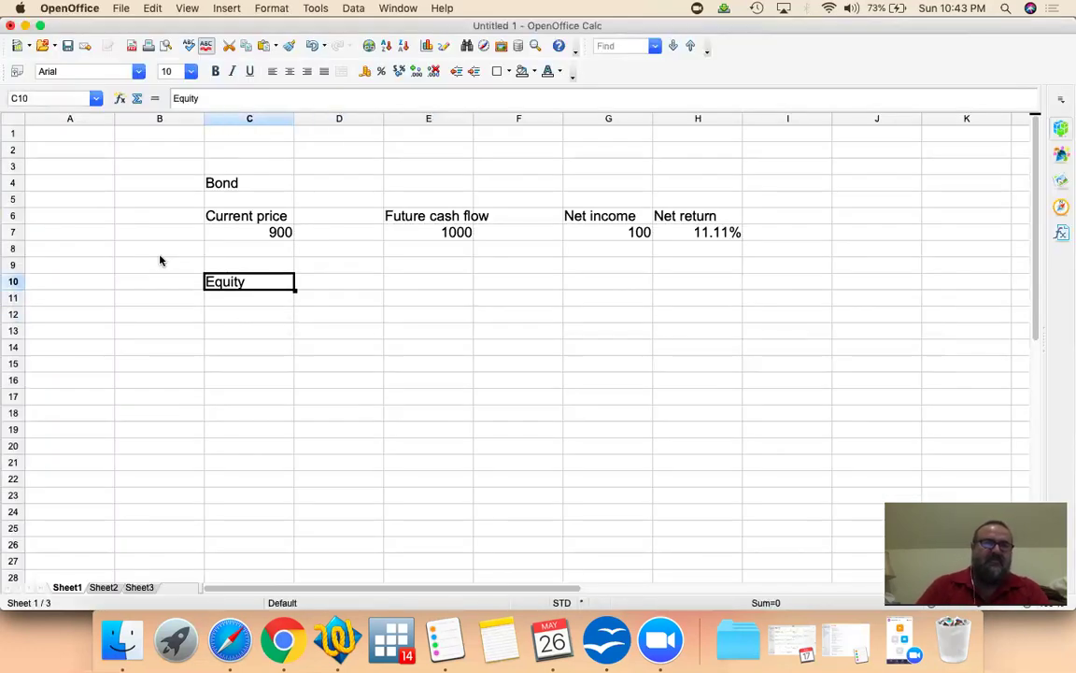
{"action": "key", "text": "shift+Right"}
{"action": "key", "text": "Right"}
{"action": "key", "text": "Down"}
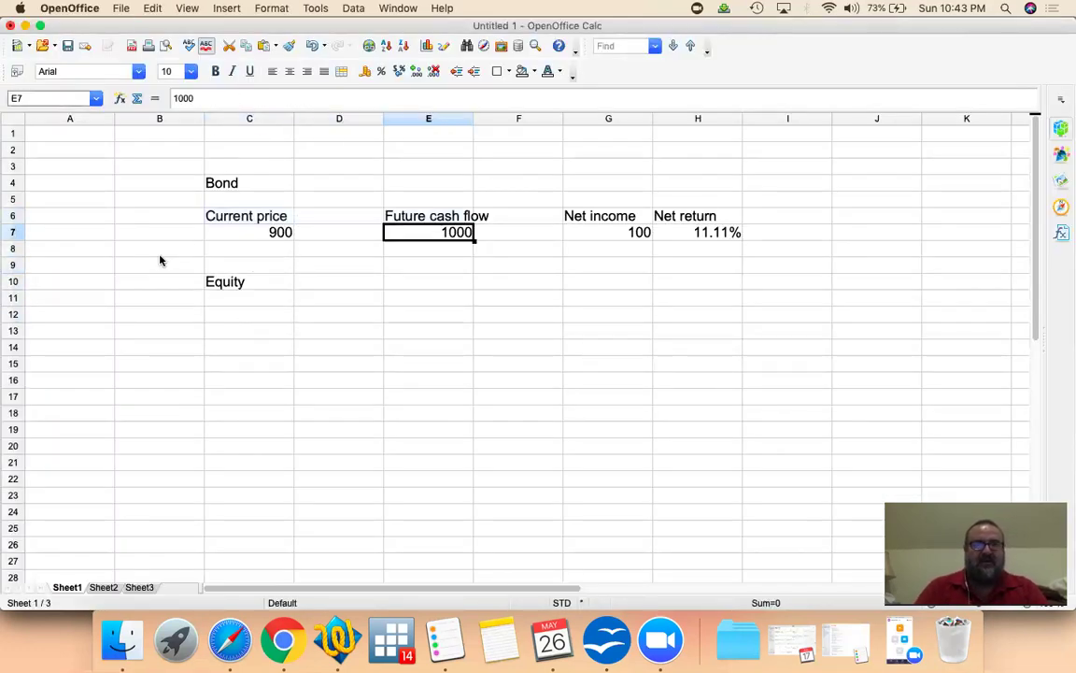
{"action": "key", "text": "Down"}
{"action": "key", "text": "Down"}
{"action": "key", "text": "Down"}
{"action": "key", "text": "Down"}
{"action": "key", "text": "Down"}
{"action": "key", "text": "Left"}
{"action": "key", "text": "Left"}
{"action": "type", "text": "Current price\t\tFuture cash flow"}
{"action": "key", "text": "Down"}
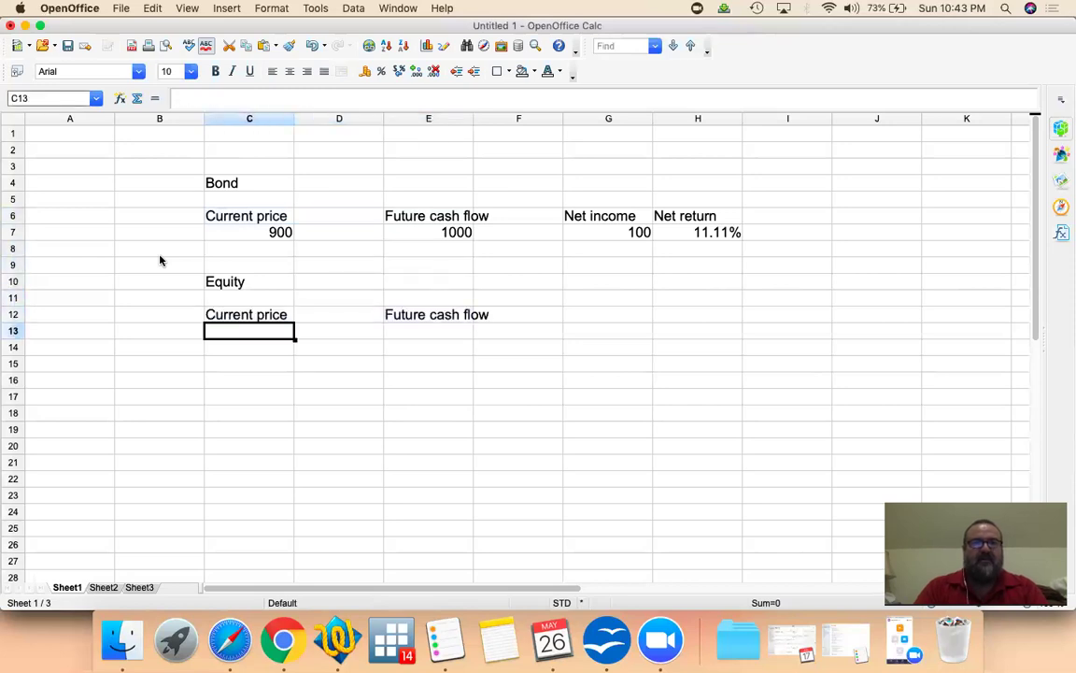
Enter Apple's share price 178.97 from Yahoo Finance as the equity's current price in C13
{"action": "key", "text": "super+Tab"}
{"action": "key", "text": "super+Tab"}
{"action": "type", "text": "178."}
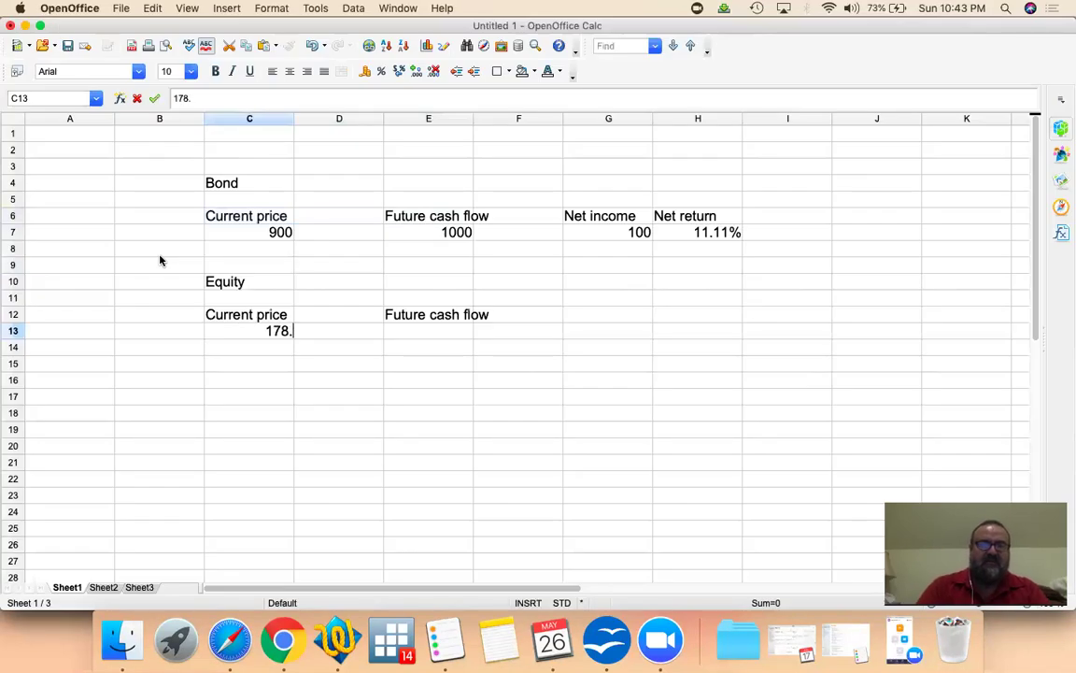
{"action": "key", "text": "super+Tab"}
{"action": "key", "text": "super+Tab"}
{"action": "type", "text": "97"}
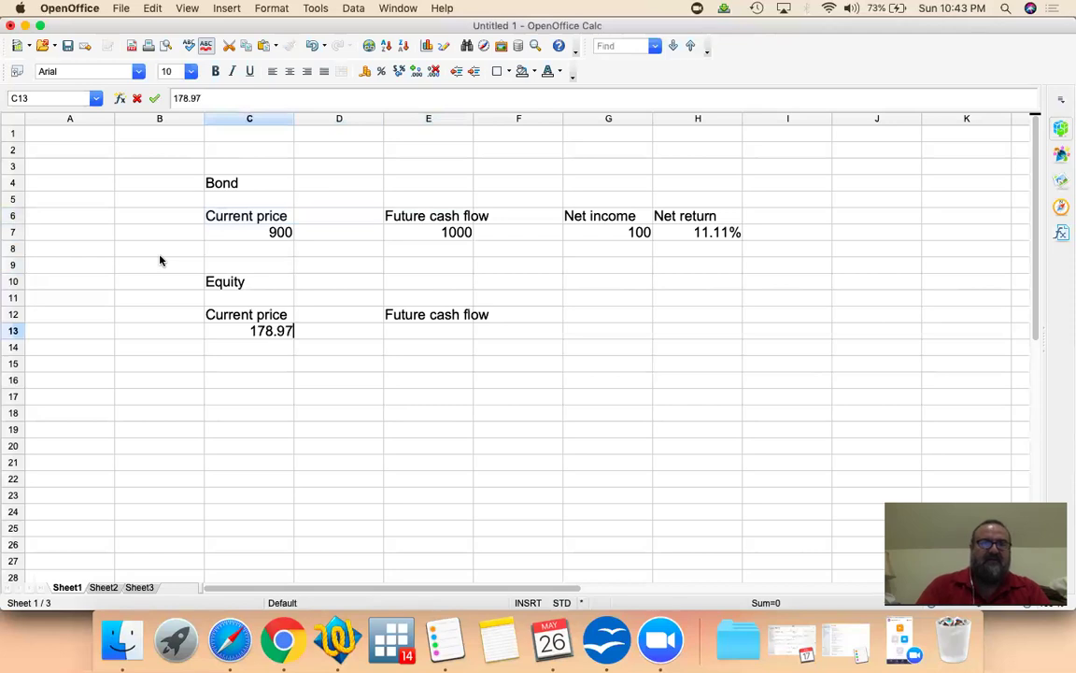
{"action": "key", "text": "Tab"}
{"action": "key", "text": "Tab"}
Check Apple's EPS figure in Safari, and enter the heading "EPS" in G12 of the OpenOffice Calc sheet
{"action": "key", "text": "super+Tab"}
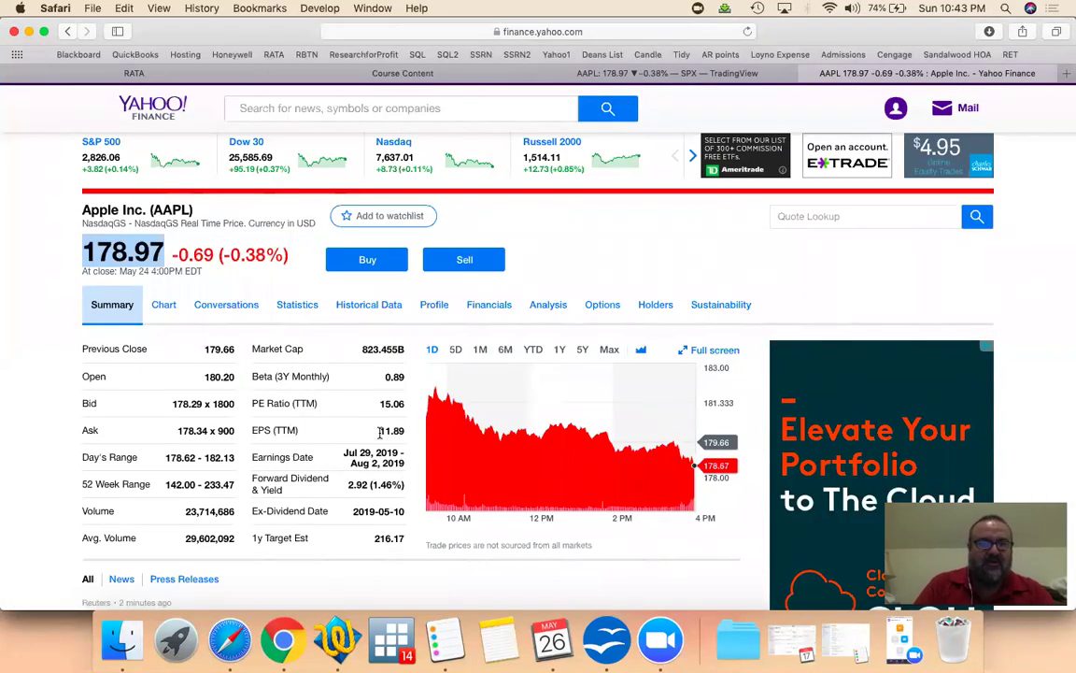
{"action": "left_click_drag", "start_coordinate": [380, 432], "coordinate": [405, 431]}
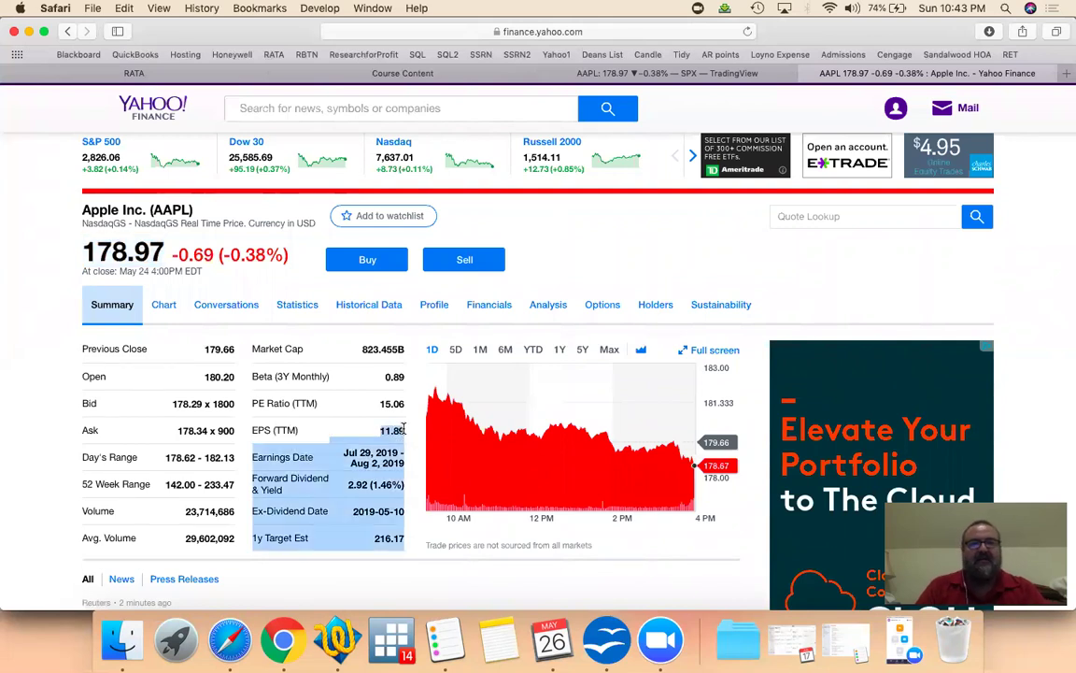
{"action": "key", "text": "super+Tab"}
{"action": "key", "text": "Right"}
{"action": "key", "text": "Right"}
{"action": "key", "text": "Up"}
{"action": "type", "text": "EPS"}
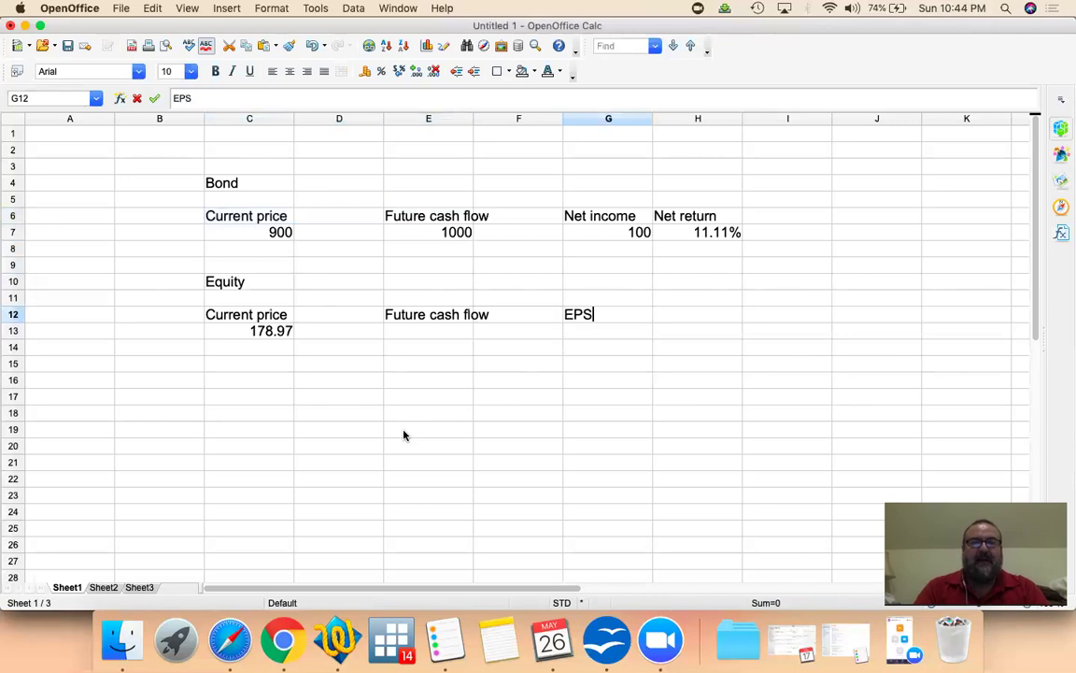
{"action": "key", "text": "Return"}
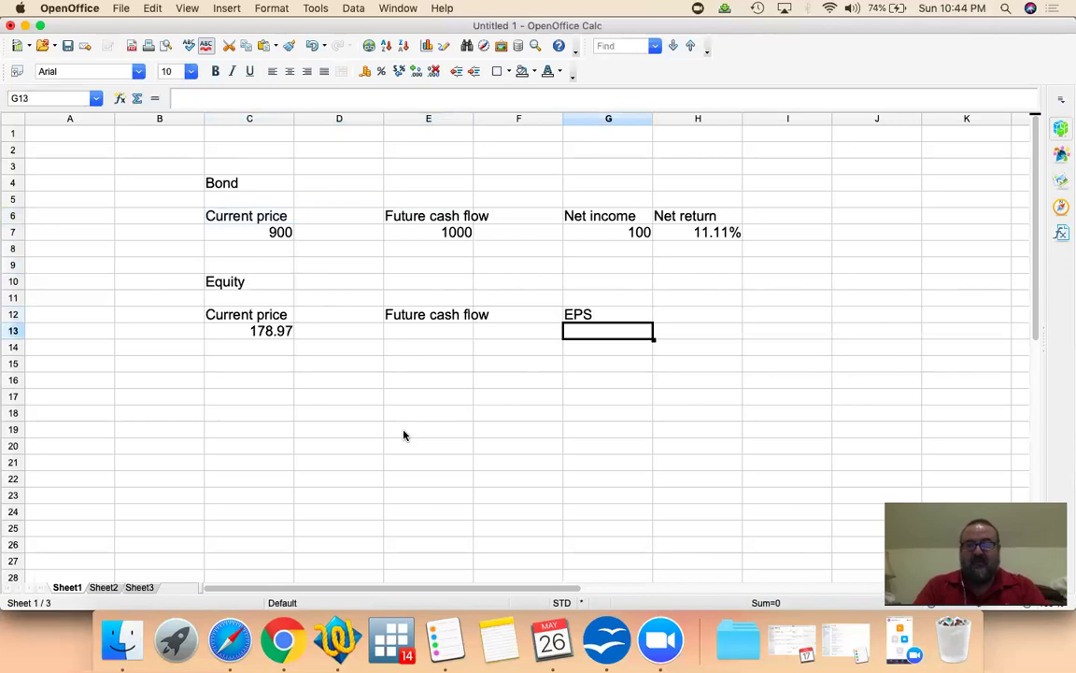
Recheck Apple's earnings per share on Yahoo Finance and enter 11.89 in G13 under the EPS heading
{"action": "key", "text": "super+Tab"}
{"action": "key", "text": "super+Tab"}
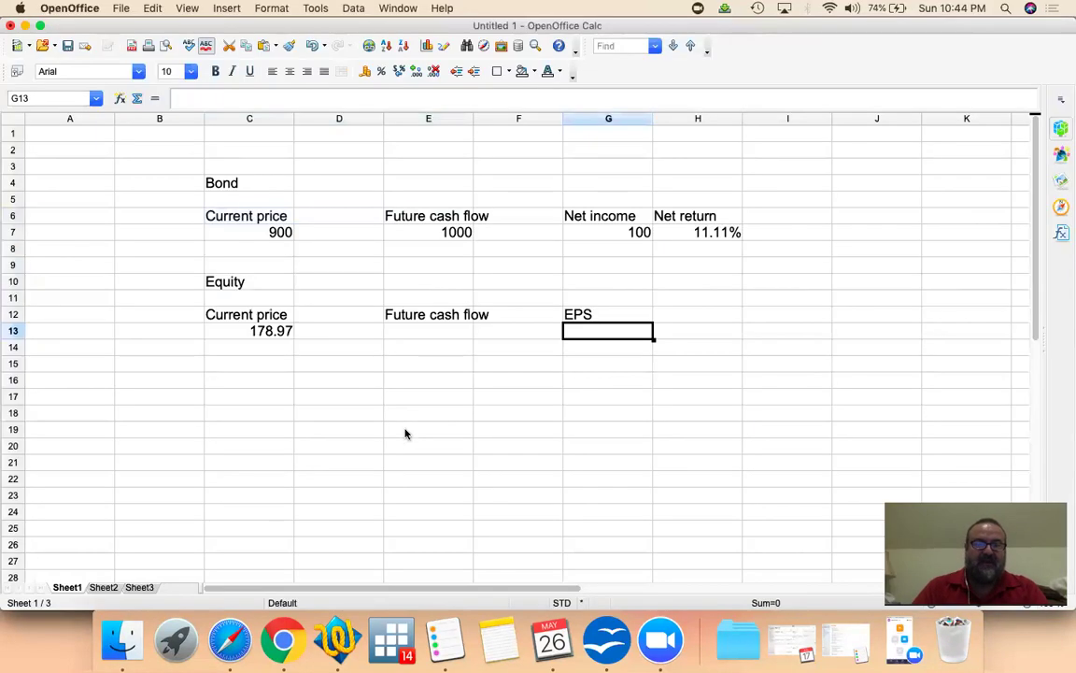
{"action": "type", "text": "11.89"}
{"action": "key", "text": "Return"}
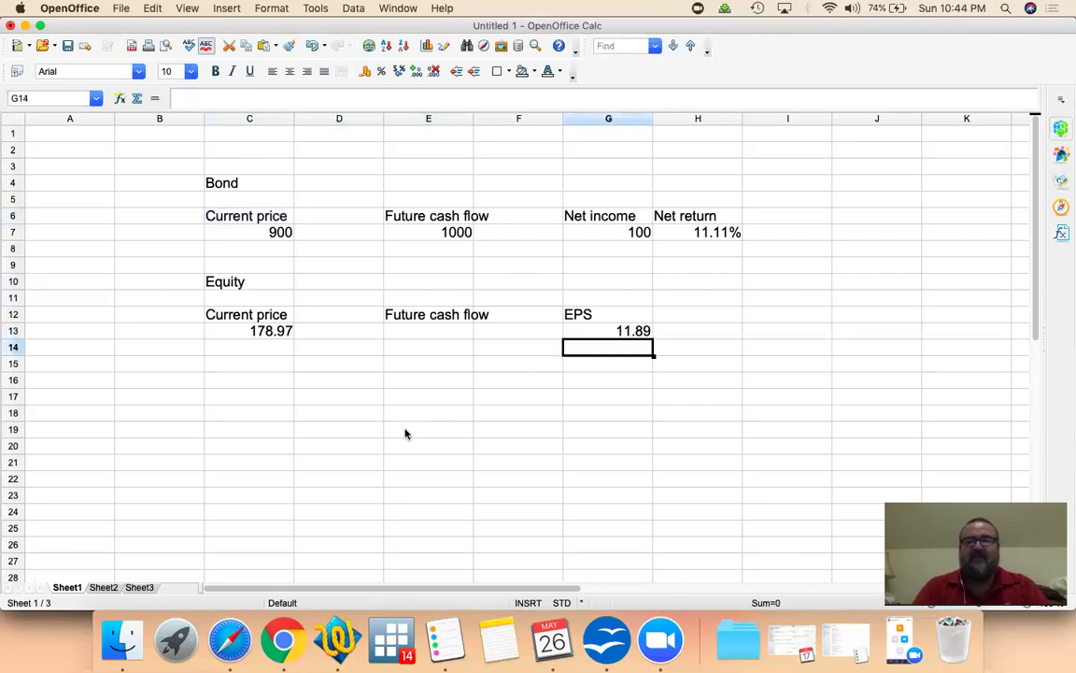
Compare the equity's EPS in G13 with its current price in C13
{"action": "key", "text": "Up"}
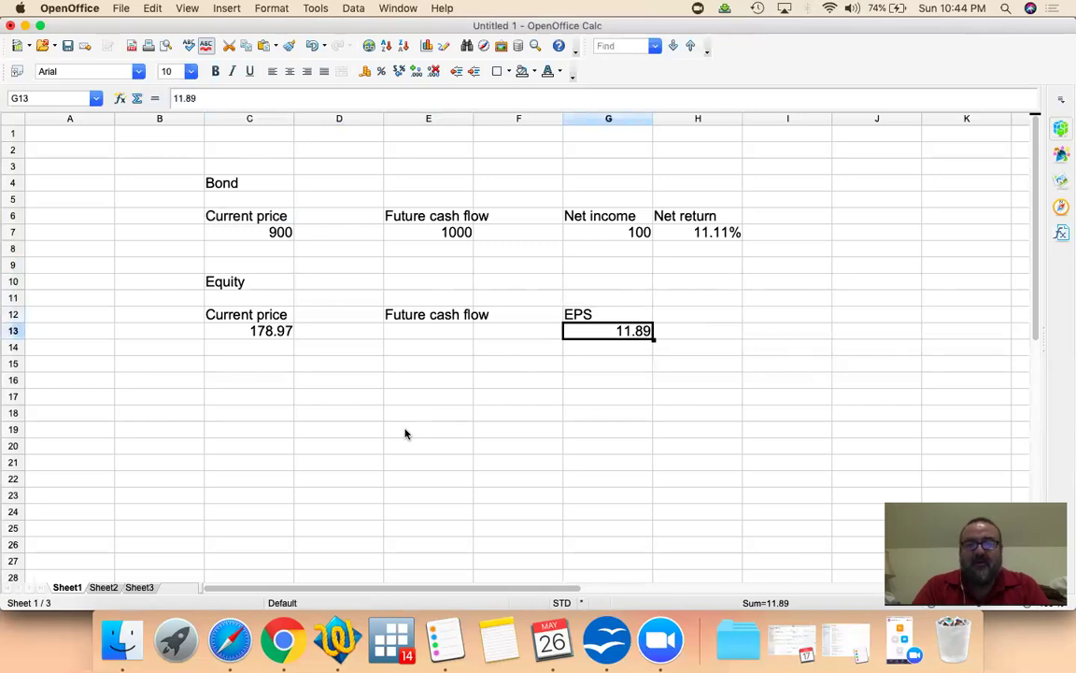
{"action": "key", "text": "Up"}
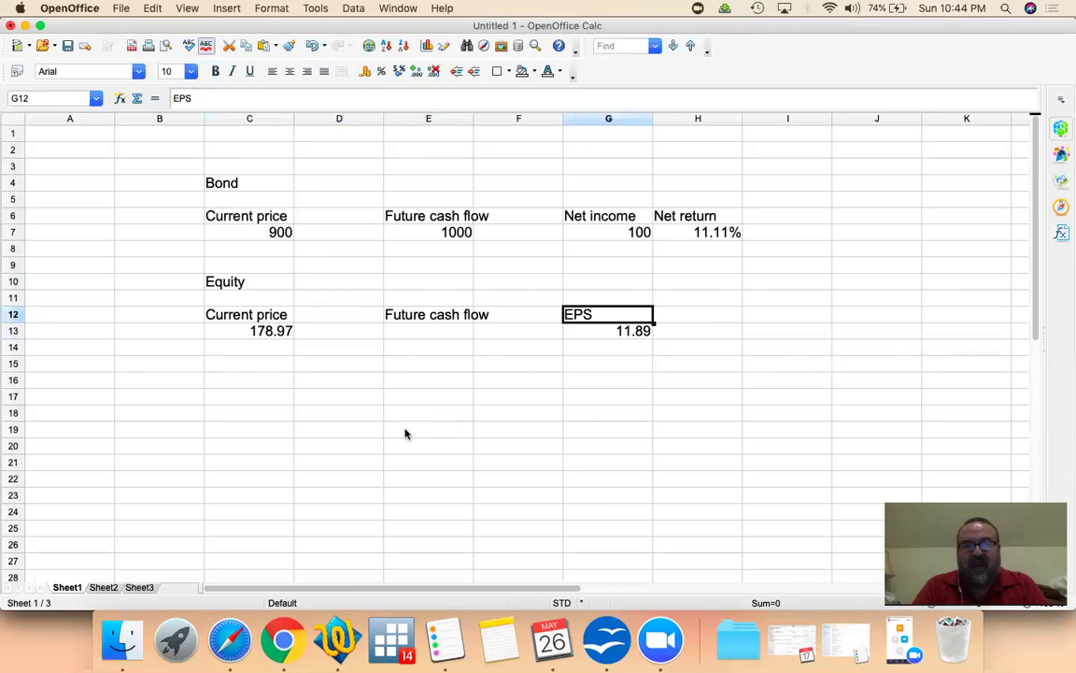
{"action": "key", "text": "Left"}
{"action": "key", "text": "Left"}
{"action": "key", "text": "Left"}
{"action": "key", "text": "Left"}
{"action": "key", "text": "Down"}
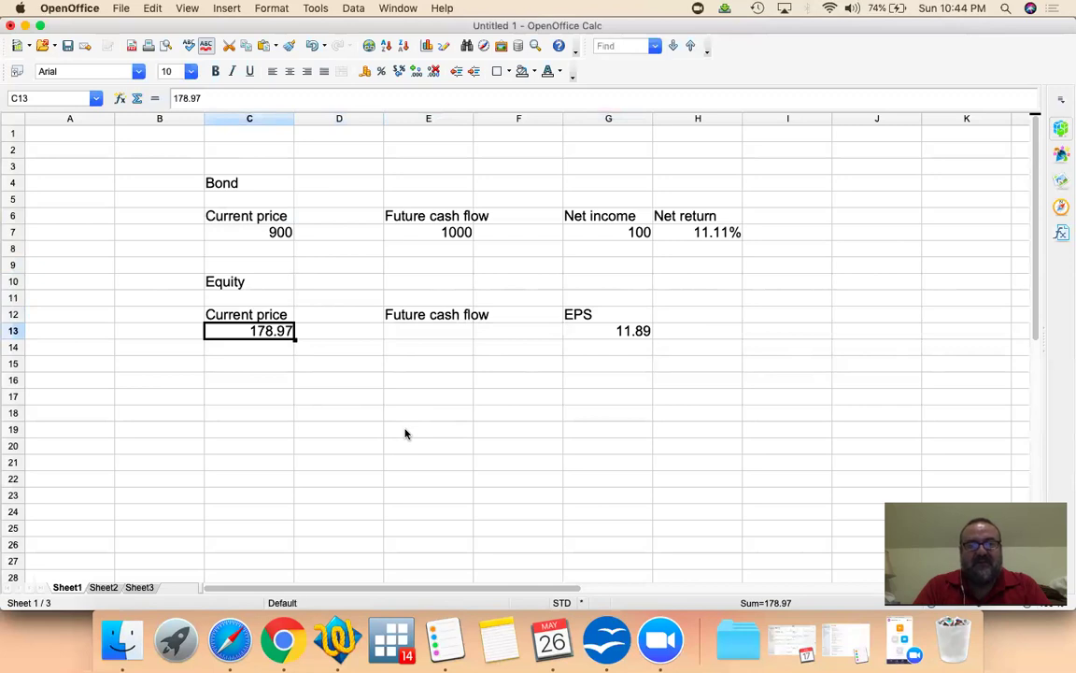
{"action": "key", "text": "Right"}
{"action": "key", "text": "Right"}
{"action": "key", "text": "Right"}
{"action": "key", "text": "Right"}
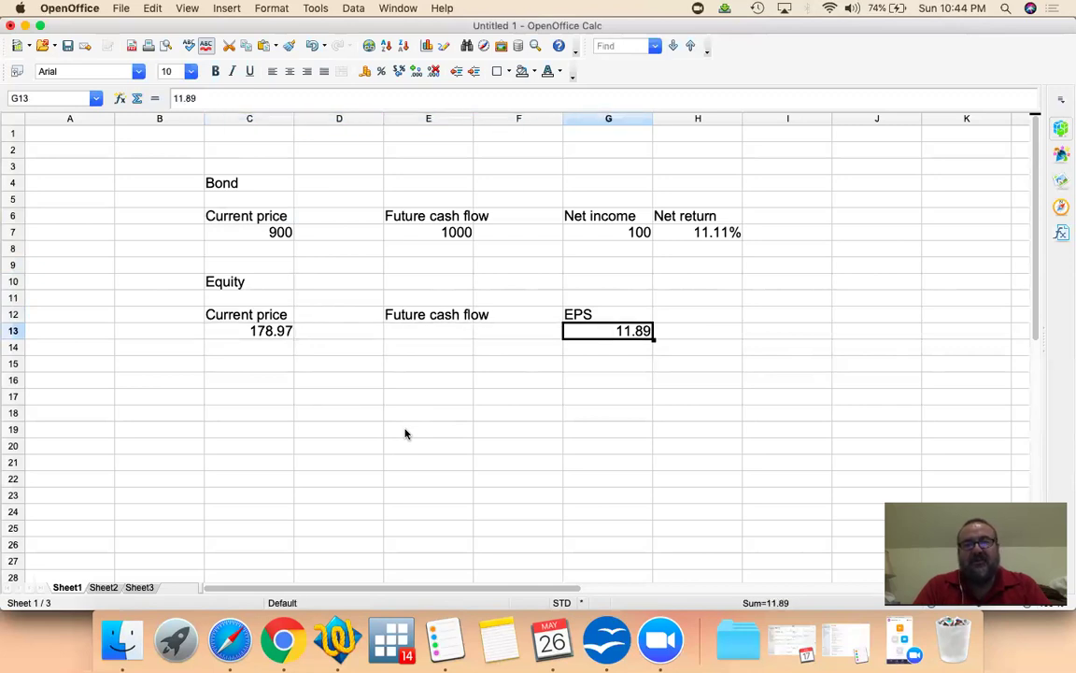
{"action": "key", "text": "Down"}
{"action": "key", "text": "Down"}
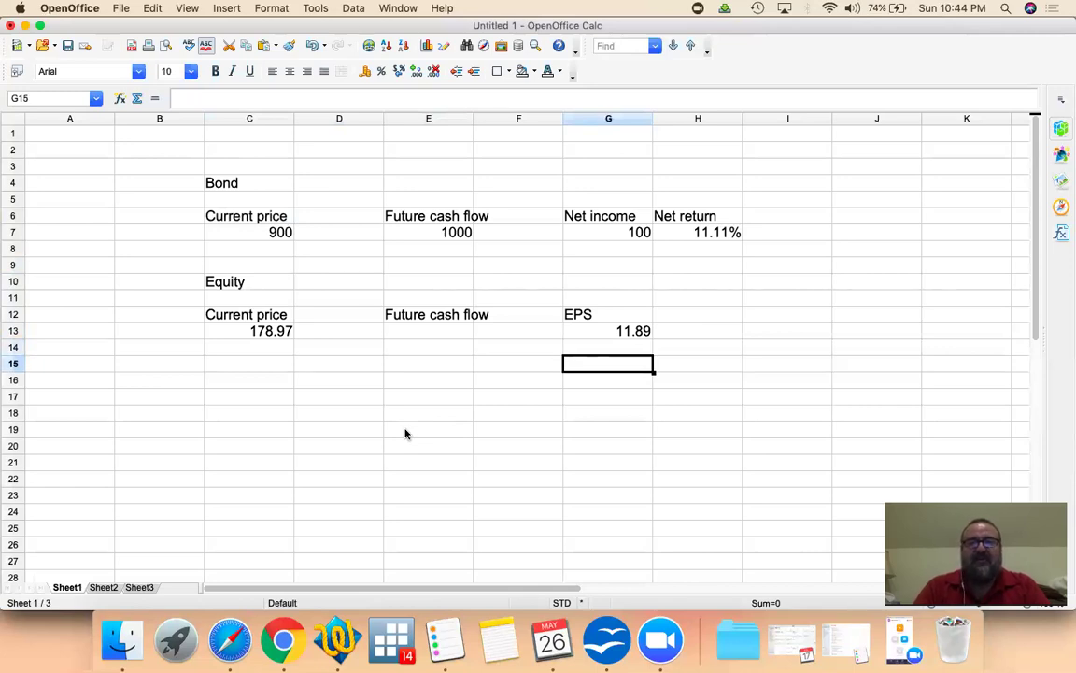
Enter the heading "E/P" in H12, next to the EPS heading of the equity section
{"action": "key", "text": "Up"}
{"action": "key", "text": "Up"}
{"action": "key", "text": "Up"}
{"action": "key", "text": "Right"}
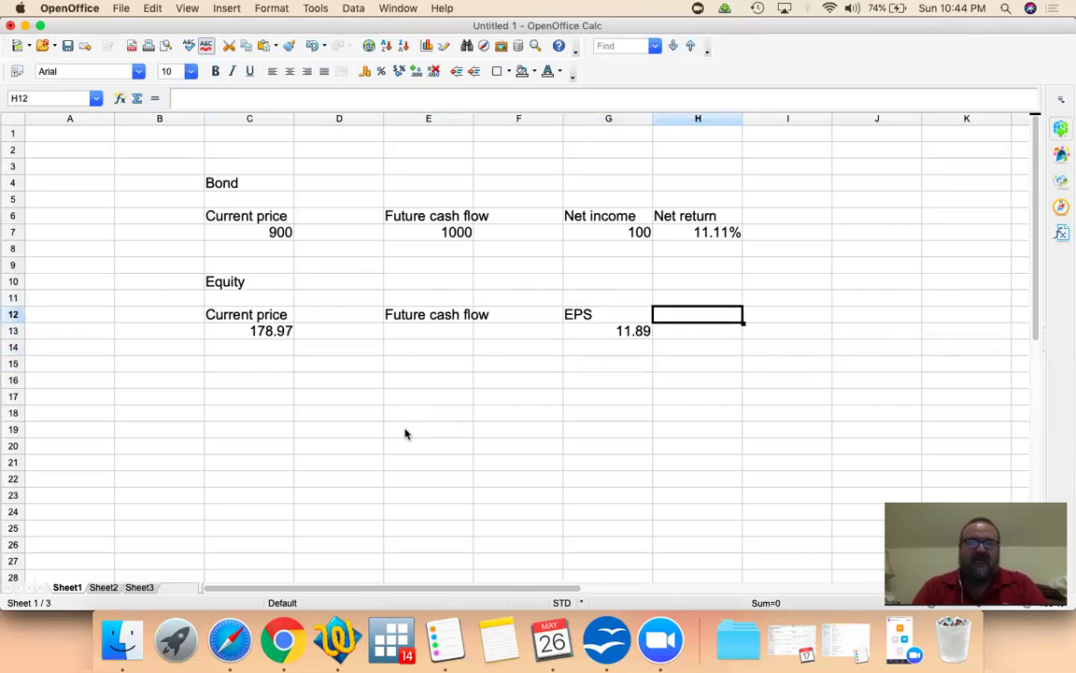
{"action": "type", "text": "E/P"}
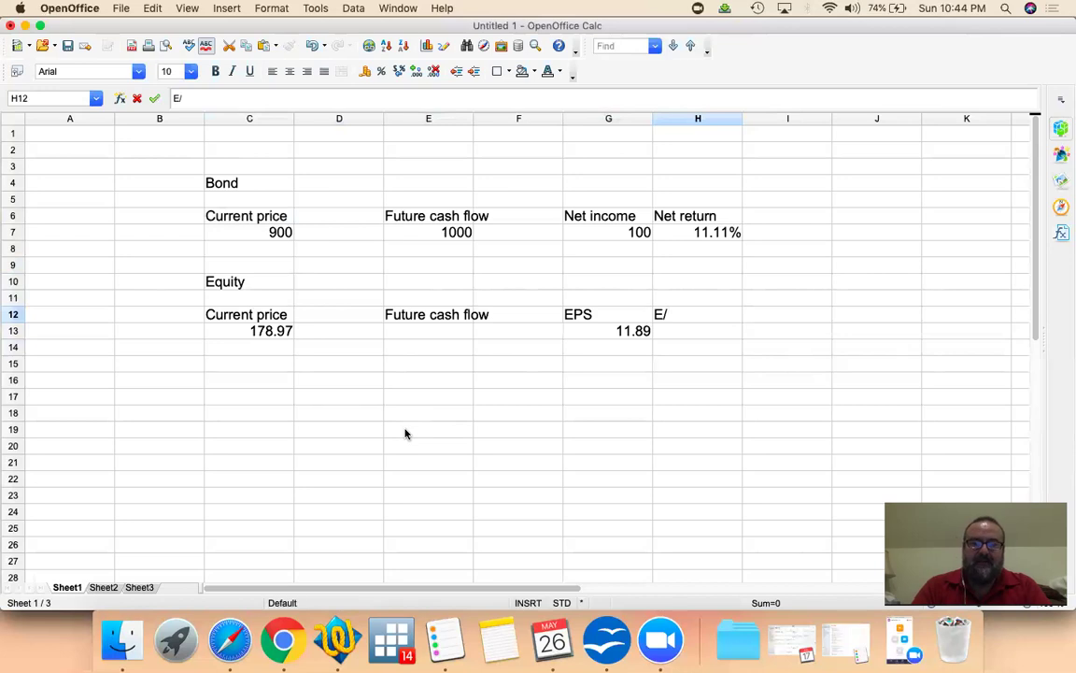
{"action": "key", "text": "Return"}
Calculate Apple's earnings-to-price ratio in H13 with =G13/C13 and format it as a percentage
{"action": "type", "text": "="}
{"action": "key", "text": "Left"}
{"action": "type", "text": "/"}
{"action": "key", "text": "Left"}
{"action": "key", "text": "Left"}
{"action": "key", "text": "Left"}
{"action": "key", "text": "Left"}
{"action": "key", "text": "Return"}
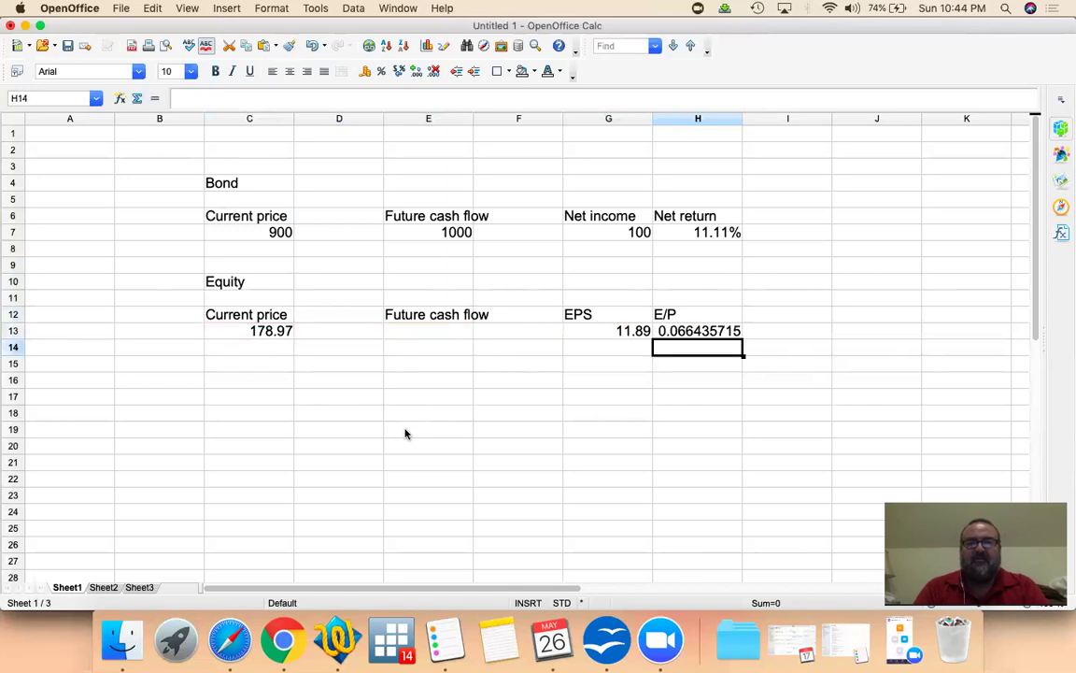
{"action": "key", "text": "Up"}
{"action": "left_click", "coordinate": [365, 71]}
{"action": "left_click", "coordinate": [381, 73]}
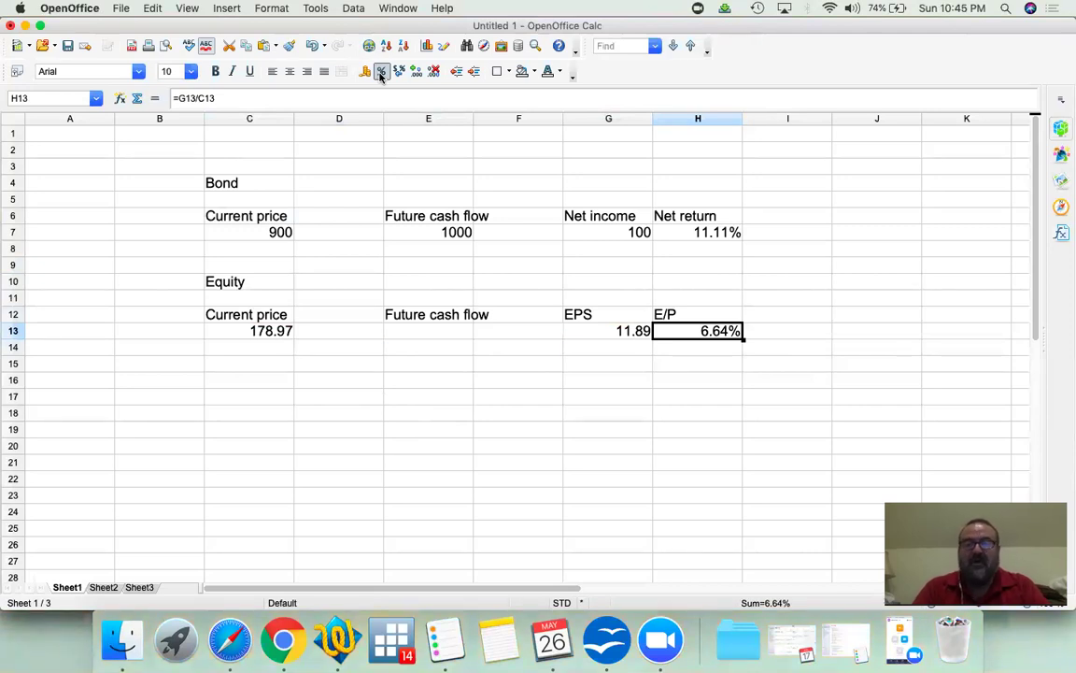
Review the equity's E/P in H13 against its EPS in G13 and current price in C13
{"action": "key", "text": "Left"}
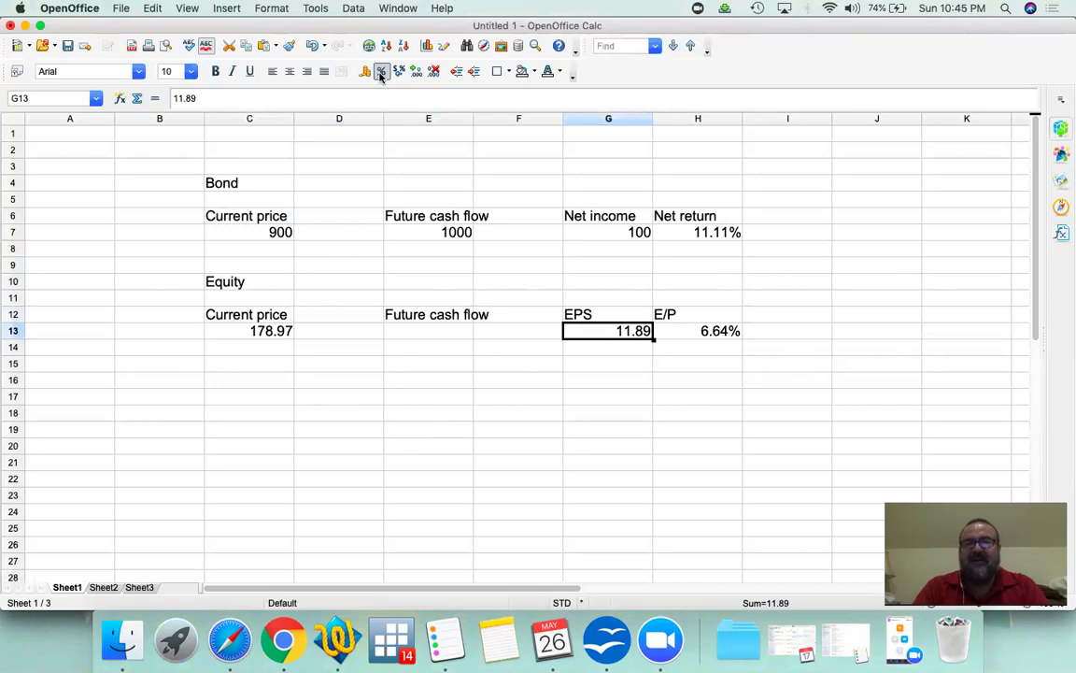
{"action": "key", "text": "Right"}
{"action": "key", "text": "Left"}
{"action": "key", "text": "Right"}
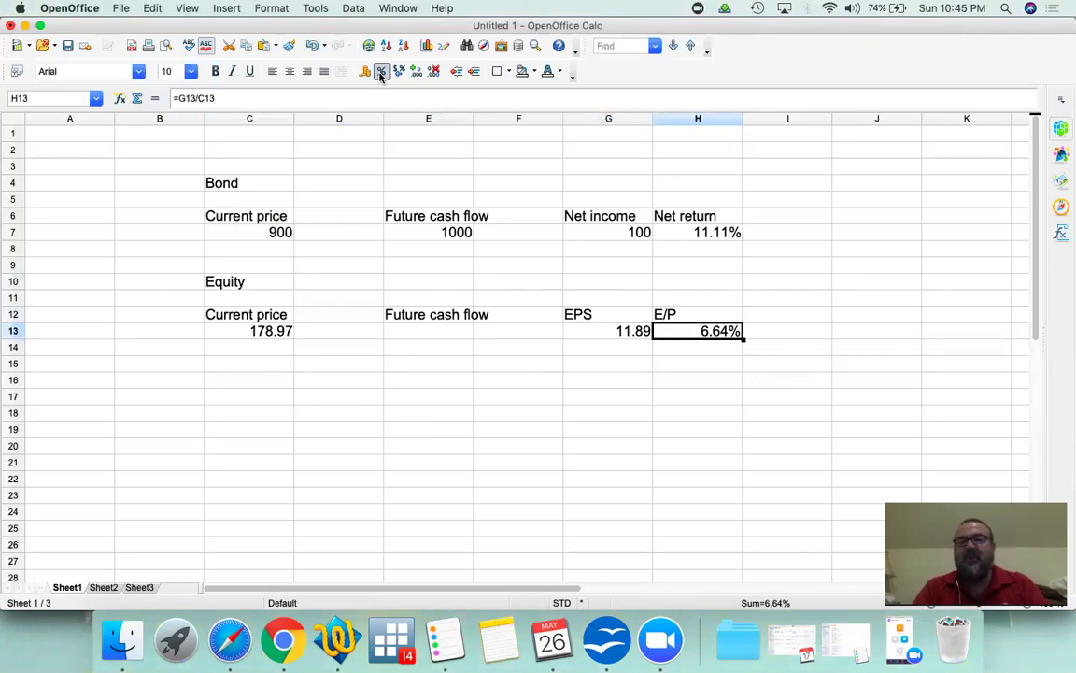
{"action": "key", "text": "Left"}
{"action": "key", "text": "Left"}
{"action": "key", "text": "Left"}
{"action": "key", "text": "Left"}
{"action": "key", "text": "Left"}
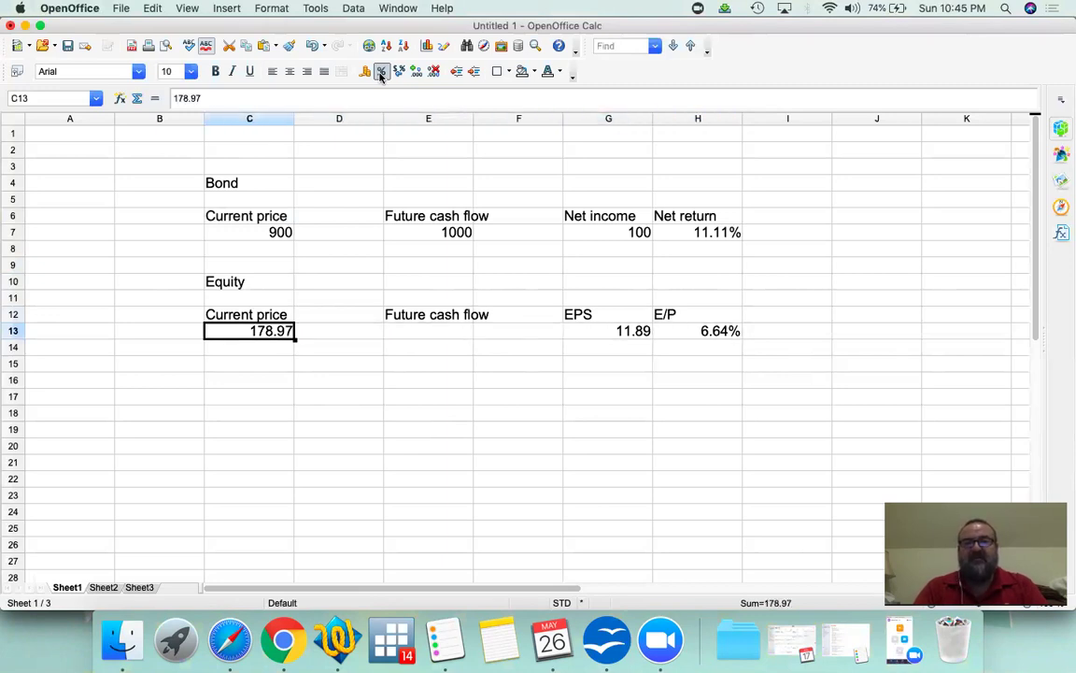
Review the bond's figures in row 7, from the current price across to the net return
{"action": "key", "text": "Up"}
{"action": "key", "text": "Up"}
{"action": "key", "text": "Up"}
{"action": "key", "text": "Up"}
{"action": "key", "text": "Up"}
{"action": "key", "text": "Up"}
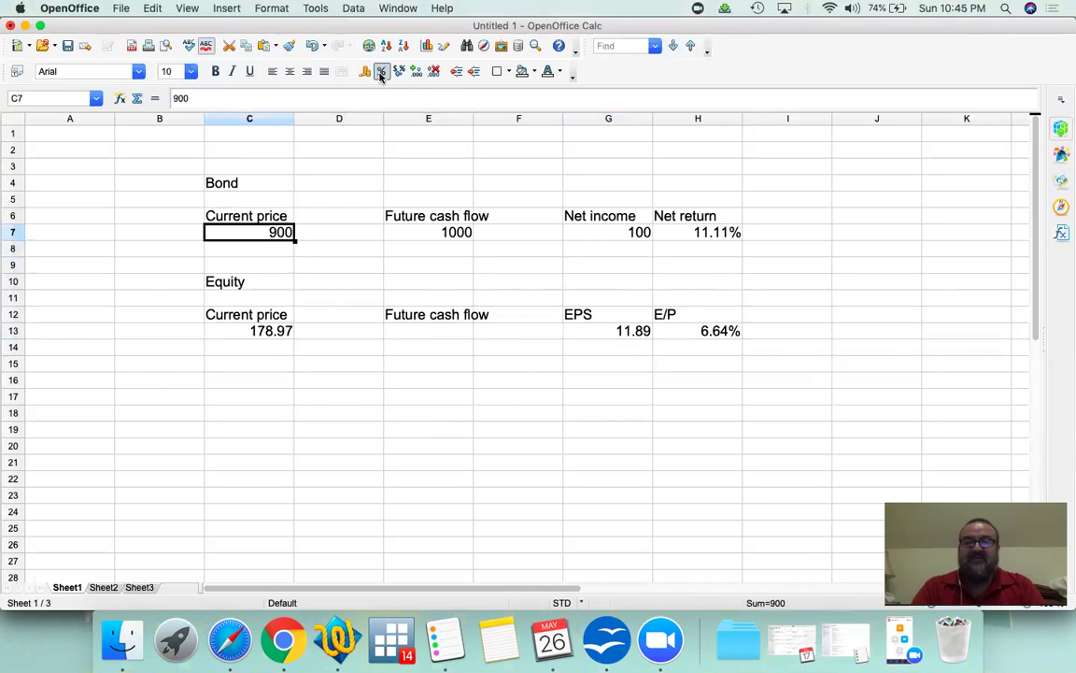
{"action": "key", "text": "Right"}
{"action": "key", "text": "Right"}
{"action": "key", "text": "Right"}
{"action": "key", "text": "Right"}
{"action": "key", "text": "Right"}
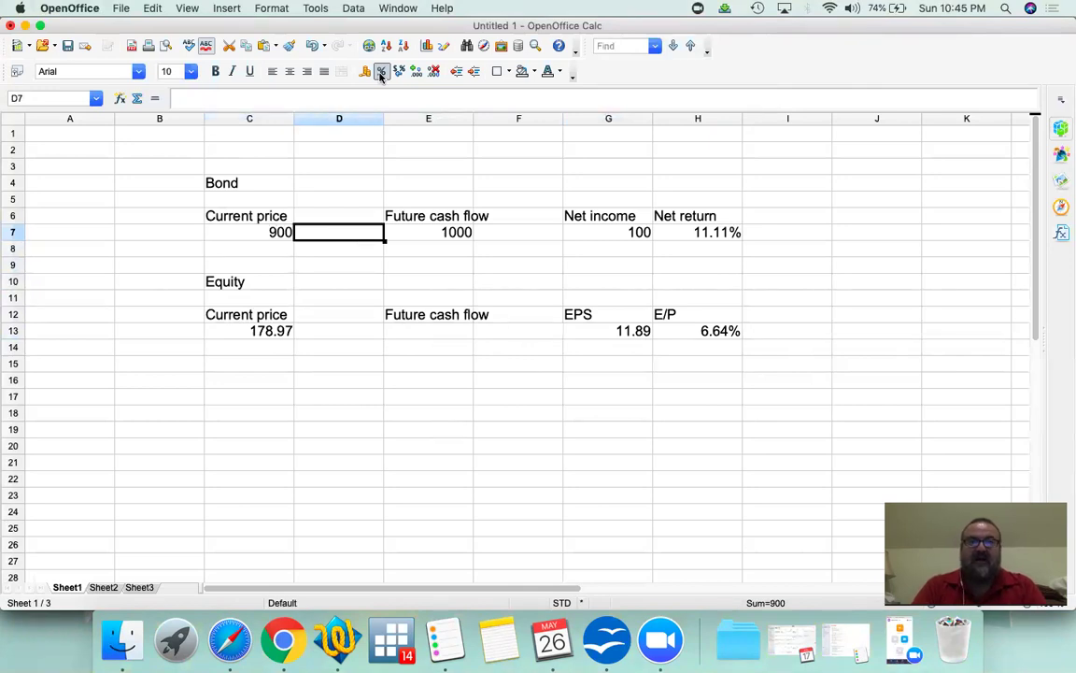
{"action": "key", "text": "Left"}
{"action": "key", "text": "Left"}
{"action": "key", "text": "Left"}
{"action": "key", "text": "Left"}
{"action": "key", "text": "Left"}
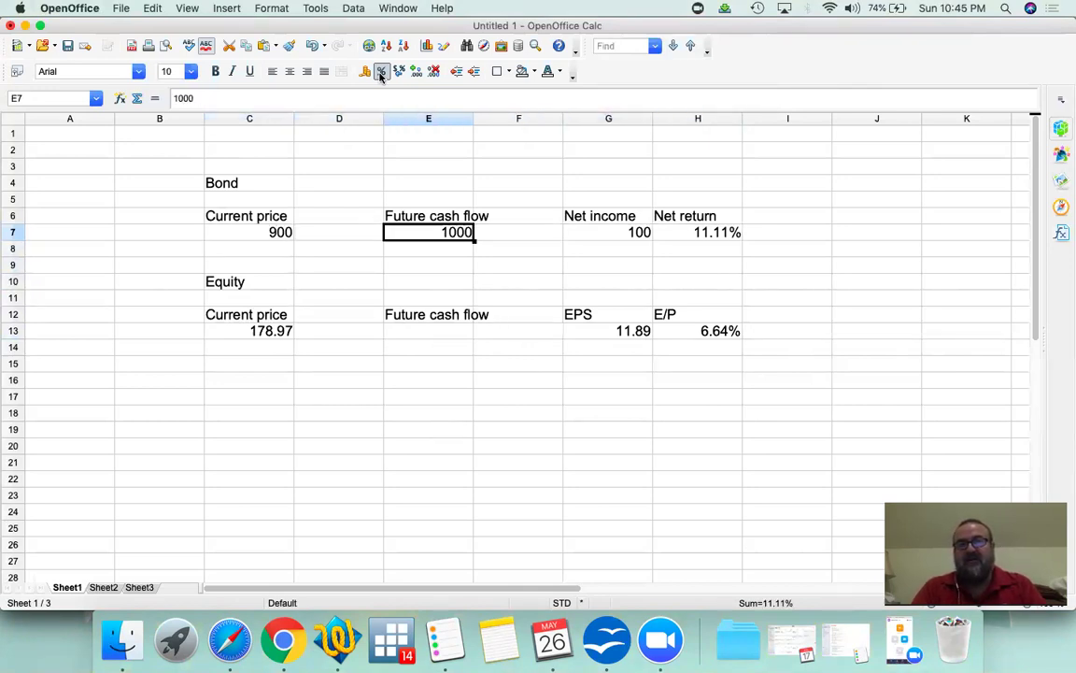
Go back over the equity row, examining the EPS in G13, the price in C13 and the E/P formula in H13
{"action": "key", "text": "Down"}
{"action": "key", "text": "Down"}
{"action": "key", "text": "Down"}
{"action": "key", "text": "Down"}
{"action": "key", "text": "Down"}
{"action": "key", "text": "Down"}
{"action": "key", "text": "Right"}
{"action": "key", "text": "Right"}
{"action": "key", "text": "Right"}
{"action": "key", "text": "Right"}
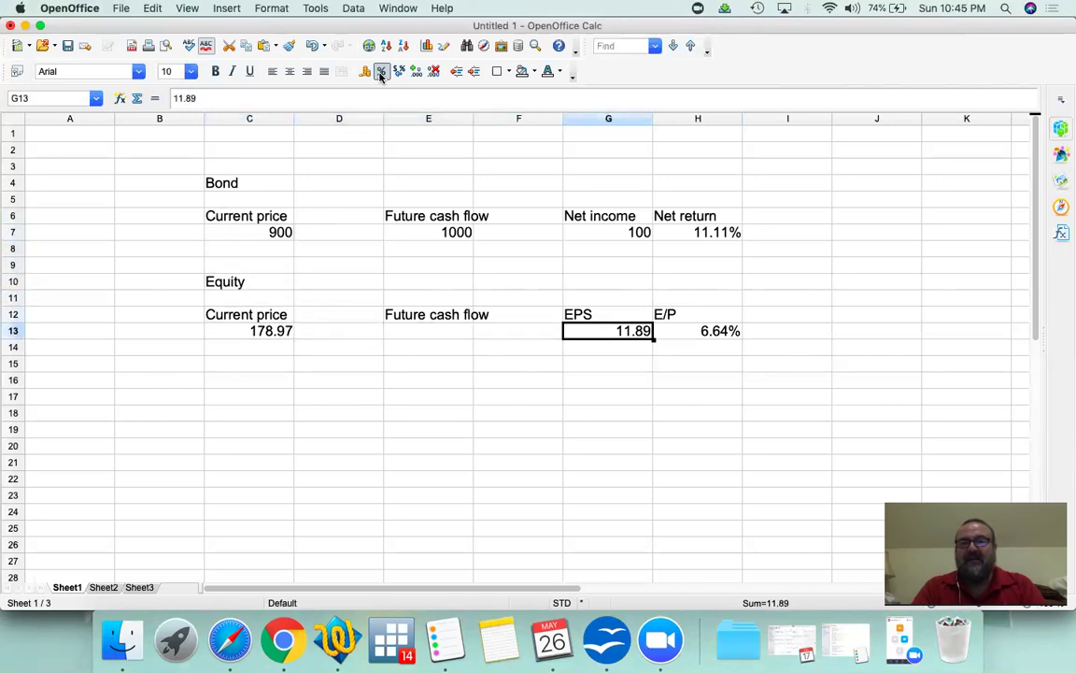
{"action": "key", "text": "Left"}
{"action": "key", "text": "Left"}
{"action": "key", "text": "Left"}
{"action": "key", "text": "Left"}
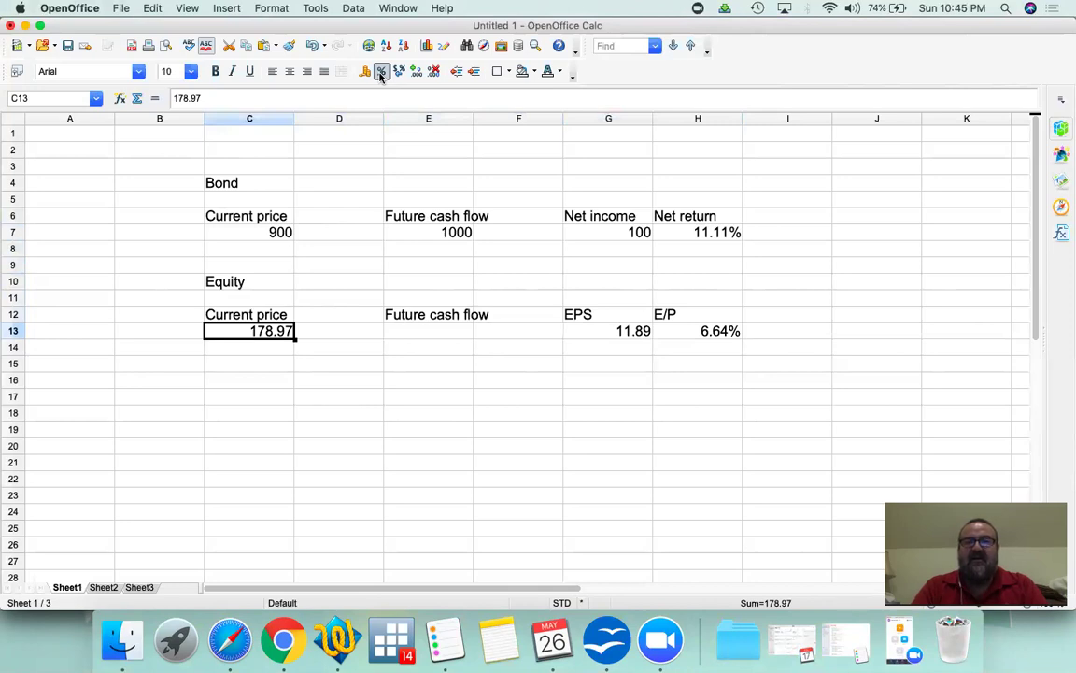
{"action": "key", "text": "Right"}
{"action": "key", "text": "Right"}
{"action": "key", "text": "Right"}
{"action": "key", "text": "Right"}
{"action": "key", "text": "Right"}
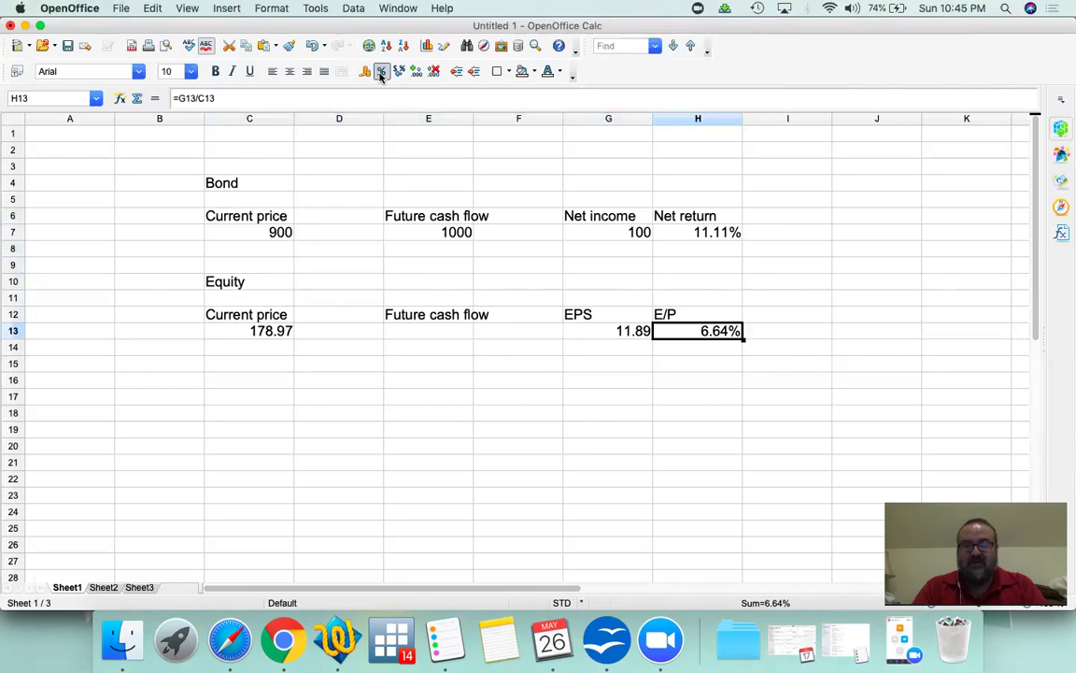
Switch to Safari and look up the AMZN quote on Yahoo Finance
{"action": "key", "text": "super+Tab"}
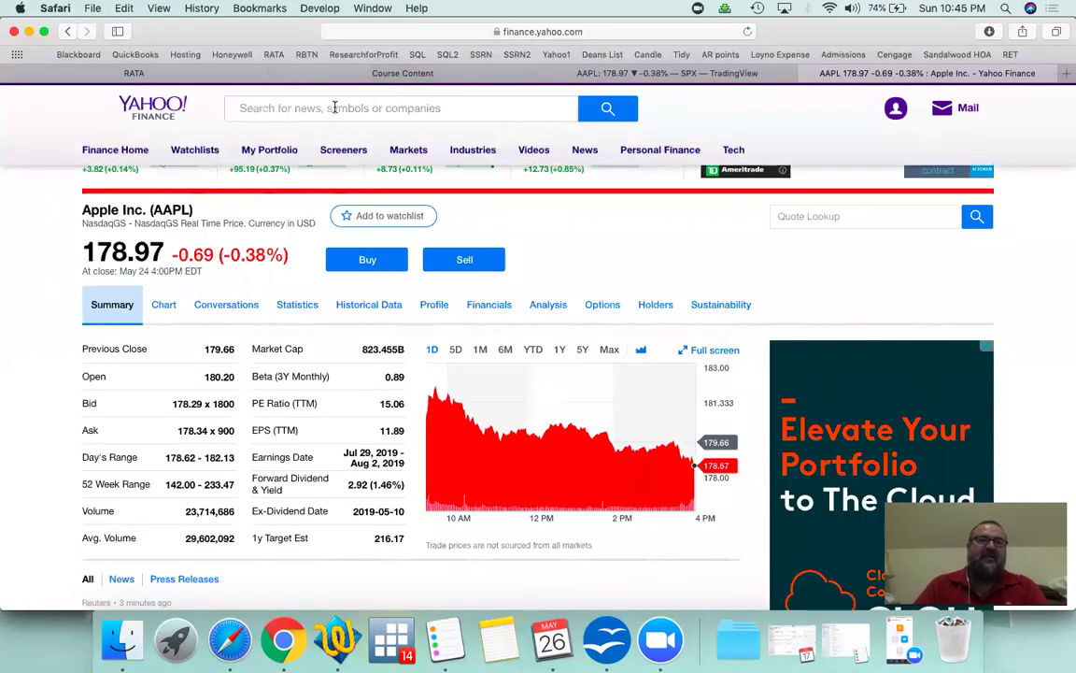
{"action": "left_click", "coordinate": [335, 107]}
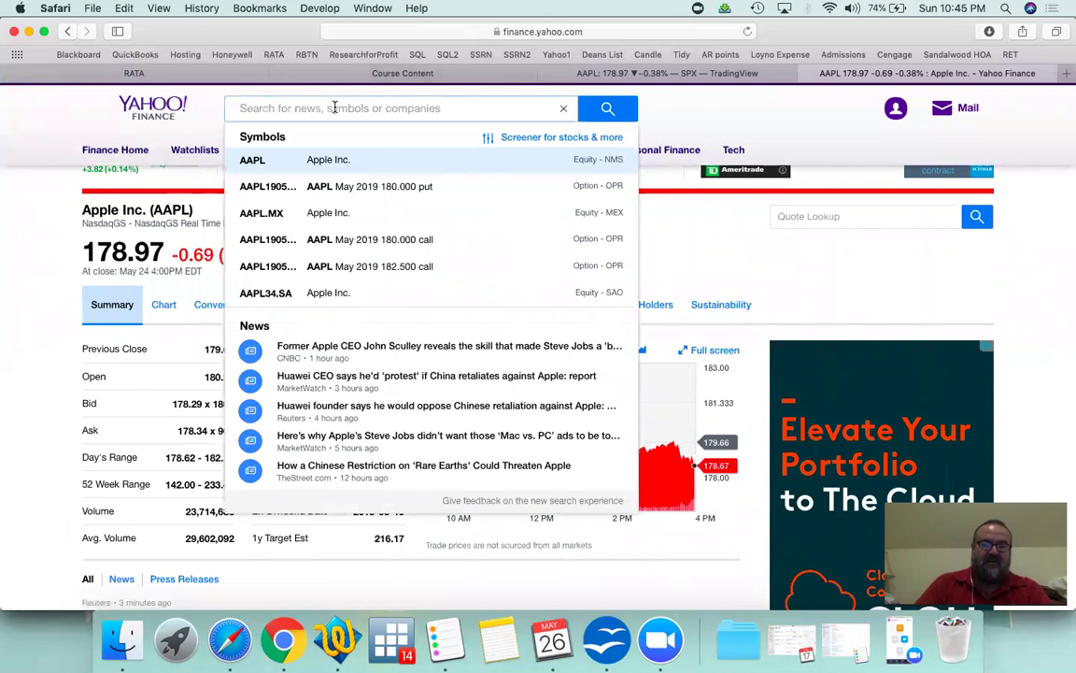
{"action": "type", "text": "FB"}
{"action": "key", "text": "BackSpace"}
{"action": "key", "text": "BackSpace"}
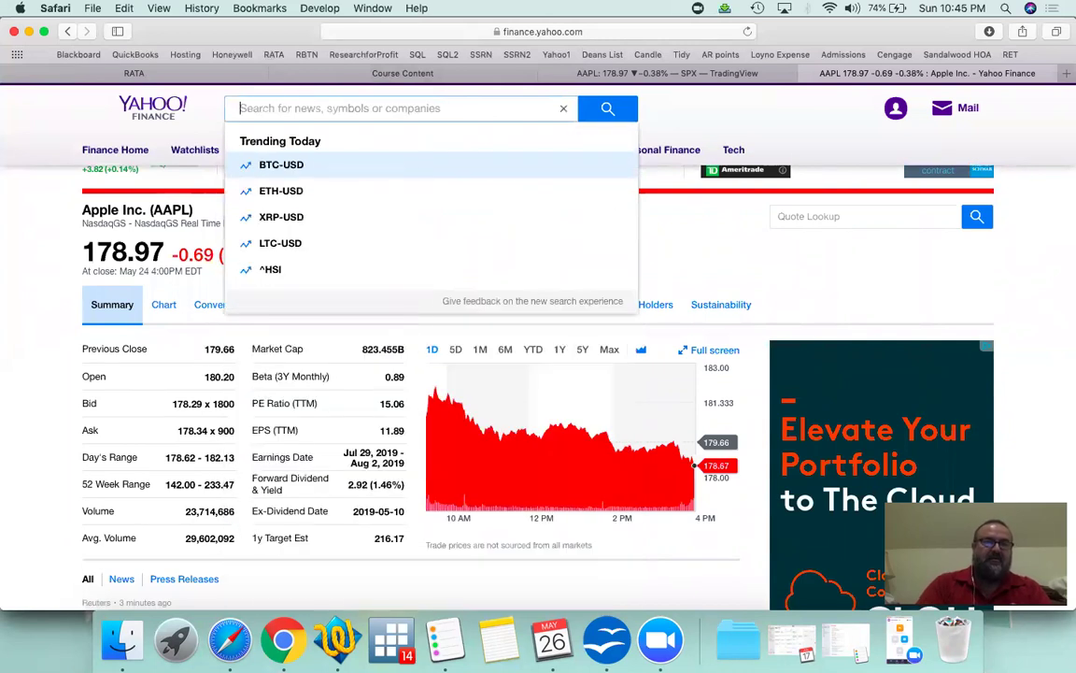
{"action": "type", "text": "AMZN"}
{"action": "key", "text": "Return"}
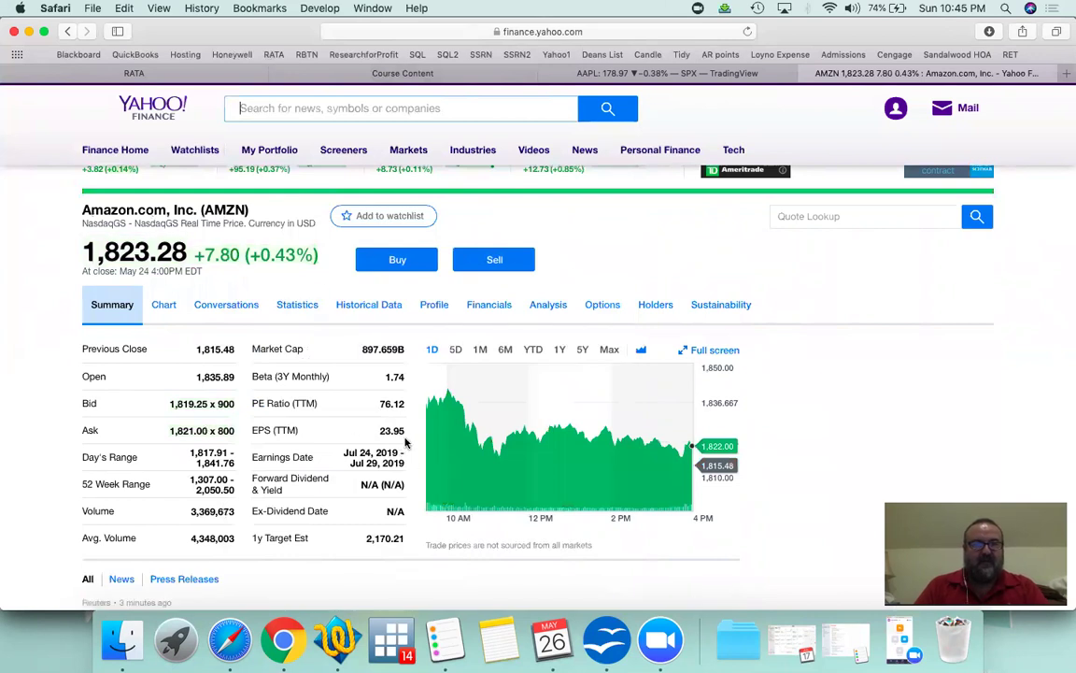
Return to OpenOffice Calc and label the equity rows "AAPL" in B13 and "AMZN" in B14
{"action": "key", "text": "super+Tab"}
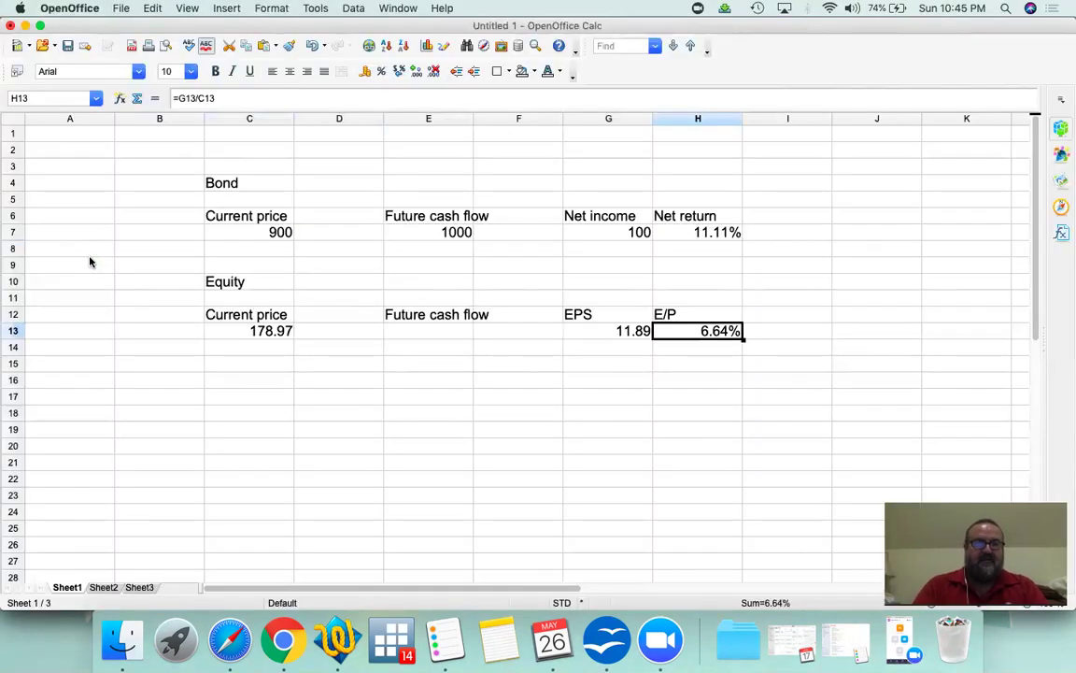
{"action": "key", "text": "Left"}
{"action": "key", "text": "Left"}
{"action": "key", "text": "Left"}
{"action": "key", "text": "Left"}
{"action": "key", "text": "Left"}
{"action": "key", "text": "Left"}
{"action": "type", "text": "AAPL"}
{"action": "key", "text": "Return"}
{"action": "type", "text": "AMZN"}
{"action": "key", "text": "Tab"}
Check Amazon's share price in Safari and enter 1823.28 as its current price in C14 of the Calc sheet
{"action": "key", "text": "super+Tab"}
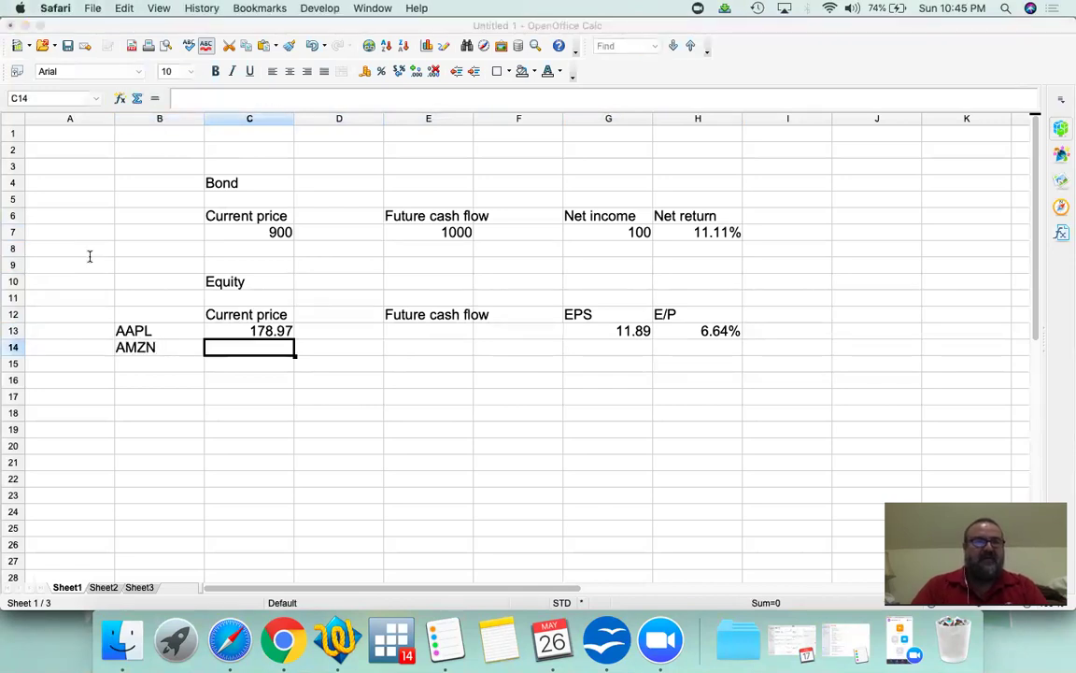
{"action": "key", "text": "super+Tab"}
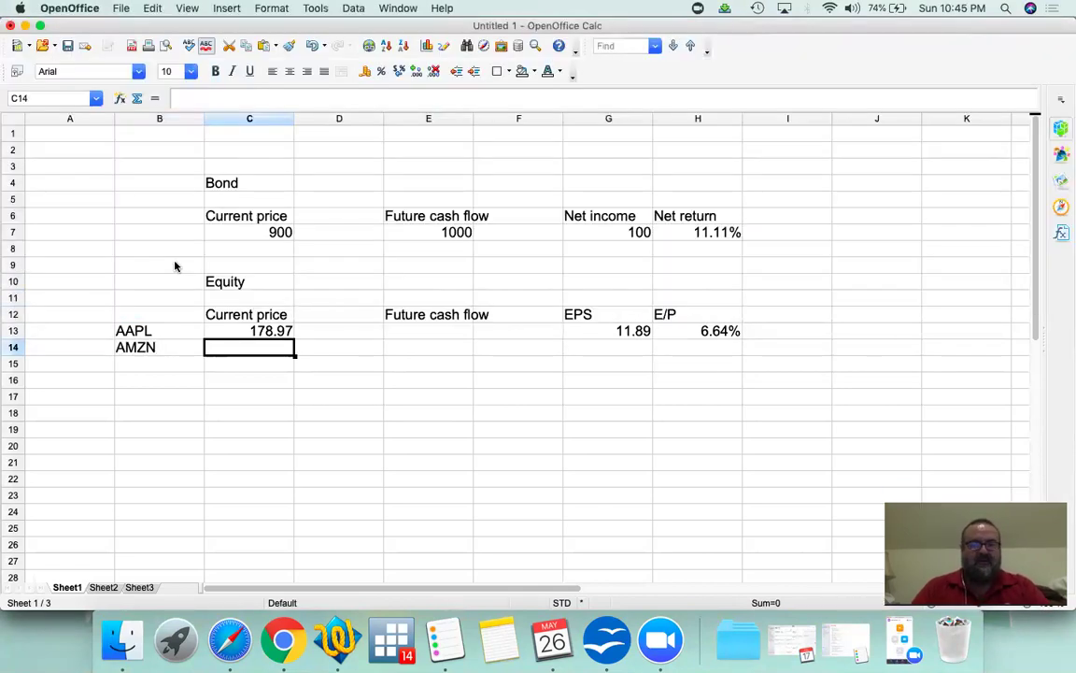
{"action": "type", "text": "1823."}
{"action": "key", "text": "super+Tab"}
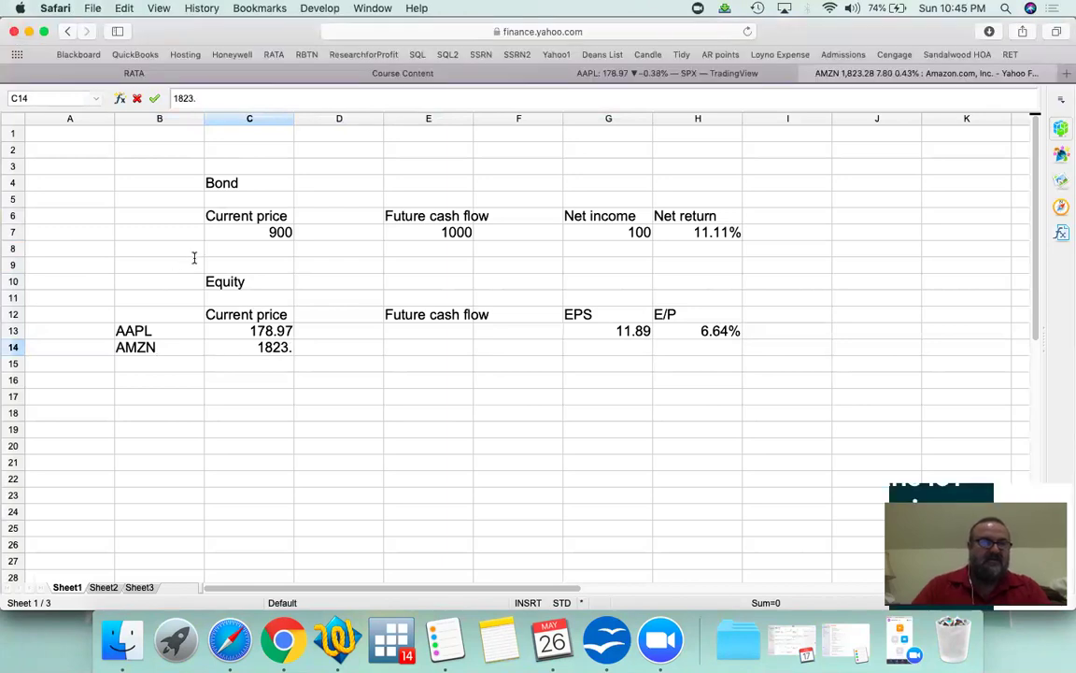
{"action": "key", "text": "super+Tab"}
{"action": "type", "text": "28"}
Check Amazon's EPS on Yahoo Finance and enter 23.95 in G14 of the Calc sheet
{"action": "key", "text": "Tab"}
{"action": "key", "text": "Tab"}
{"action": "key", "text": "Tab"}
{"action": "key", "text": "Tab"}
{"action": "key", "text": "super+Tab"}
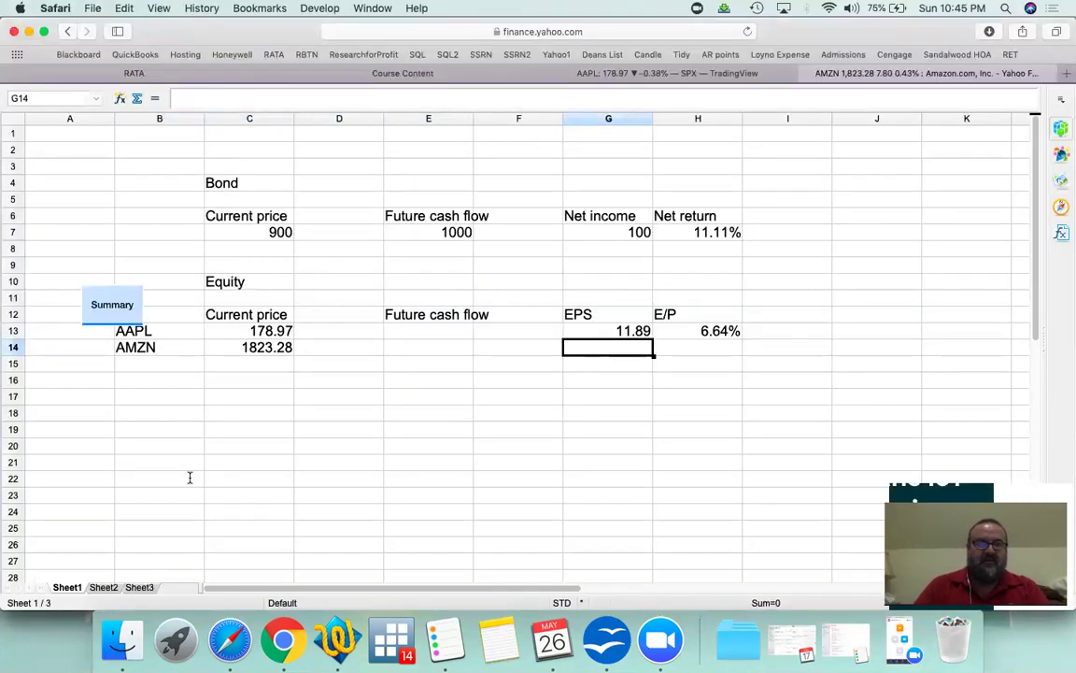
{"action": "key", "text": "super+Tab"}
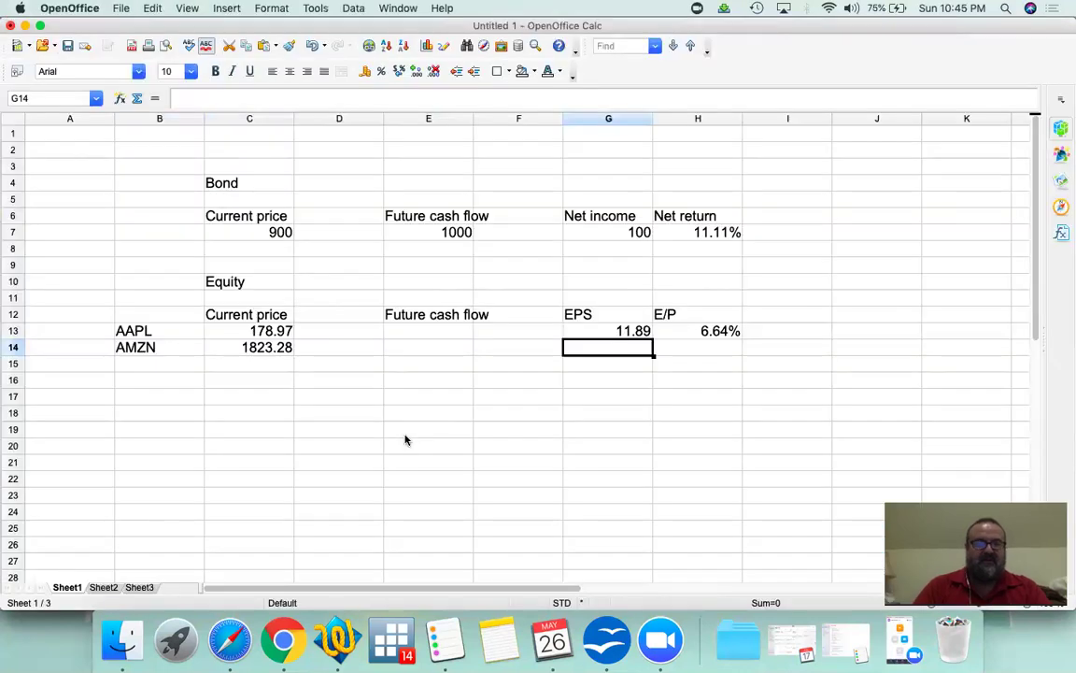
{"action": "type", "text": "23.95"}
{"action": "key", "text": "Return"}
Calculate Amazon's E/P in H14 with =G14/C14 and format it as a percentage
{"action": "key", "text": "Up"}
{"action": "key", "text": "Right"}
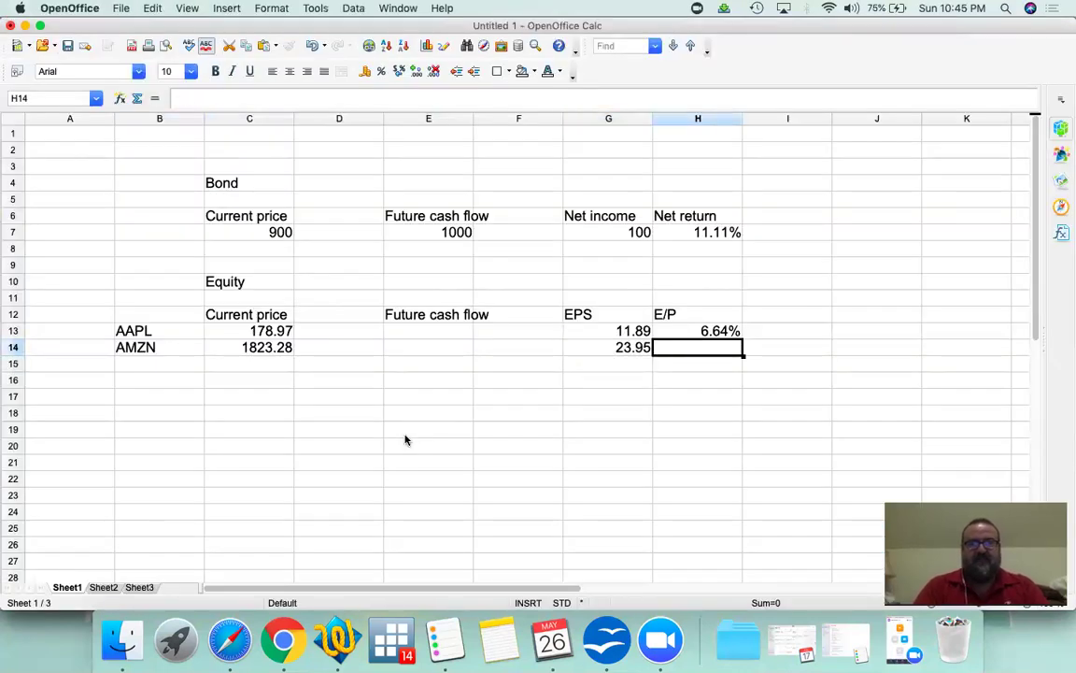
{"action": "type", "text": "="}
{"action": "key", "text": "Left"}
{"action": "type", "text": "/"}
{"action": "key", "text": "Left"}
{"action": "key", "text": "Left"}
{"action": "key", "text": "Left"}
{"action": "key", "text": "Left"}
{"action": "key", "text": "Left"}
{"action": "key", "text": "Return"}
{"action": "key", "text": "Up"}
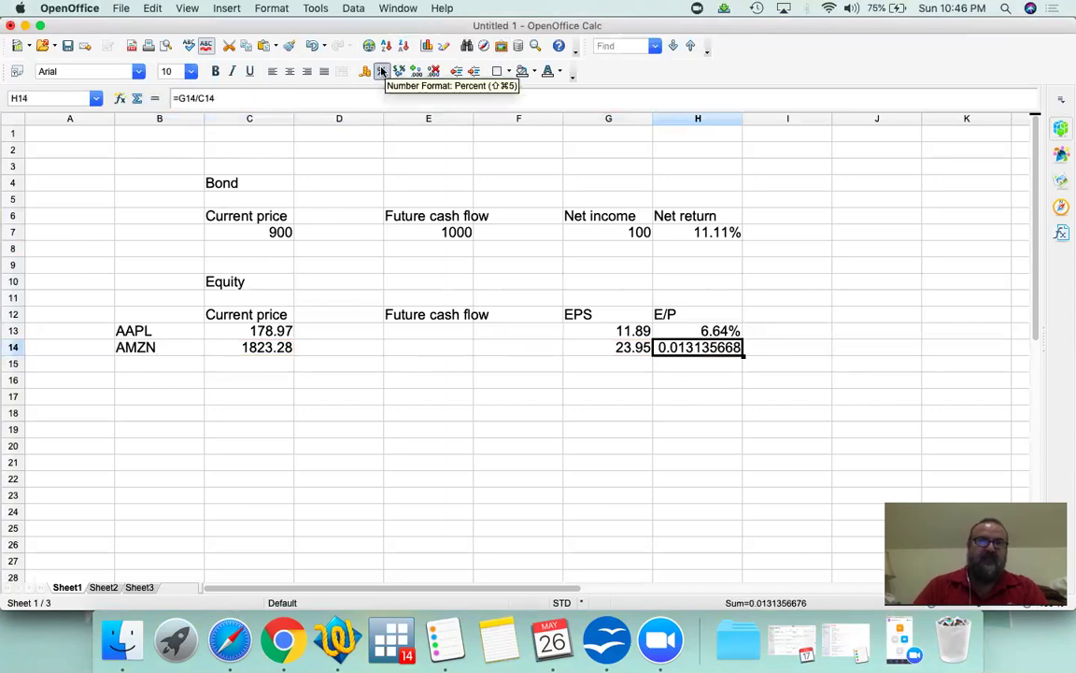
{"action": "left_click", "coordinate": [381, 73]}
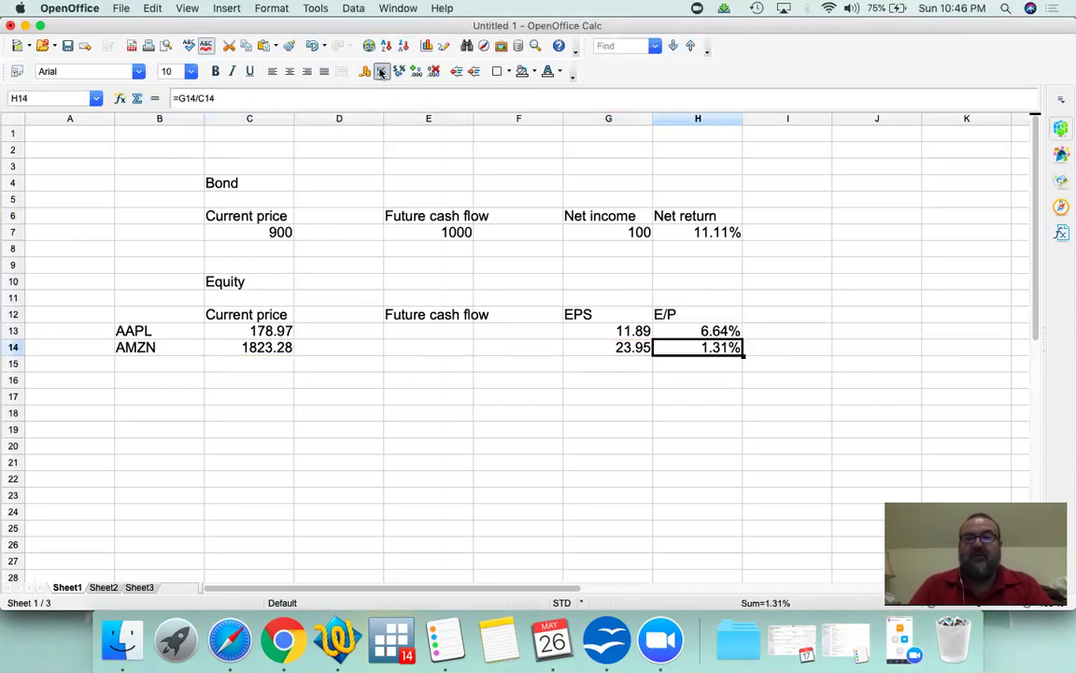
Select B15 for the next stock, and look up the FB quote on Yahoo Finance in Safari
{"action": "key", "text": "Left"}
{"action": "key", "text": "Left"}
{"action": "key", "text": "Left"}
{"action": "key", "text": "Left"}
{"action": "key", "text": "Left"}
{"action": "key", "text": "Left"}
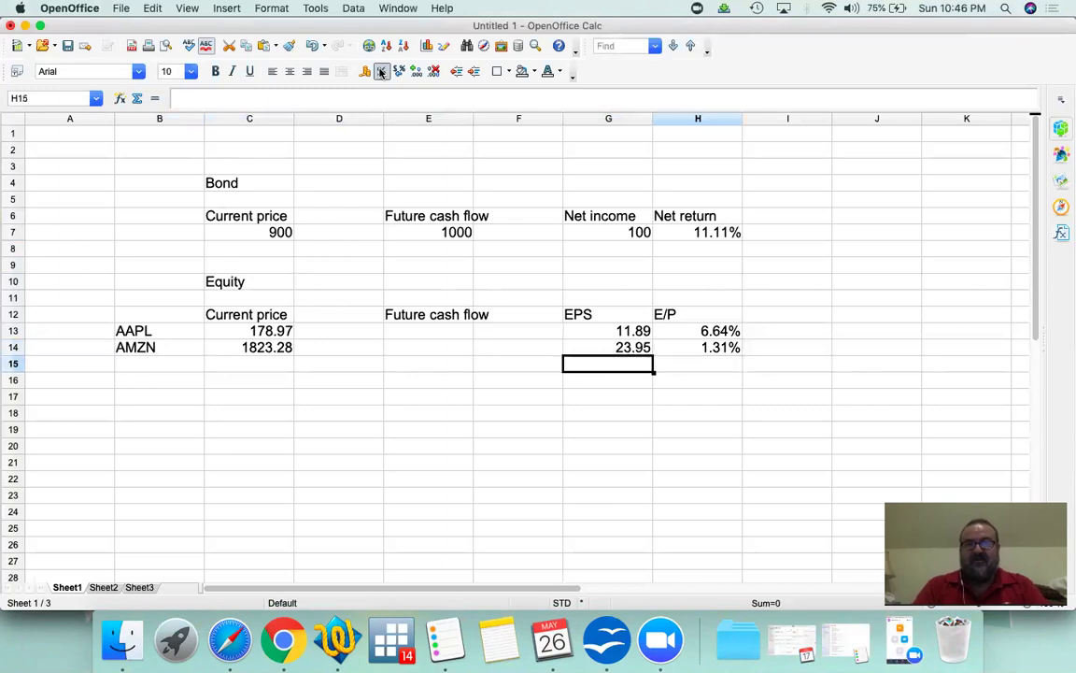
{"action": "key", "text": "super+Tab"}
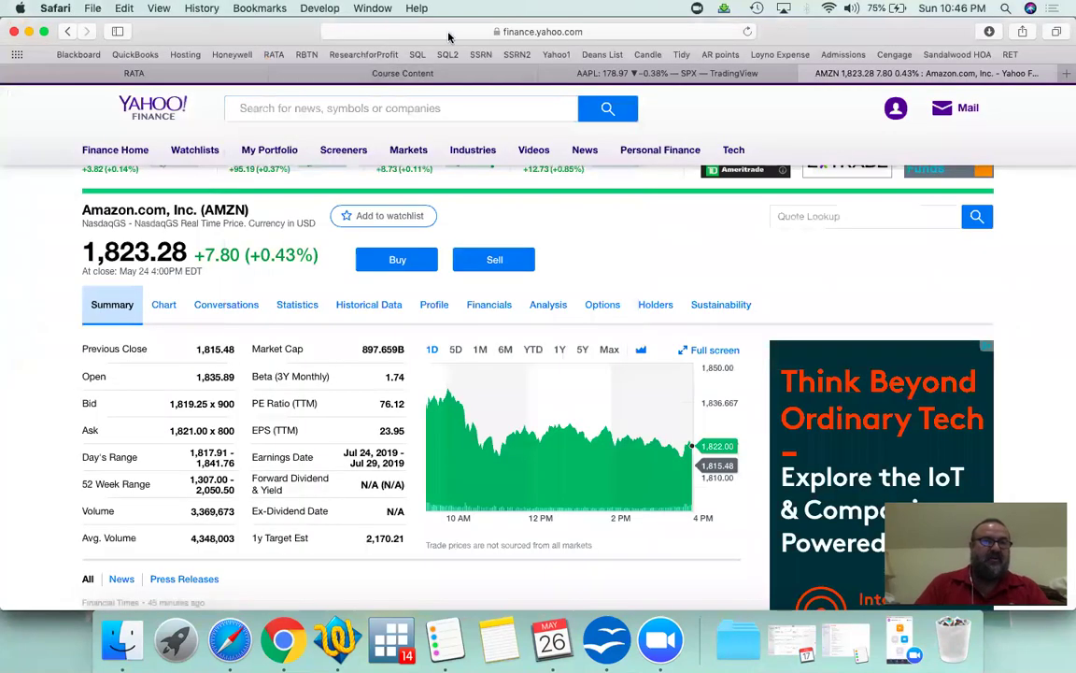
{"action": "left_click", "coordinate": [318, 107]}
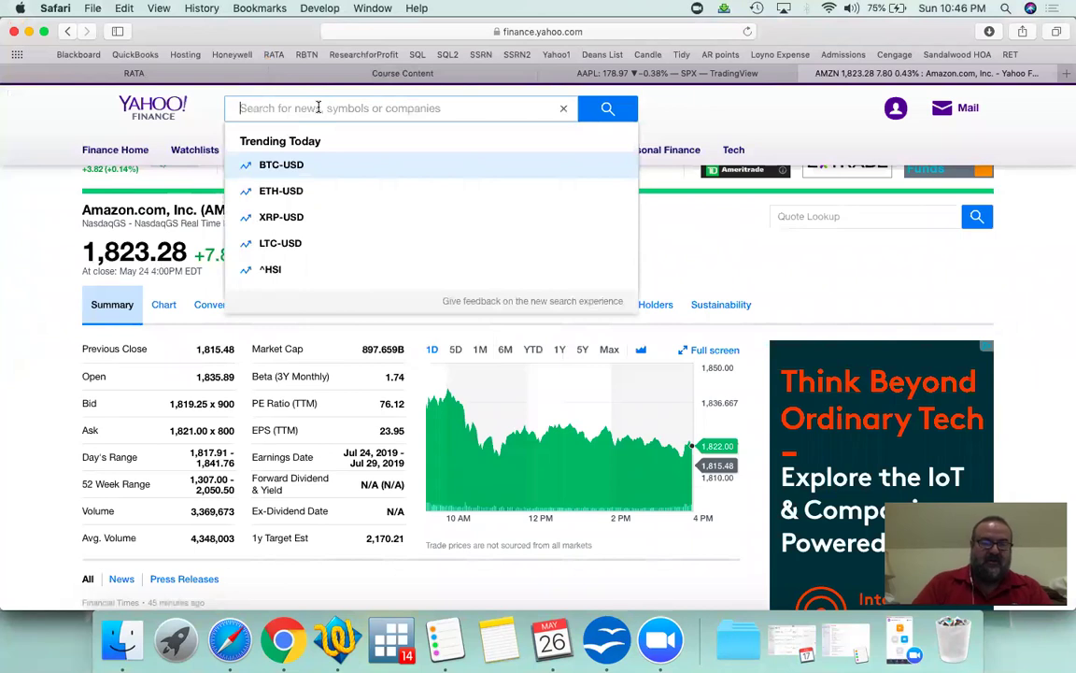
{"action": "type", "text": "FB"}
{"action": "key", "text": "Return"}
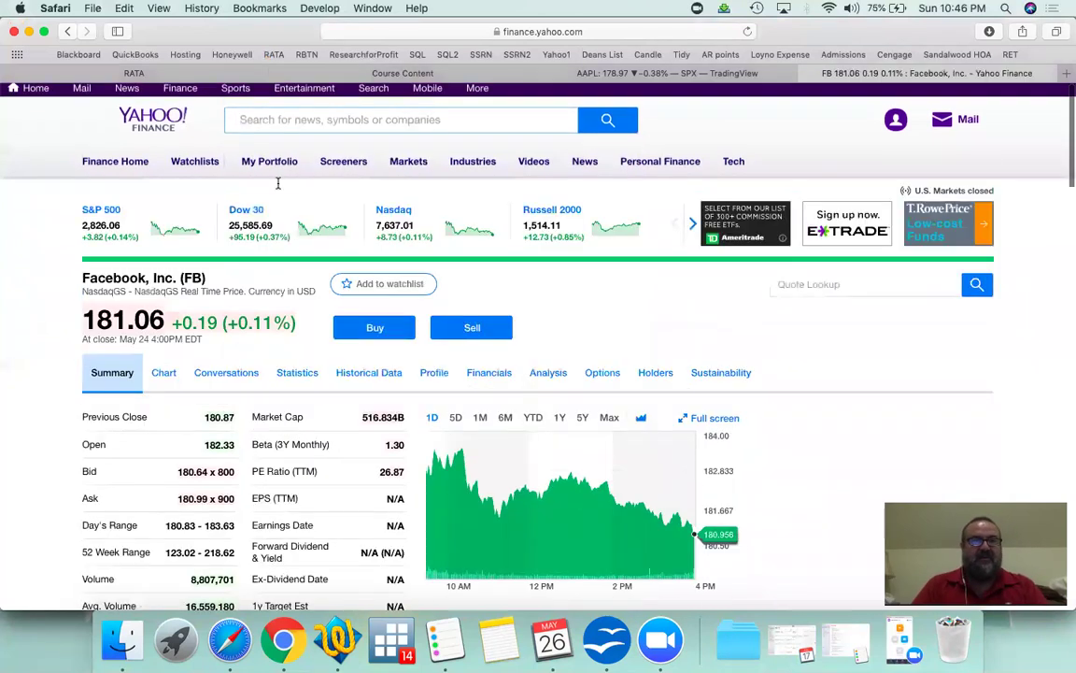
{"action": "scroll", "coordinate": [72, 413], "scroll_direction": "down", "scroll_amount": 2}
Return to OpenOffice Calc and enter the label "FB" in B15 with the current price 181.06 in C15
{"action": "key", "text": "super+Tab"}
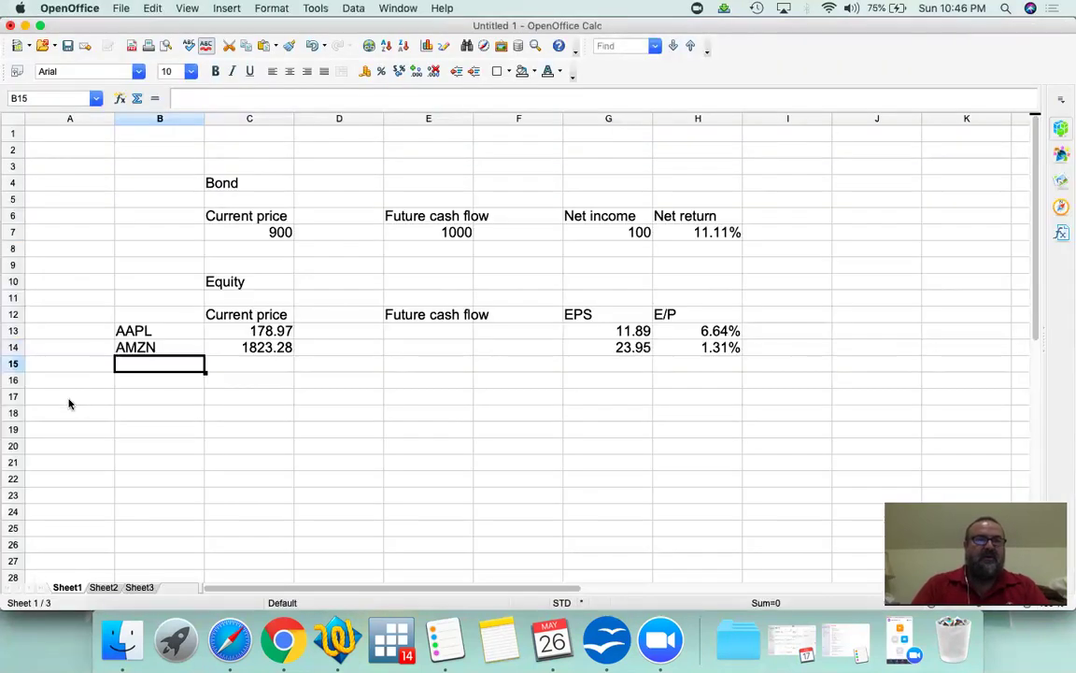
{"action": "type", "text": "FB"}
{"action": "key", "text": "Tab"}
{"action": "type", "text": "181."}
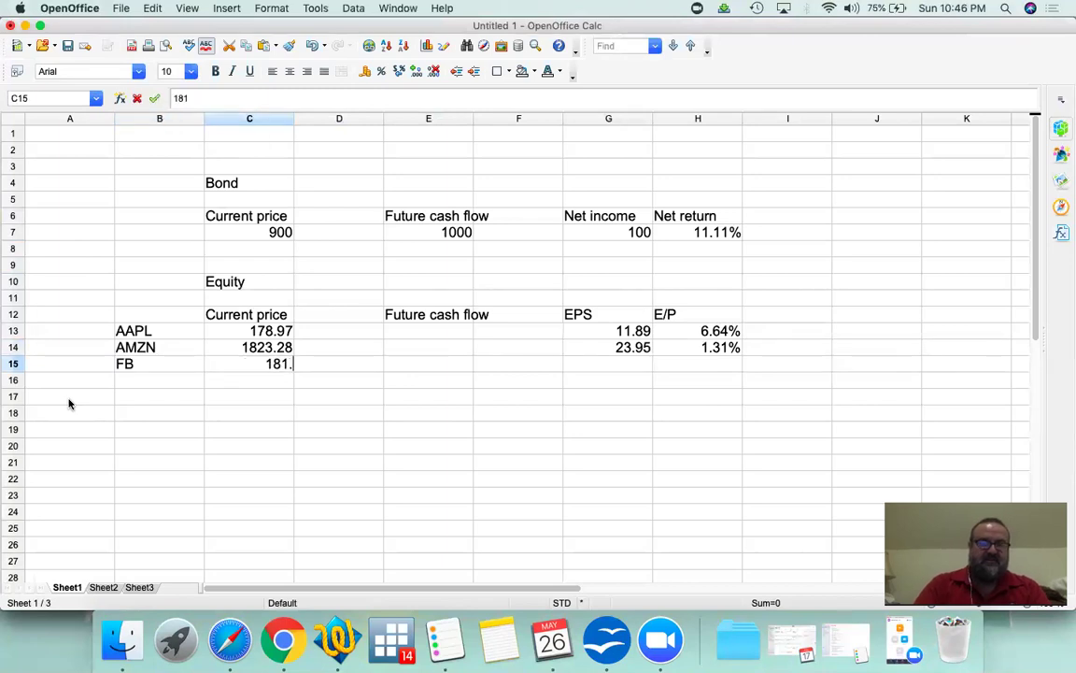
{"action": "type", "text": "06"}
Check Facebook's EPS on Yahoo Finance and enter 6.74 in G15 of the Calc sheet
{"action": "key", "text": "Tab"}
{"action": "key", "text": "Tab"}
{"action": "key", "text": "Tab"}
{"action": "key", "text": "Tab"}
{"action": "key", "text": "super+Tab"}
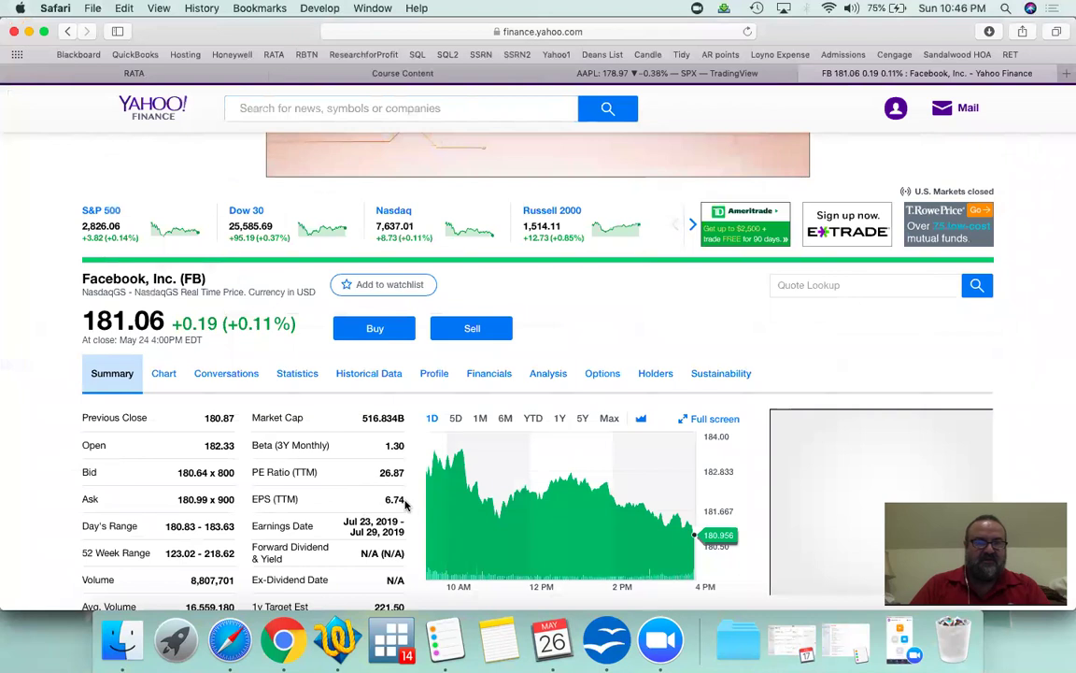
{"action": "key", "text": "super+Tab"}
{"action": "type", "text": "6.74"}
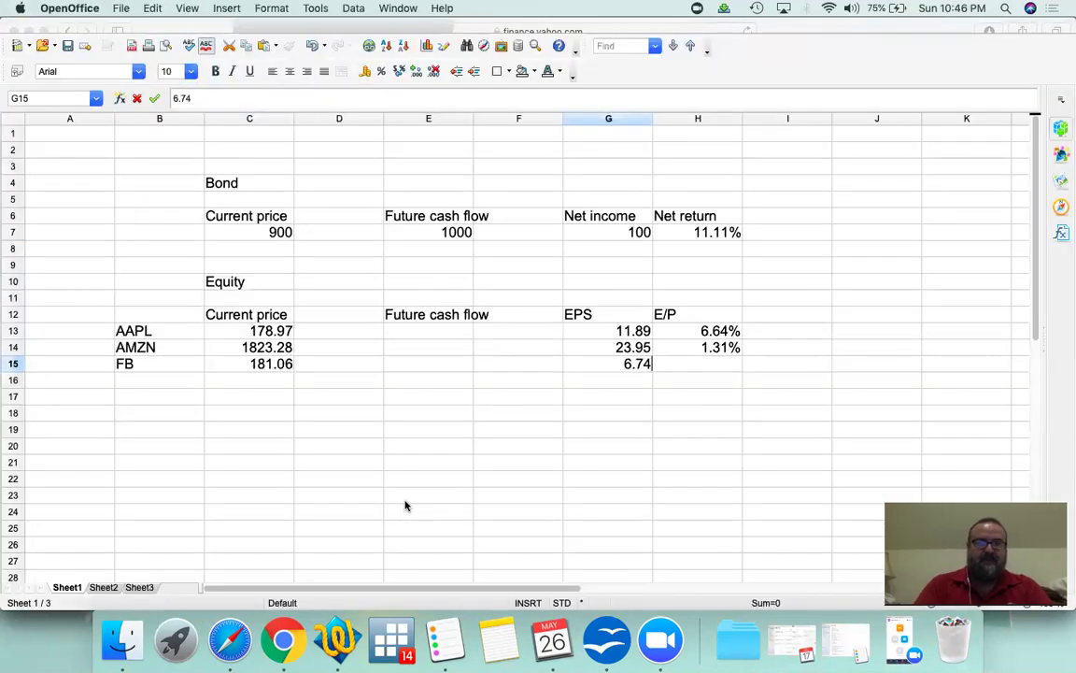
{"action": "key", "text": "Tab"}
Calculate Facebook's E/P in H15 with the formula =G15/C15
{"action": "type", "text": "="}
{"action": "key", "text": "Left"}
{"action": "type", "text": "/"}
{"action": "key", "text": "Left"}
{"action": "key", "text": "Left"}
{"action": "key", "text": "Left"}
{"action": "key", "text": "Left"}
{"action": "key", "text": "Return"}
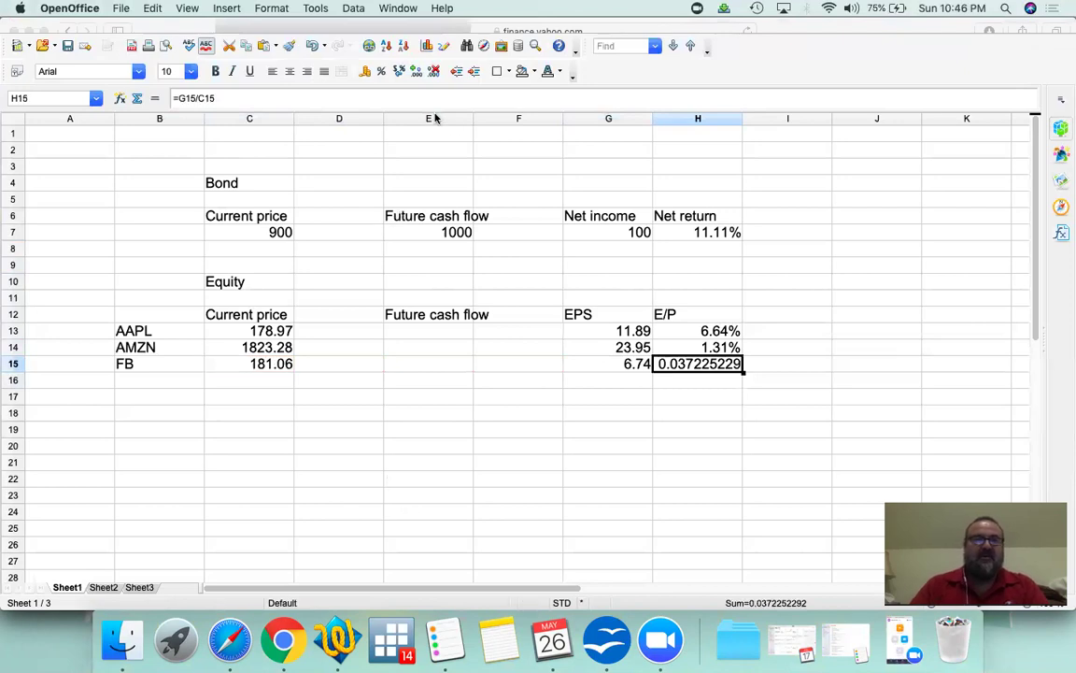
Format Facebook's E/P in H15 as a percentage
{"action": "left_click", "coordinate": [382, 73]}
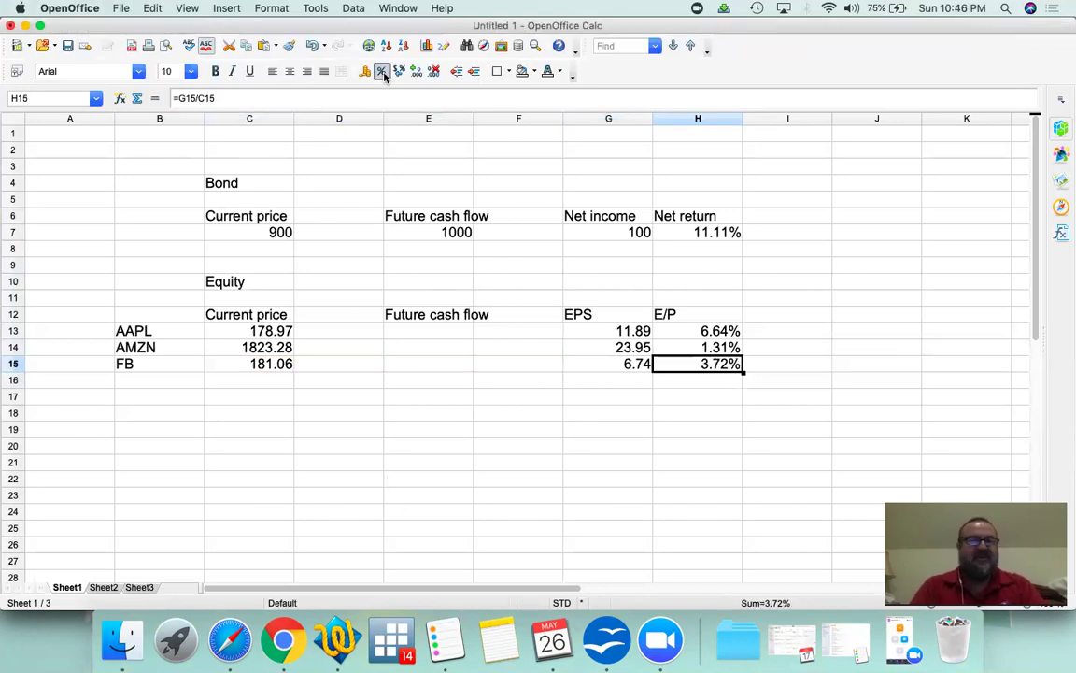
Review Amazon's full row in B14:H14, from its ticker through its E/P
{"action": "key", "text": "Up"}
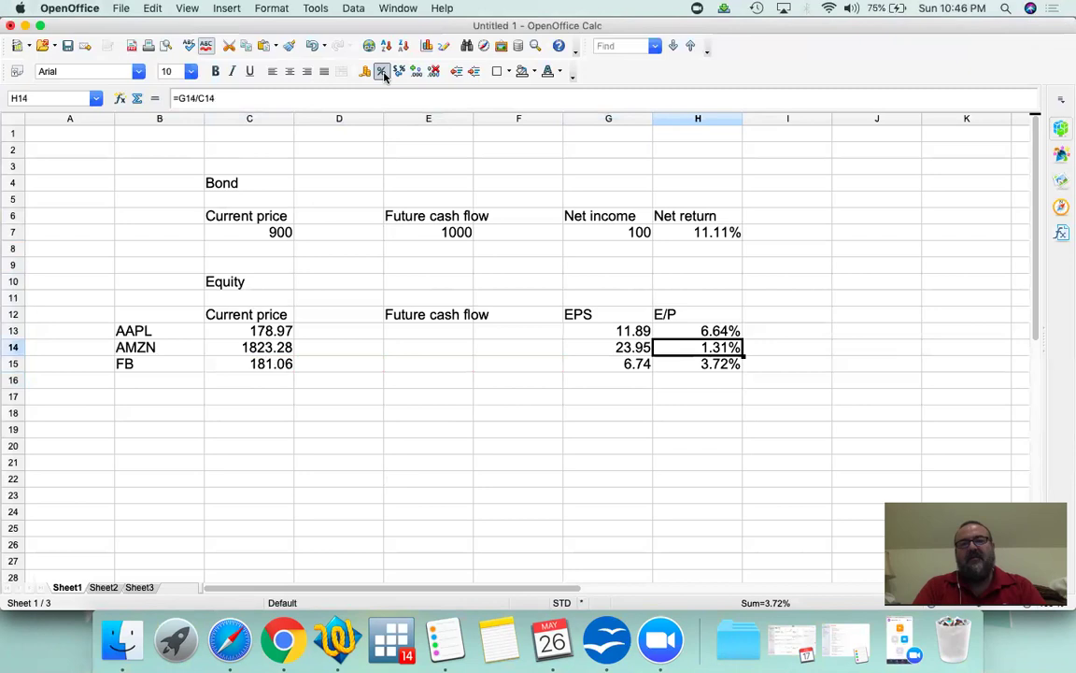
{"action": "key", "text": "shift+Left"}
{"action": "key", "text": "shift+Left"}
{"action": "key", "text": "shift+Left"}
{"action": "key", "text": "shift+Left"}
{"action": "key", "text": "shift+Left"}
{"action": "key", "text": "shift+Left"}
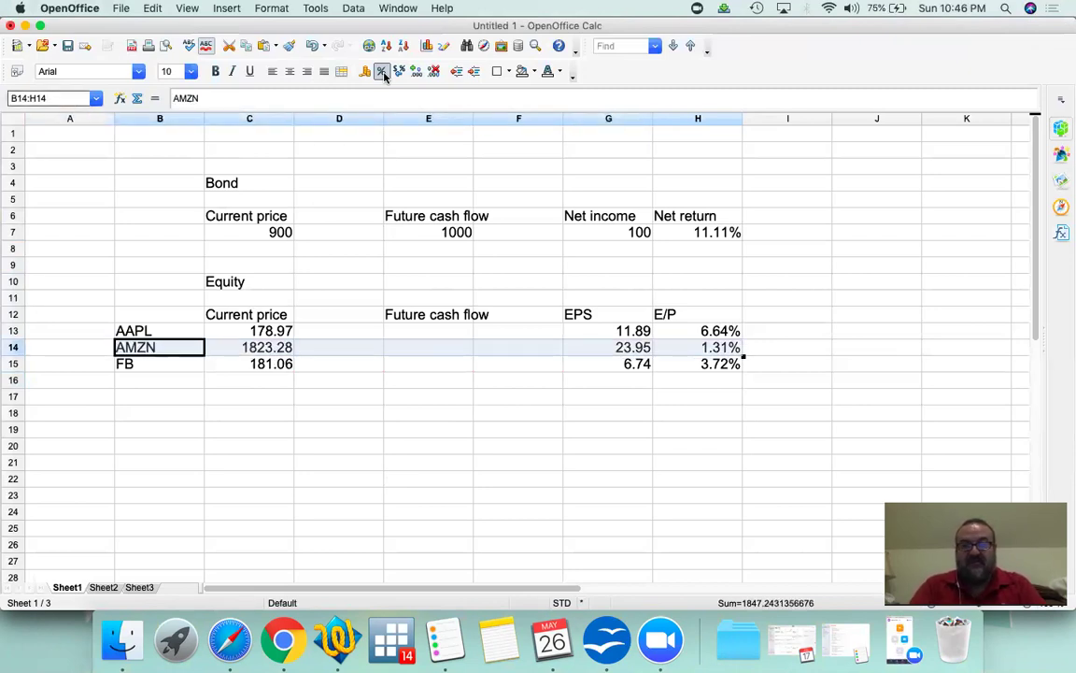
{"action": "key", "text": "Left"}
{"action": "key", "text": "Right"}
{"action": "key", "text": "Right"}
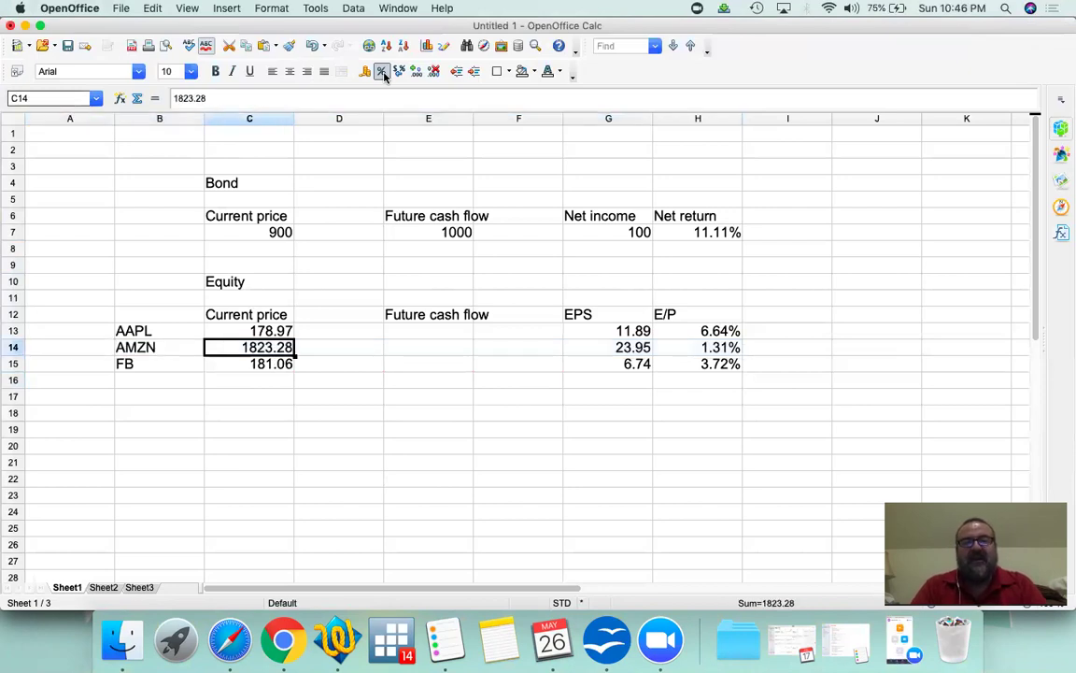
Compare Amazon's current price in C14 with its EPS in G14
{"action": "key", "text": "shift+Right"}
{"action": "key", "text": "shift+Right"}
{"action": "key", "text": "shift+Right"}
{"action": "key", "text": "shift+Right"}
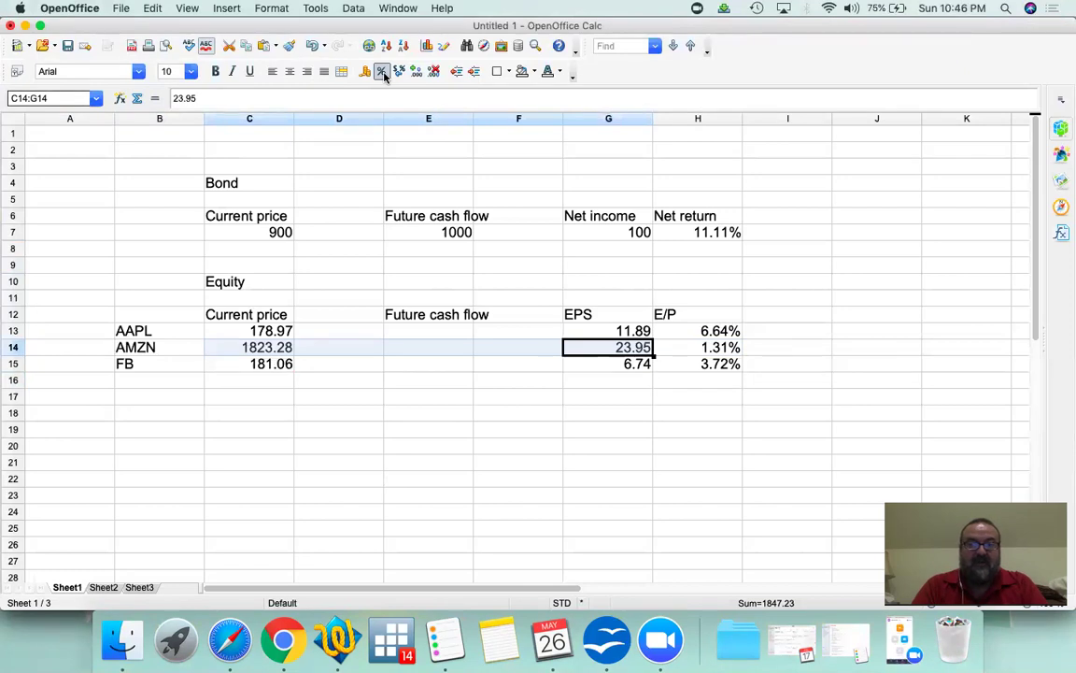
{"action": "key", "text": "Left"}
{"action": "key", "text": "Left"}
{"action": "key", "text": "Left"}
{"action": "key", "text": "Left"}
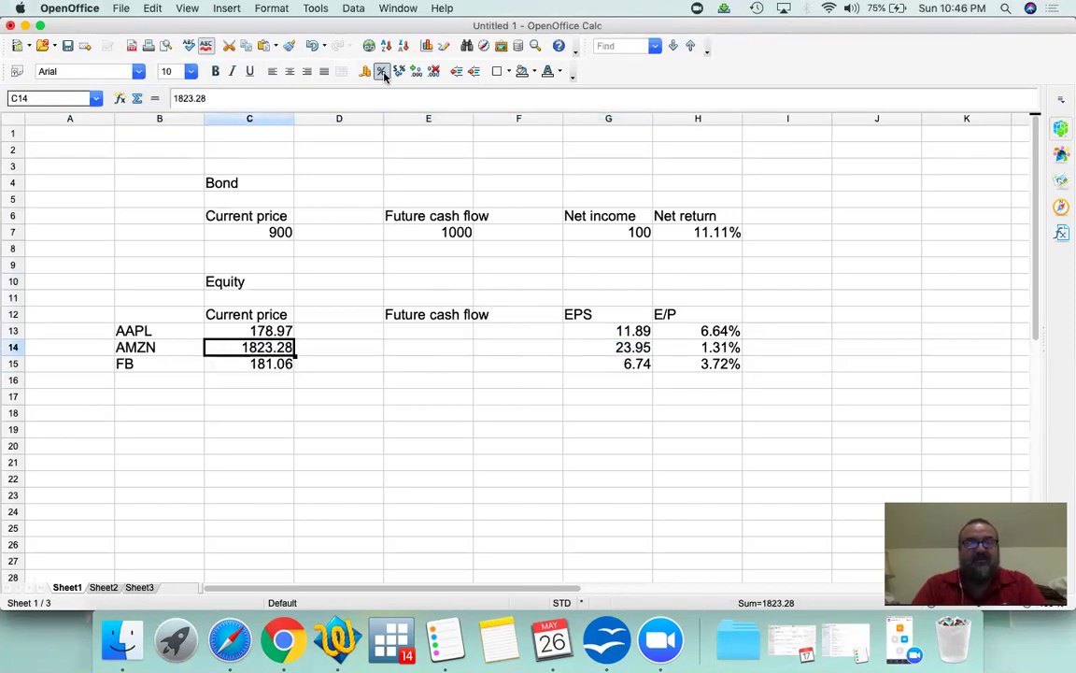
{"action": "key", "text": "Right"}
{"action": "key", "text": "Right"}
{"action": "key", "text": "Right"}
{"action": "key", "text": "Right"}
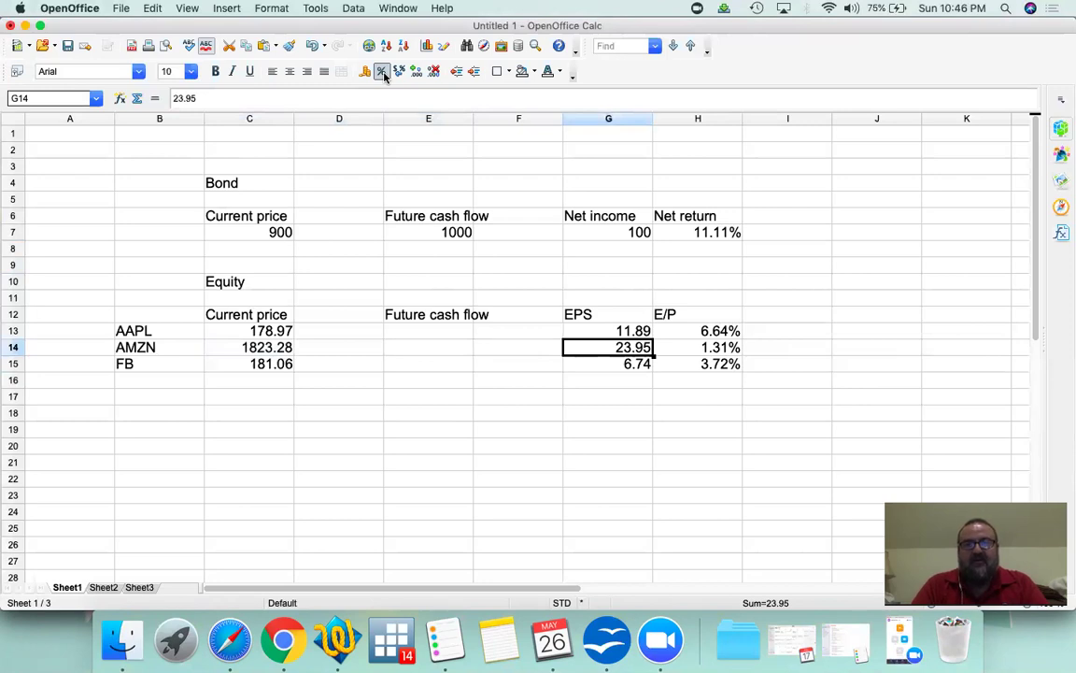
{"action": "key", "text": "Left"}
{"action": "key", "text": "Left"}
{"action": "key", "text": "Left"}
{"action": "key", "text": "Left"}
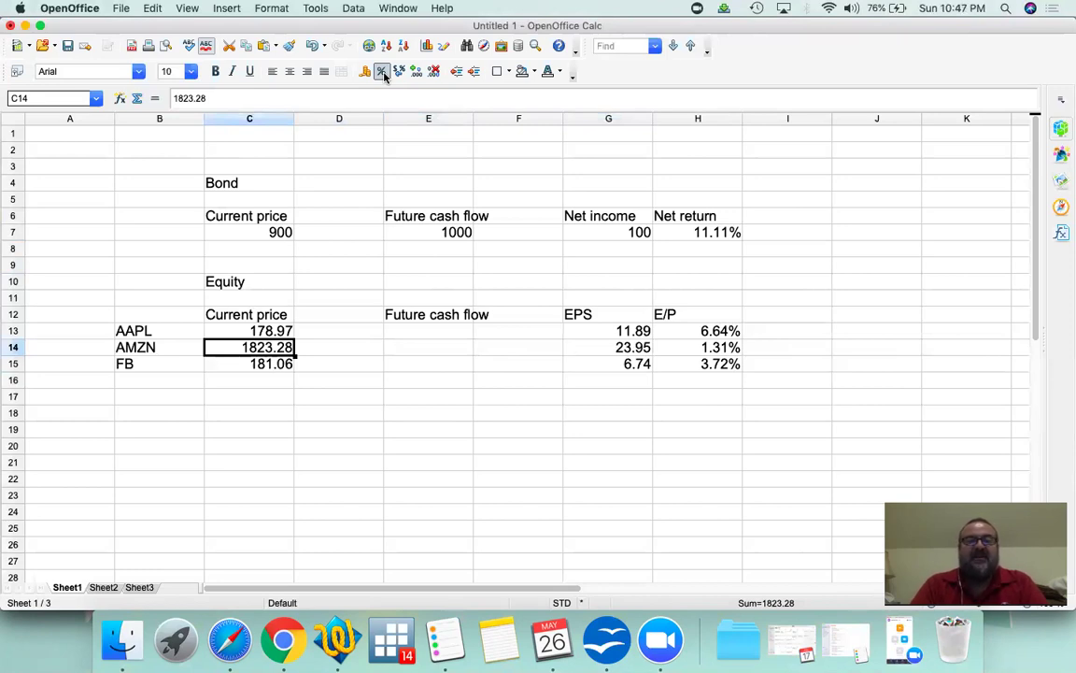
{"action": "key", "text": "shift+Right"}
{"action": "key", "text": "shift+Right"}
{"action": "key", "text": "shift+Right"}
{"action": "key", "text": "shift+Right"}
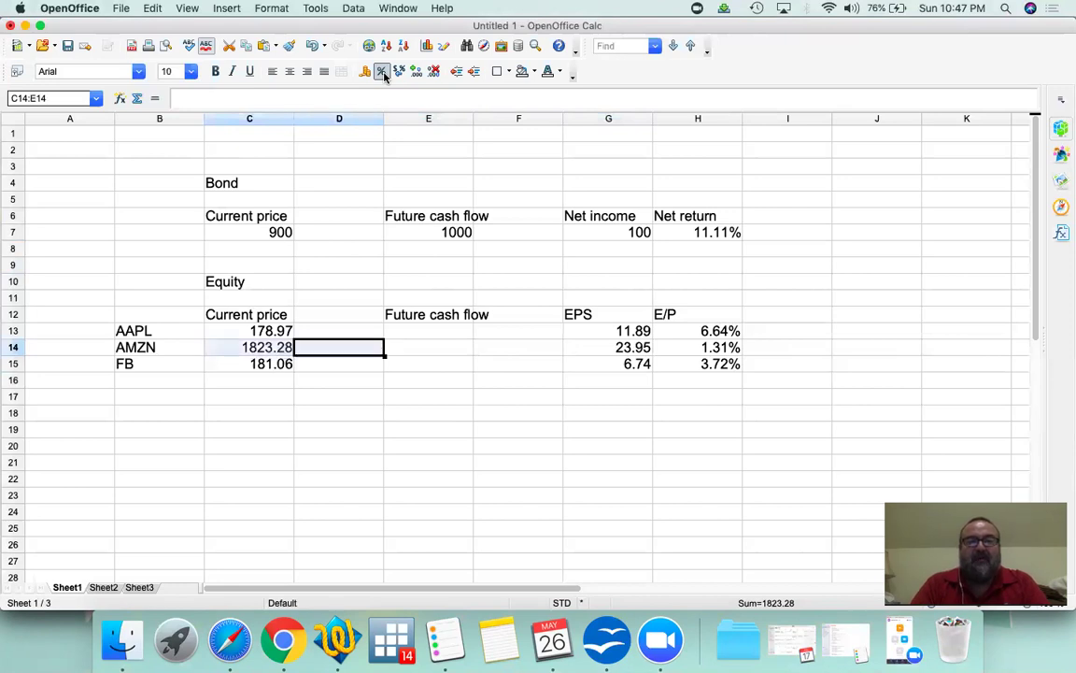
{"action": "key", "text": "Left"}
{"action": "key", "text": "Left"}
{"action": "key", "text": "Left"}
{"action": "key", "text": "Left"}
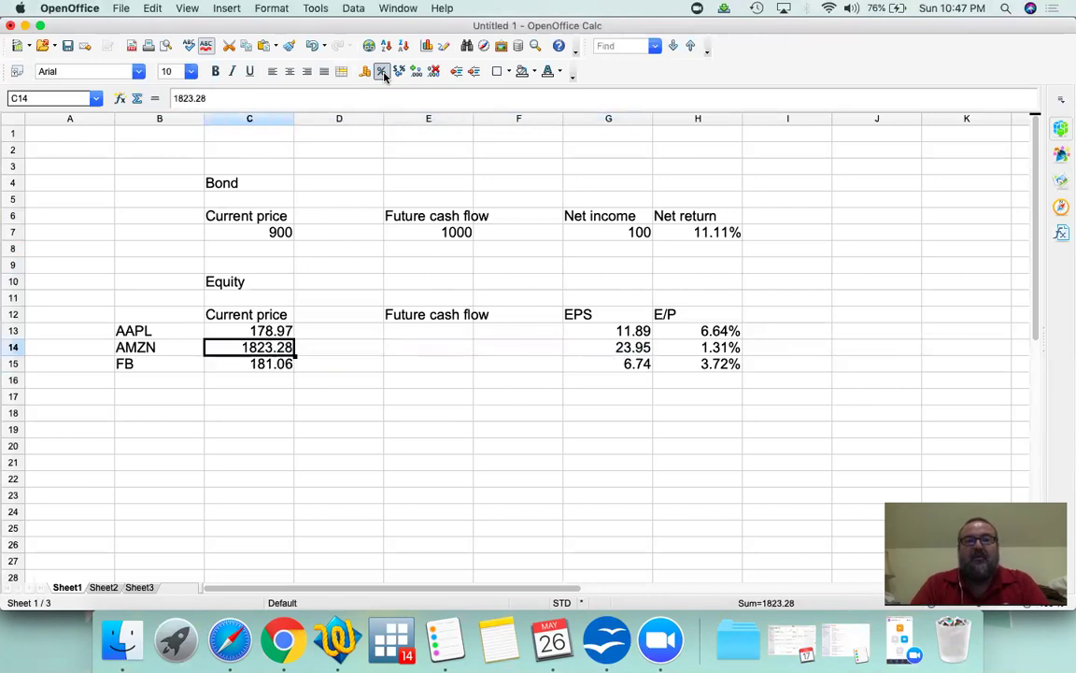
{"action": "key", "text": "Right"}
{"action": "key", "text": "Right"}
{"action": "key", "text": "Right"}
{"action": "key", "text": "Right"}
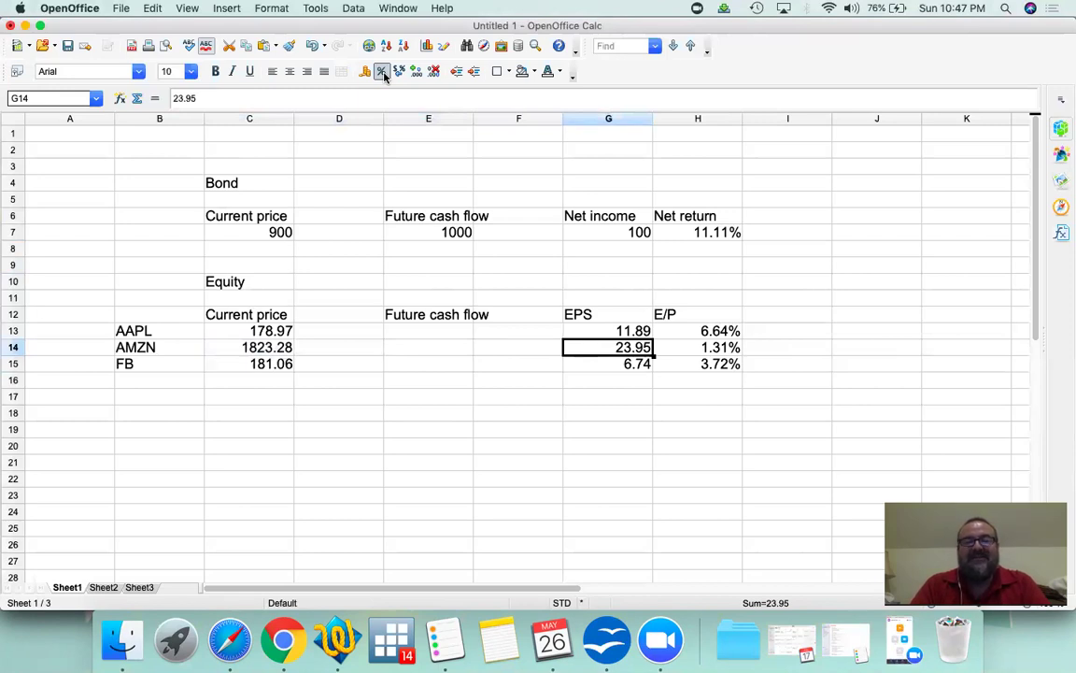
{"action": "key", "text": "Left"}
{"action": "key", "text": "Left"}
{"action": "key", "text": "Left"}
{"action": "key", "text": "Left"}
Highlight the current prices of the three stocks in C13:C15 for review
{"action": "key", "text": "Up"}
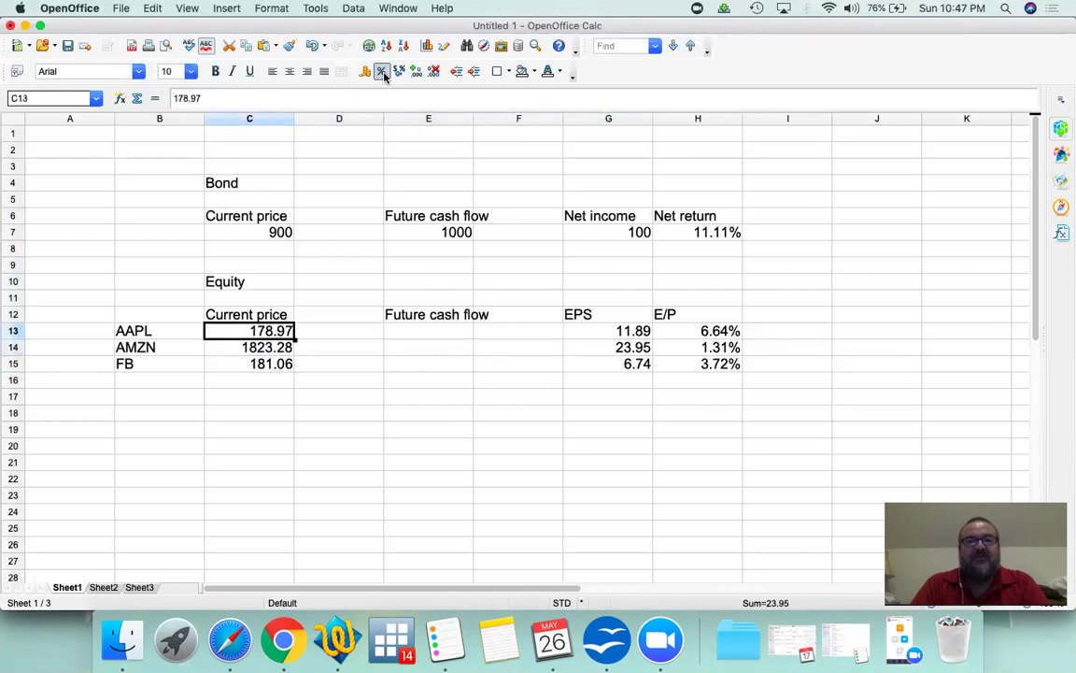
{"action": "key", "text": "shift+Down"}
{"action": "key", "text": "shift+Down"}
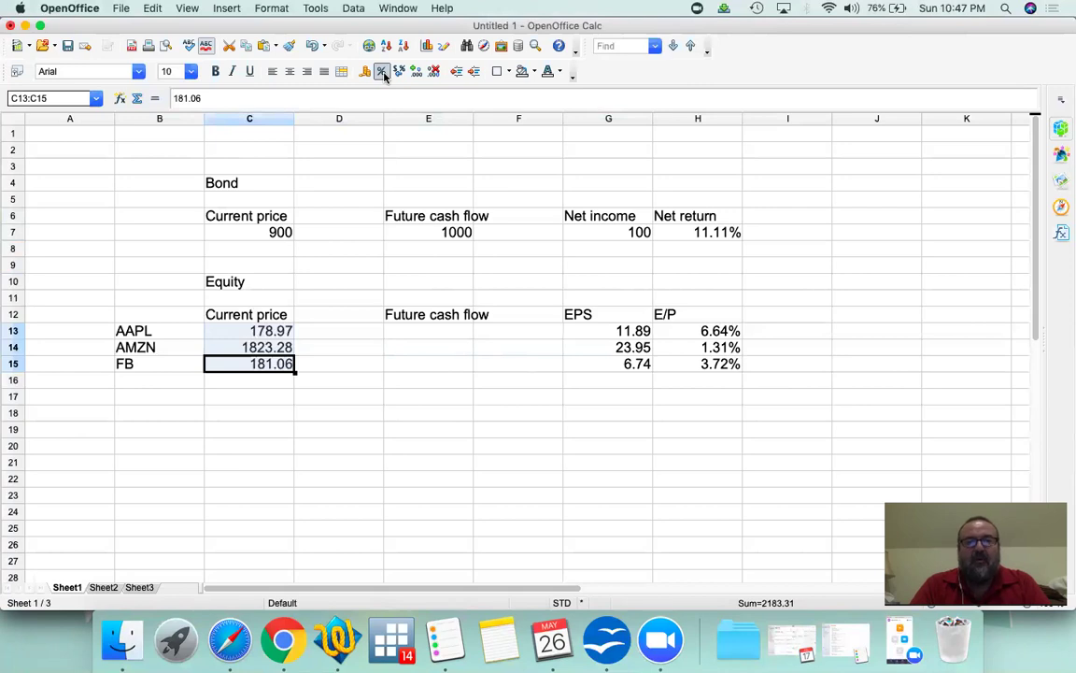
{"action": "key", "text": "Up"}
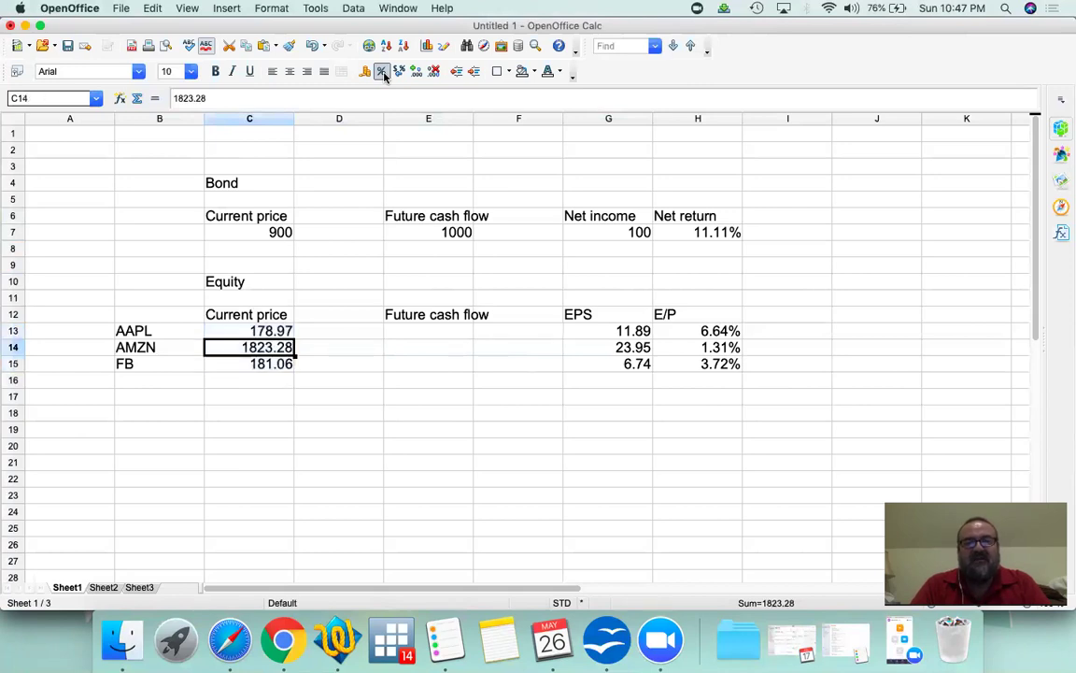
{"action": "key", "text": "Up"}
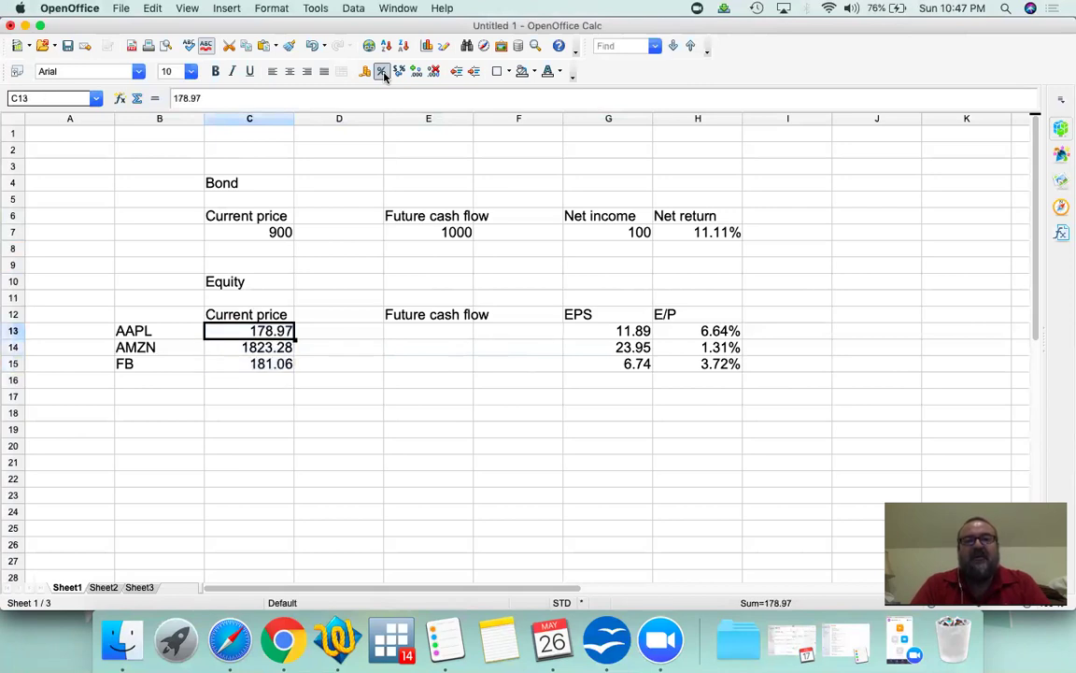
{"action": "key", "text": "shift+Down"}
{"action": "key", "text": "shift+Down"}
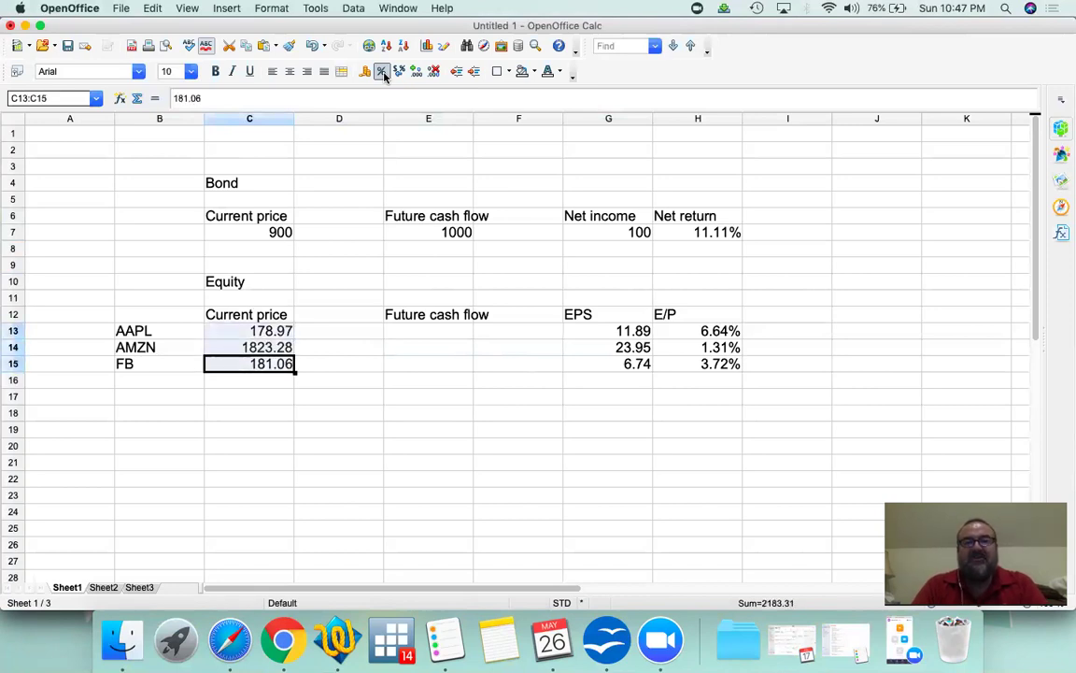
Highlight the EPS values of the three stocks in G13:G15 for review
{"action": "key", "text": "Right"}
{"action": "key", "text": "Right"}
{"action": "key", "text": "Right"}
{"action": "key", "text": "Right"}
{"action": "key", "text": "Up"}
{"action": "key", "text": "Up"}
{"action": "key", "text": "shift+Down"}
{"action": "key", "text": "shift+Down"}
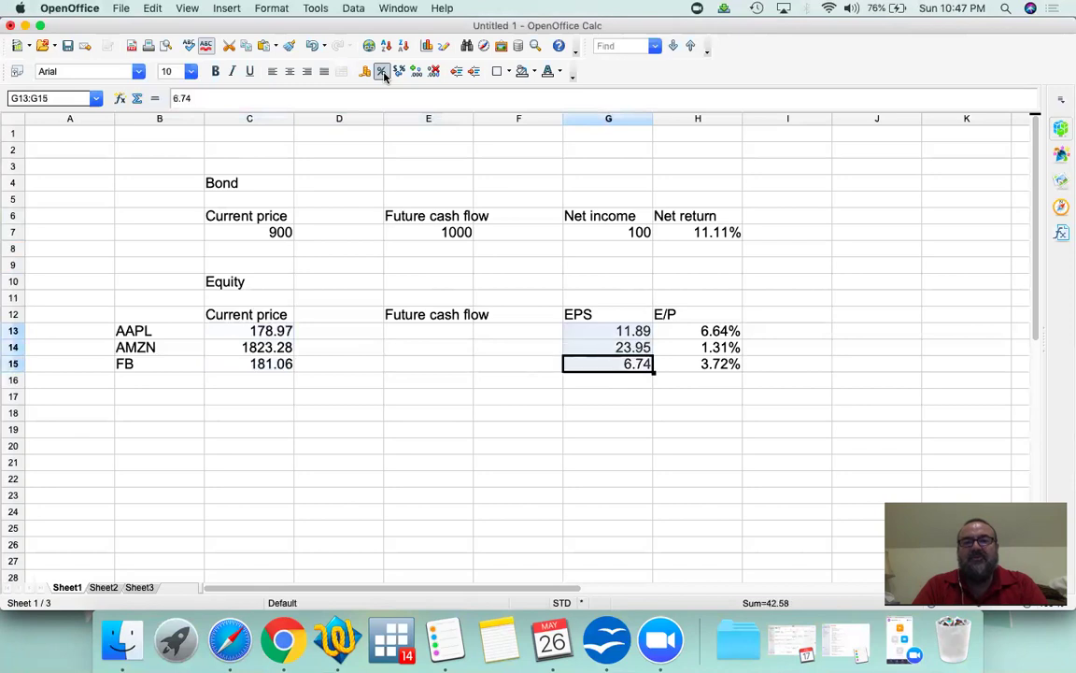
Compare Apple's current price in C13 with its EPS in G13 and its E/P in H13
{"action": "key", "text": "Up"}
{"action": "key", "text": "Up"}
{"action": "key", "text": "Left"}
{"action": "key", "text": "Left"}
{"action": "key", "text": "Left"}
{"action": "key", "text": "Left"}
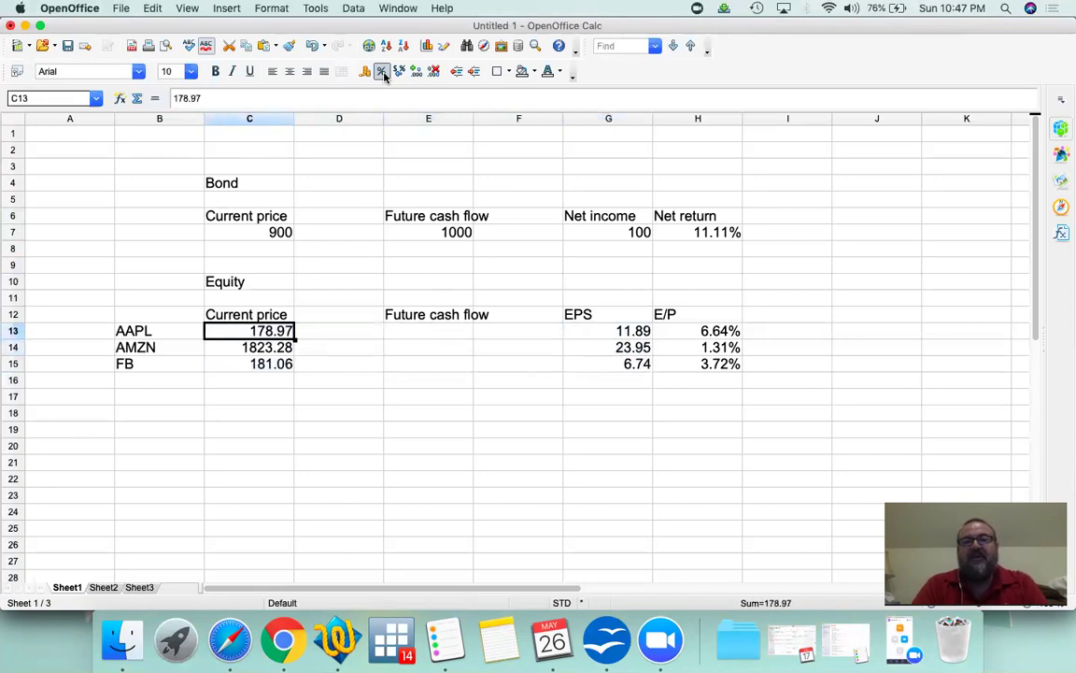
{"action": "key", "text": "shift+Right"}
{"action": "key", "text": "shift+Right"}
{"action": "key", "text": "shift+Right"}
{"action": "key", "text": "shift+Right"}
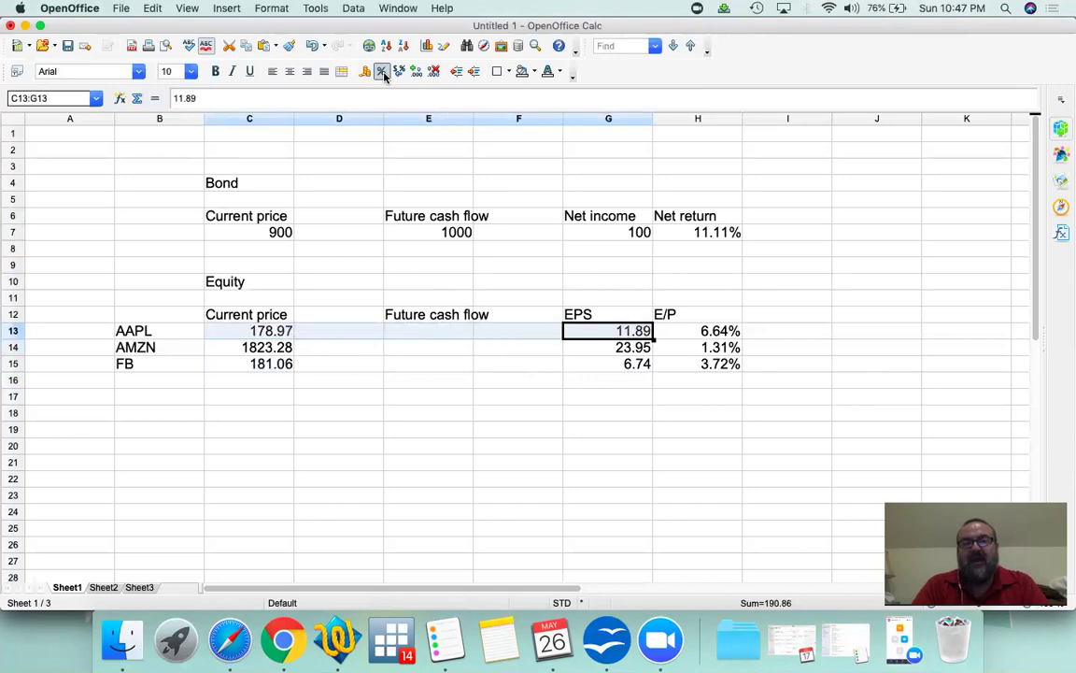
{"action": "key", "text": "Left"}
{"action": "key", "text": "Left"}
{"action": "key", "text": "Left"}
{"action": "key", "text": "Left"}
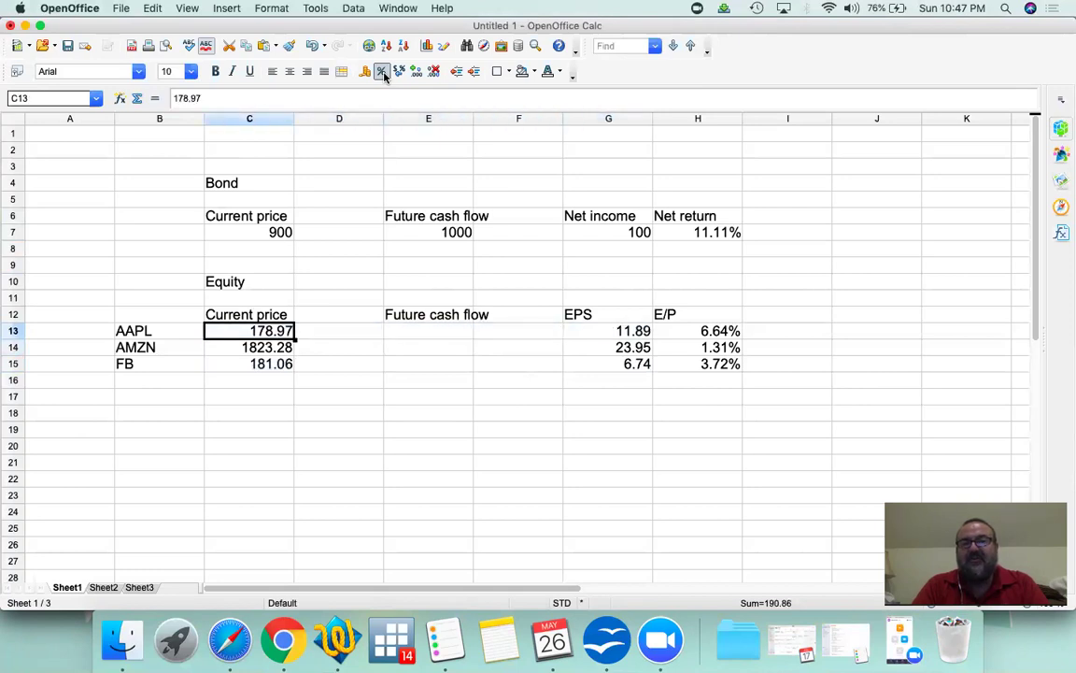
{"action": "key", "text": "Right"}
{"action": "key", "text": "Right"}
{"action": "key", "text": "Right"}
{"action": "key", "text": "Right"}
{"action": "key", "text": "Right"}
{"action": "key", "text": "Left"}
{"action": "key", "text": "Left"}
{"action": "key", "text": "Left"}
{"action": "key", "text": "Left"}
{"action": "key", "text": "Left"}
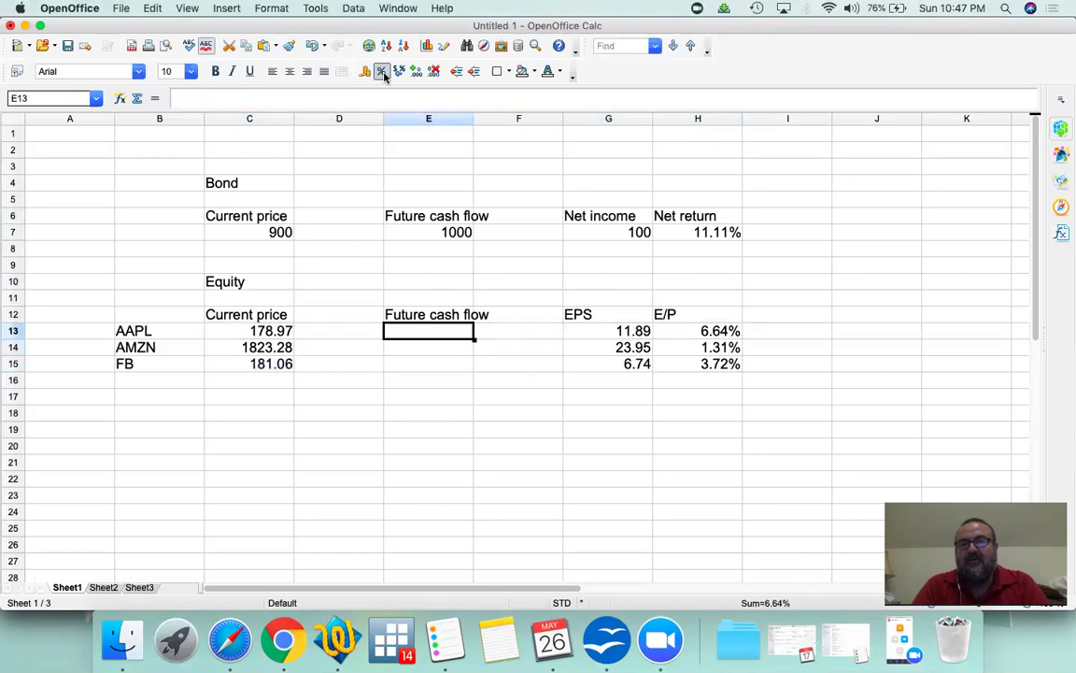
{"action": "key", "text": "shift+Right"}
{"action": "key", "text": "shift+Right"}
{"action": "key", "text": "shift+Right"}
{"action": "key", "text": "shift+Right"}
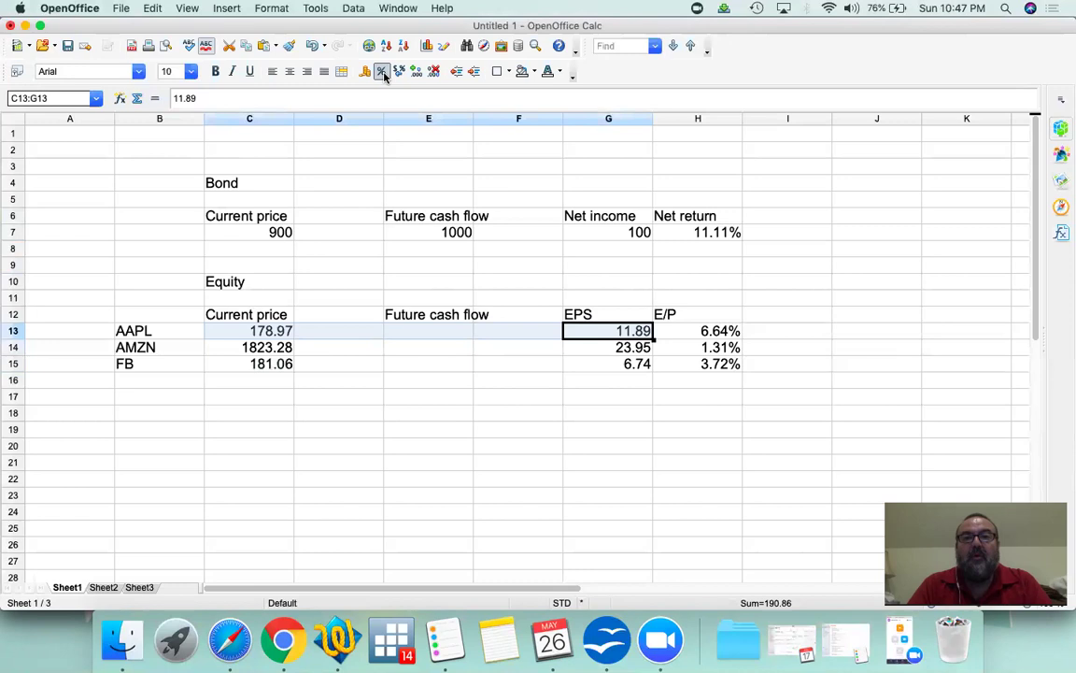
Try a current price of 230 for Apple in C13 and check its effect on the E/P in H13
{"action": "key", "text": "Left"}
{"action": "key", "text": "Left"}
{"action": "key", "text": "Left"}
{"action": "key", "text": "Left"}
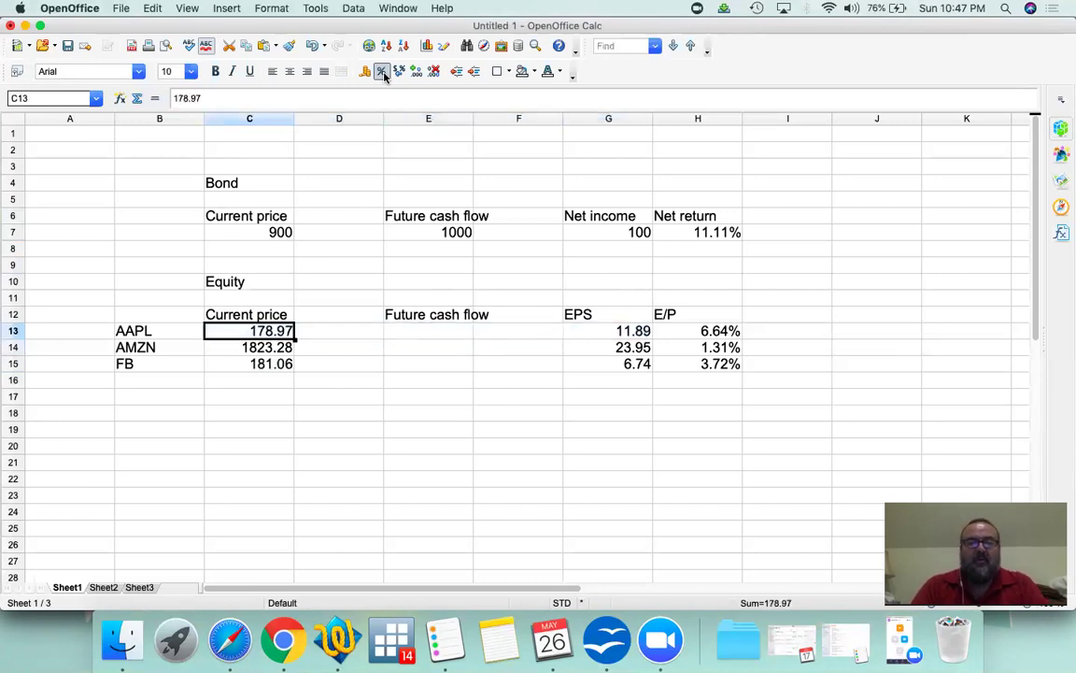
{"action": "type", "text": "230"}
{"action": "key", "text": "Return"}
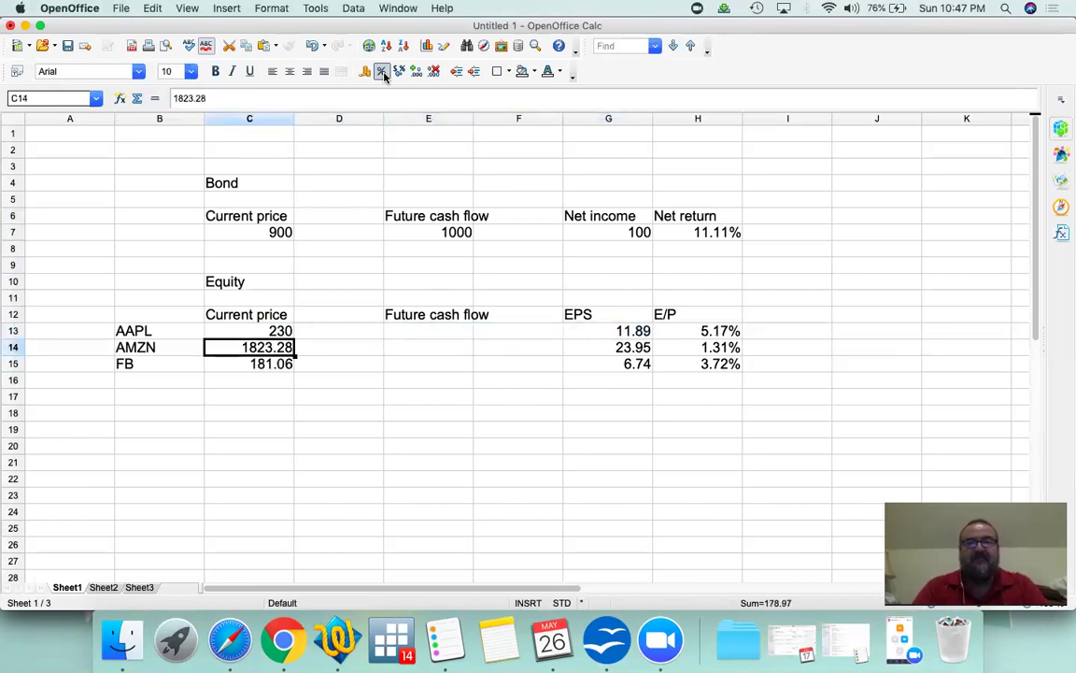
{"action": "key", "text": "Down"}
{"action": "key", "text": "Up"}
{"action": "key", "text": "Up"}
{"action": "key", "text": "Right"}
{"action": "key", "text": "Right"}
{"action": "key", "text": "Right"}
{"action": "key", "text": "Right"}
{"action": "key", "text": "Right"}
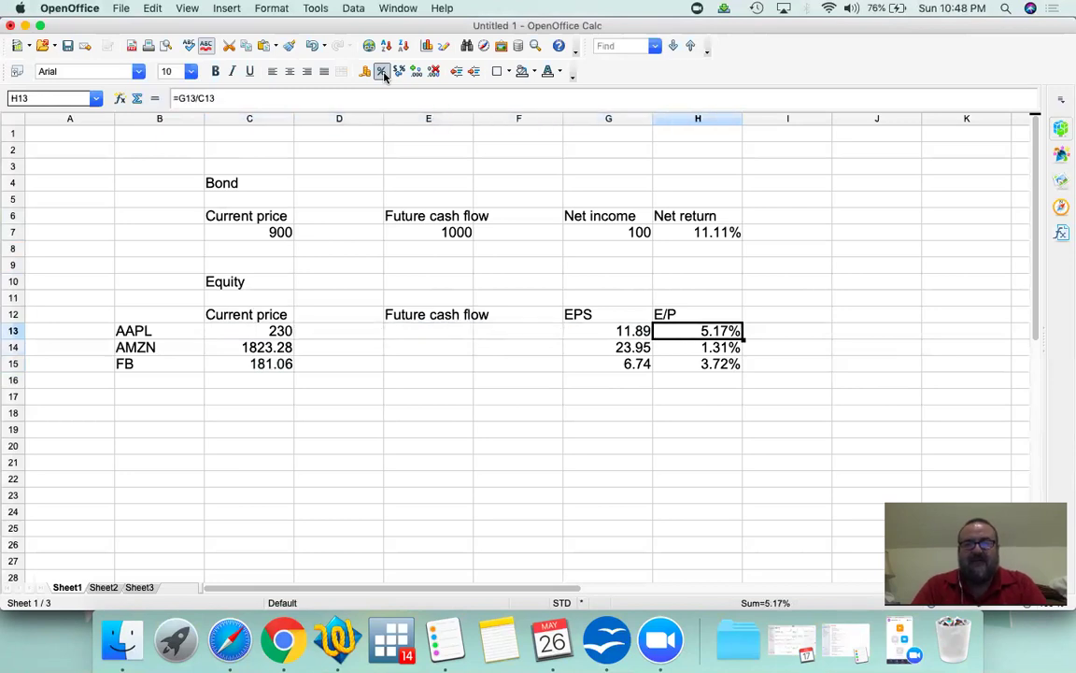
Go back to the current price column and highlight C13:C15 for review
{"action": "key", "text": "Down"}
{"action": "key", "text": "Left"}
{"action": "key", "text": "Left"}
{"action": "key", "text": "Left"}
{"action": "key", "text": "Left"}
{"action": "key", "text": "Left"}
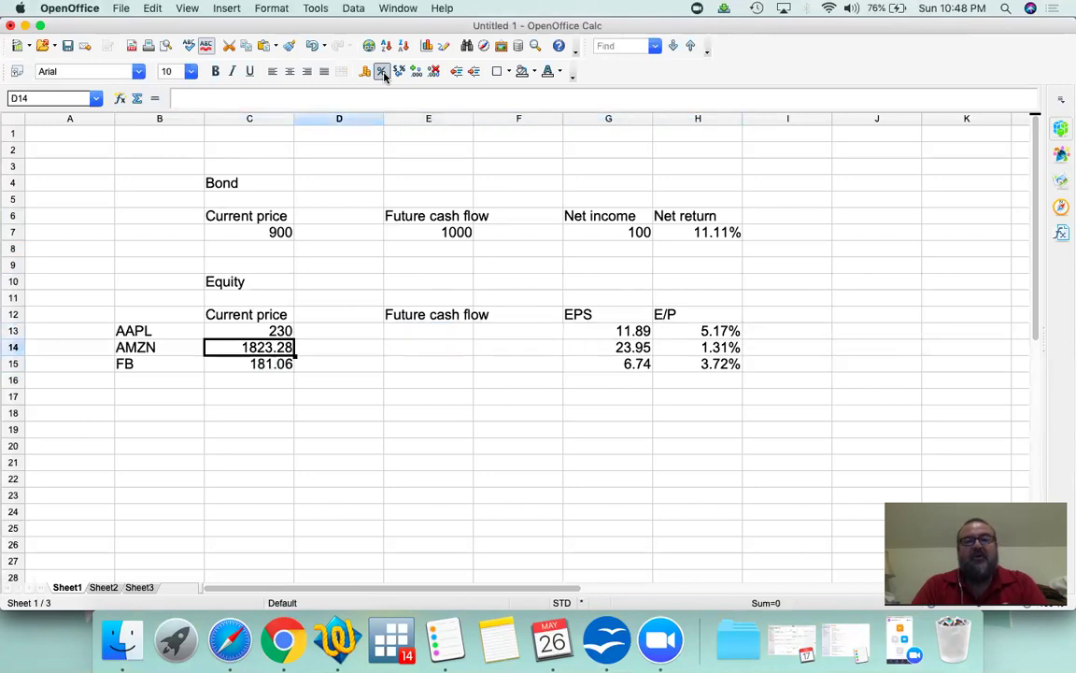
{"action": "key", "text": "Up"}
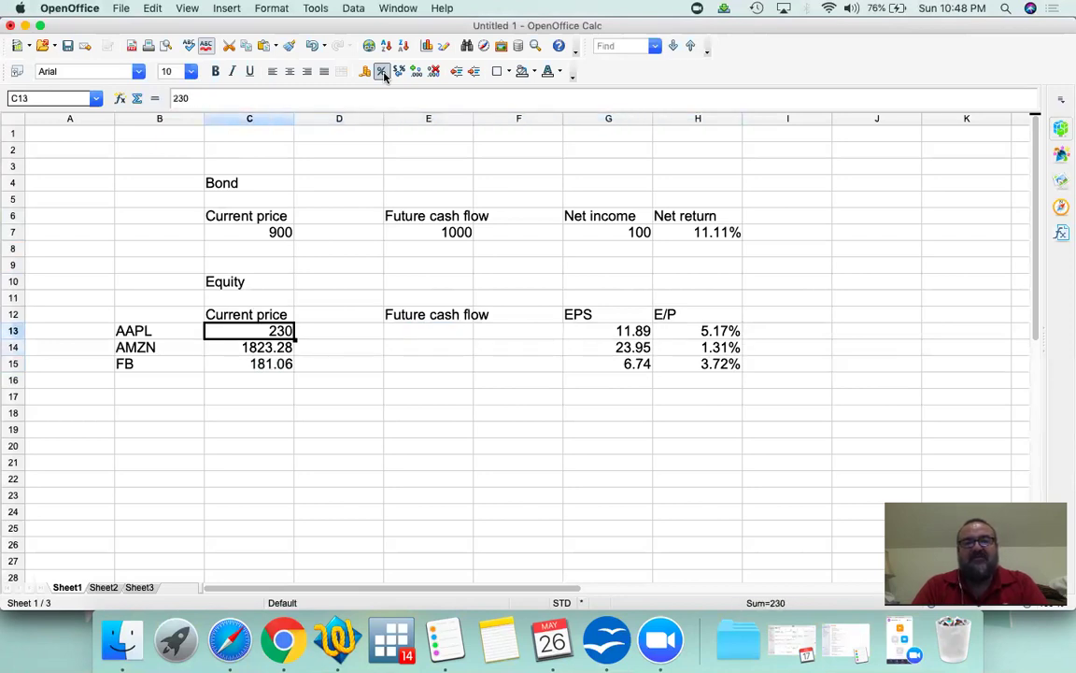
{"action": "key", "text": "shift+Down"}
{"action": "key", "text": "shift+Down"}
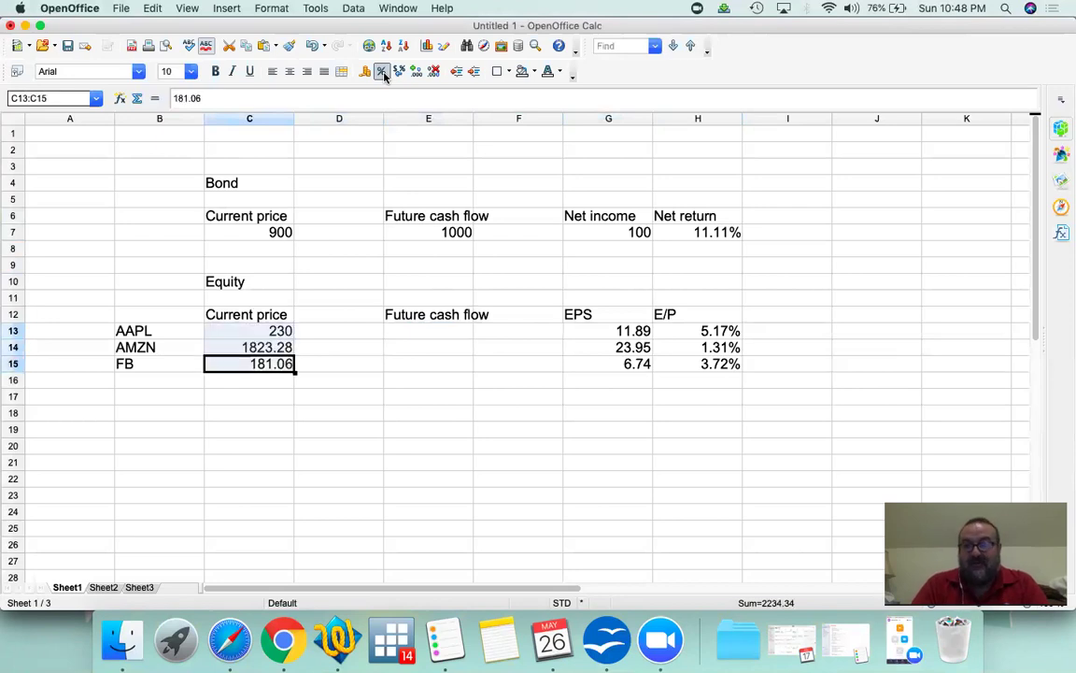
Restore Apple's current price in C13 to 178.97
{"action": "key", "text": "Up"}
{"action": "key", "text": "Up"}
{"action": "type", "text": "178.97"}
Highlight the EPS column values in G13:G15 for discussion
{"action": "key", "text": "Right"}
{"action": "key", "text": "Right"}
{"action": "key", "text": "Right"}
{"action": "key", "text": "Right"}
{"action": "key", "text": "shift+Down"}
{"action": "key", "text": "shift+Down"}
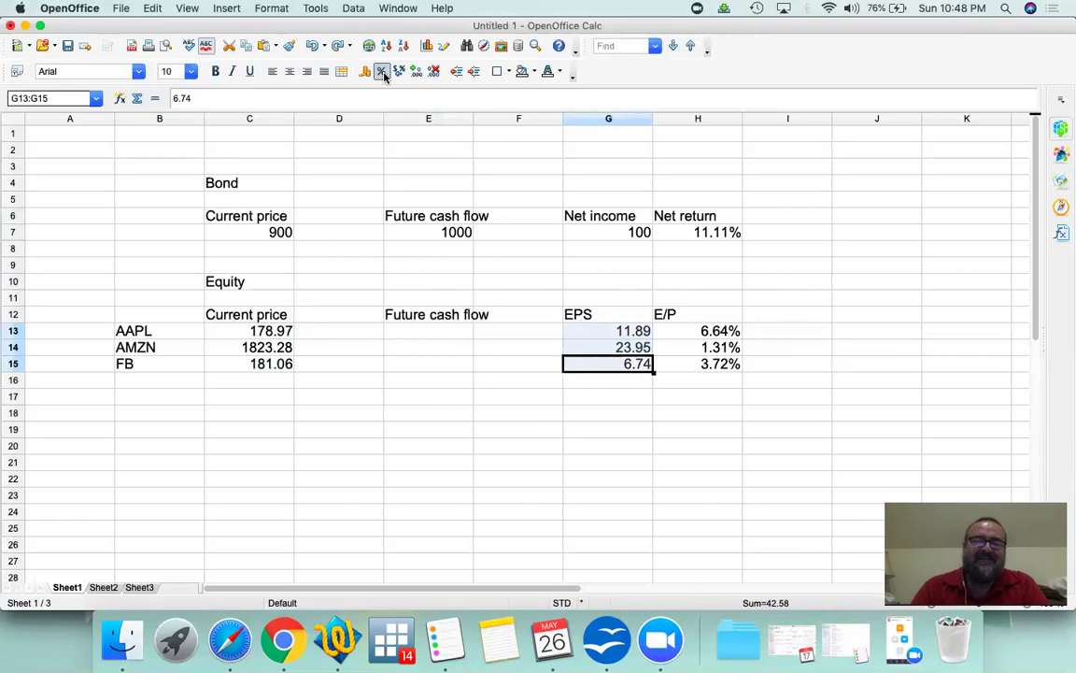
Switch to Safari and view Apple's daily price chart on TradingView
{"action": "key", "text": "super+Tab"}
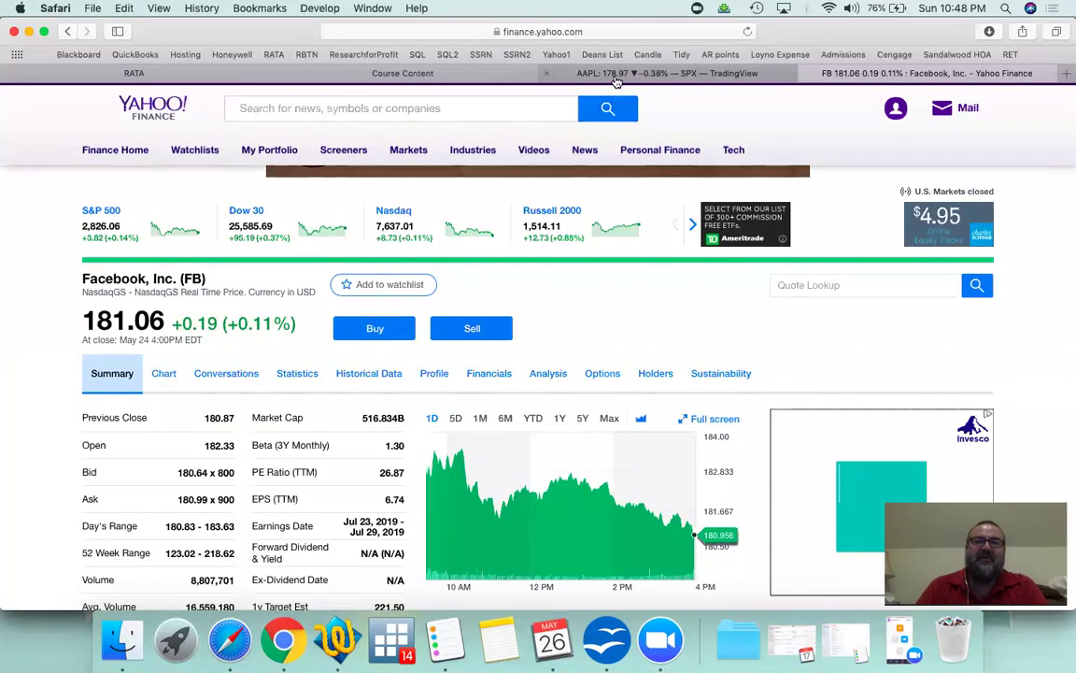
{"action": "left_click", "coordinate": [630, 73]}
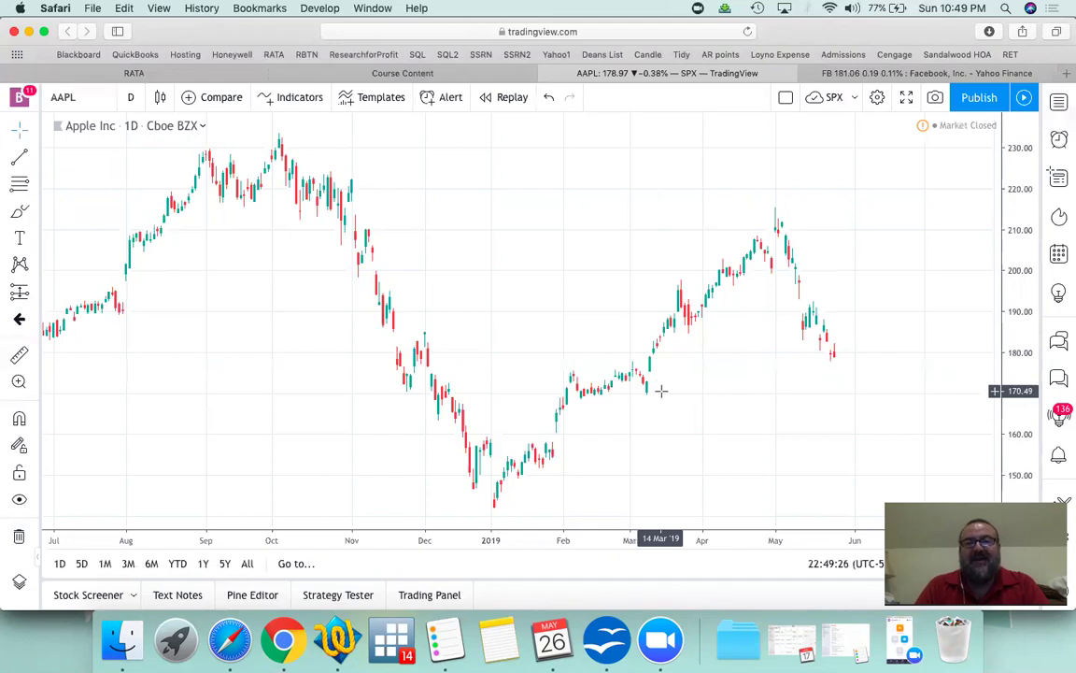
Return to OpenOffice Calc and select Apple's EPS in G13
{"action": "key", "text": "super+Tab"}
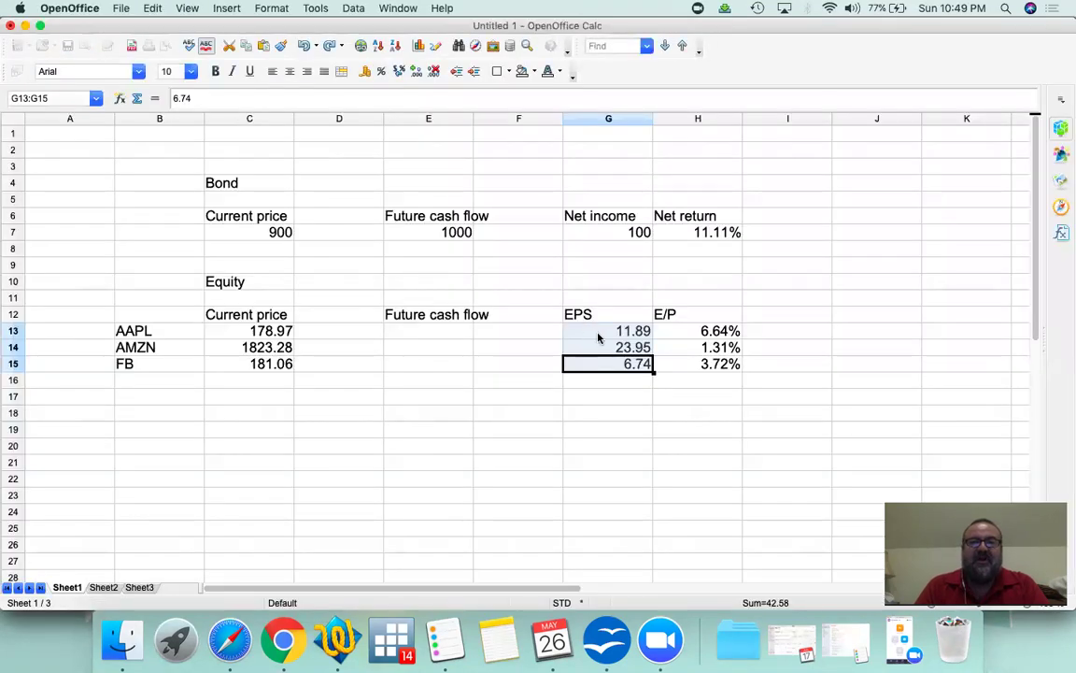
{"action": "left_click", "coordinate": [599, 336]}
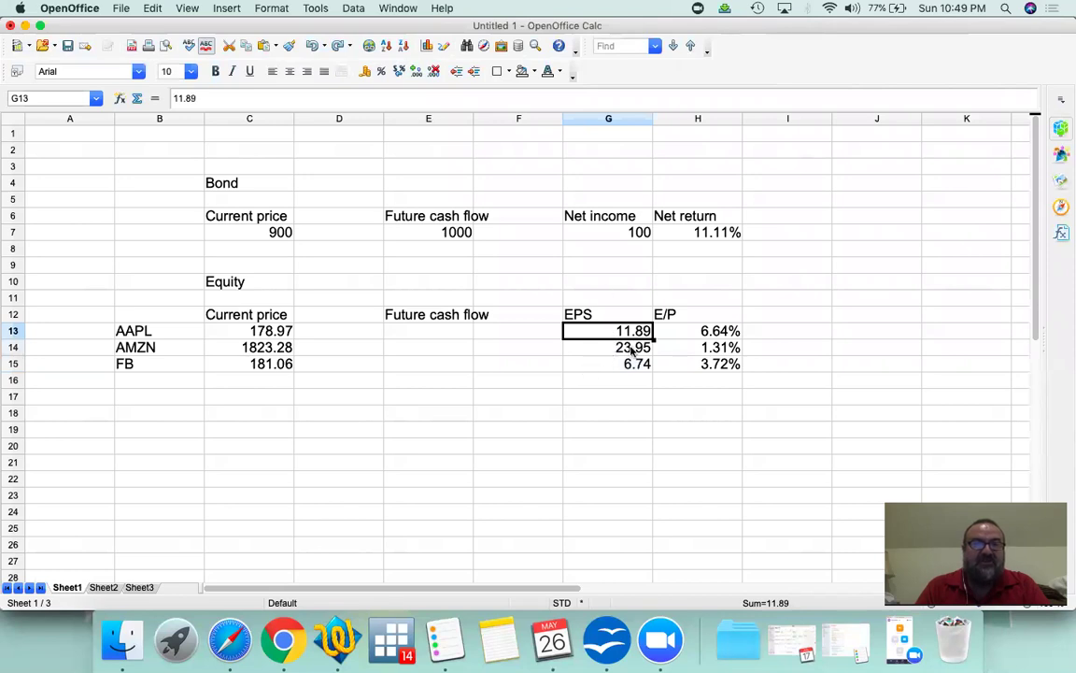